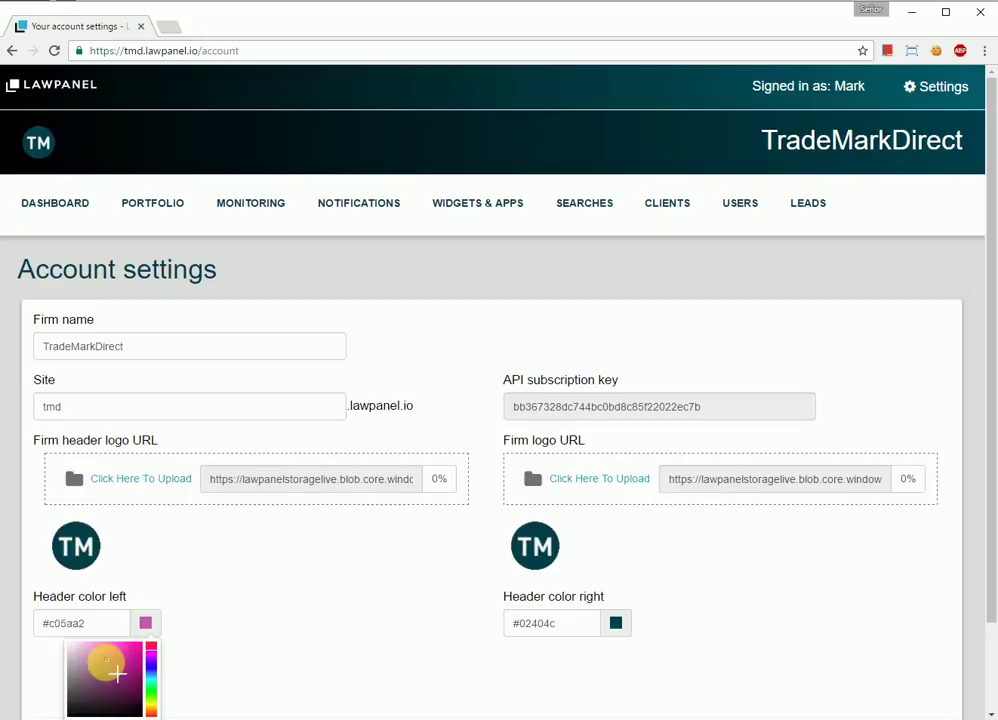
# Step: Set the left header colour to pink #ff36c5, rename the firm to TradeMarkDirect 2, and save
pyautogui.moveTo(120, 682); pyautogui.dragTo(139, 648)
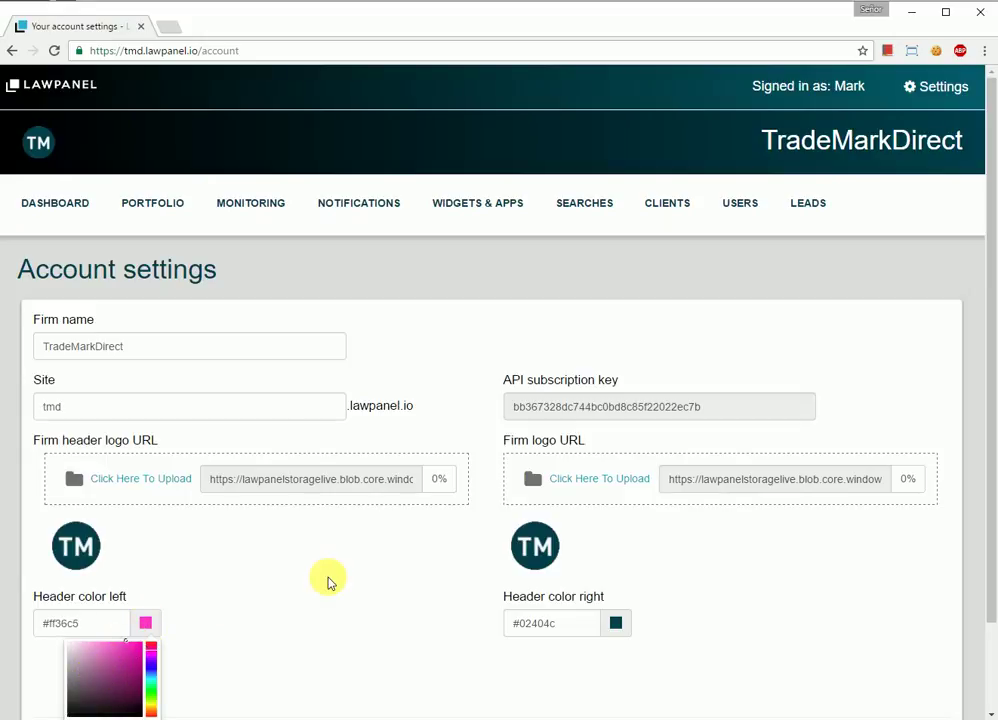
pyautogui.click(262, 352)
pyautogui.write('2')
pyautogui.scroll(-2, 451, 428)
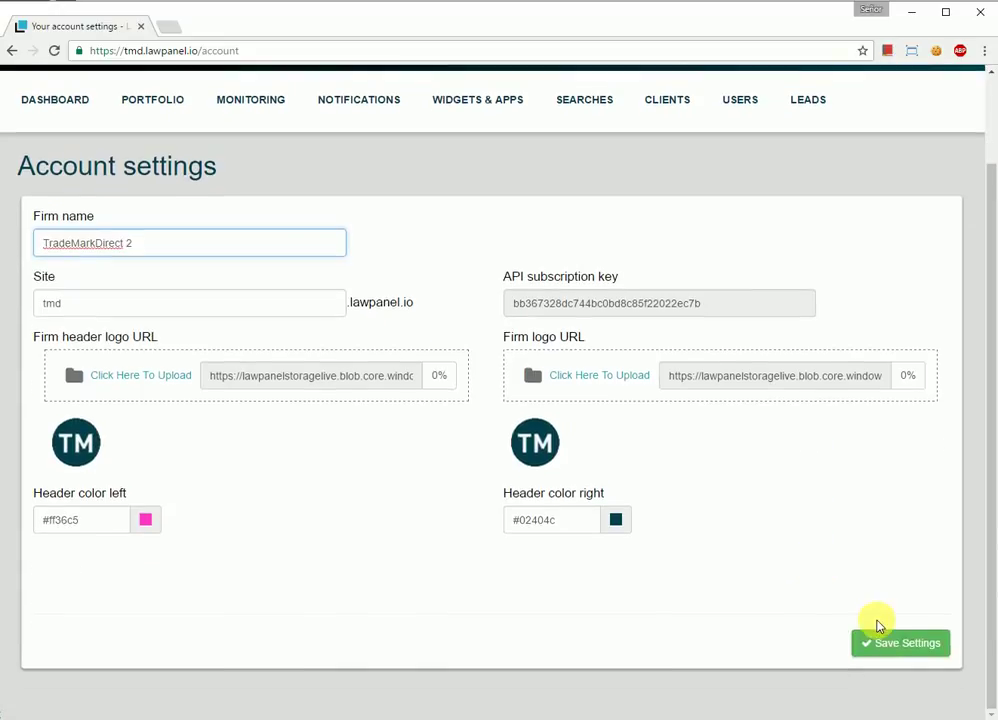
pyautogui.click(908, 645)
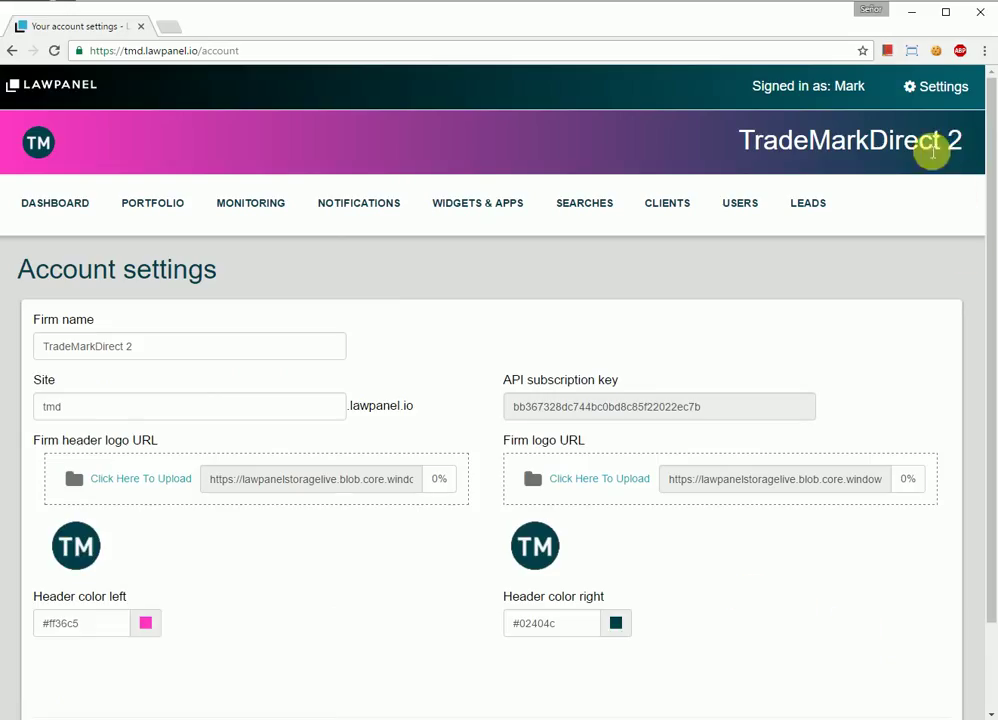
# Step: Open the trademark portfolio and turn on watching for BREXIT with default settings
pyautogui.click(56, 203)
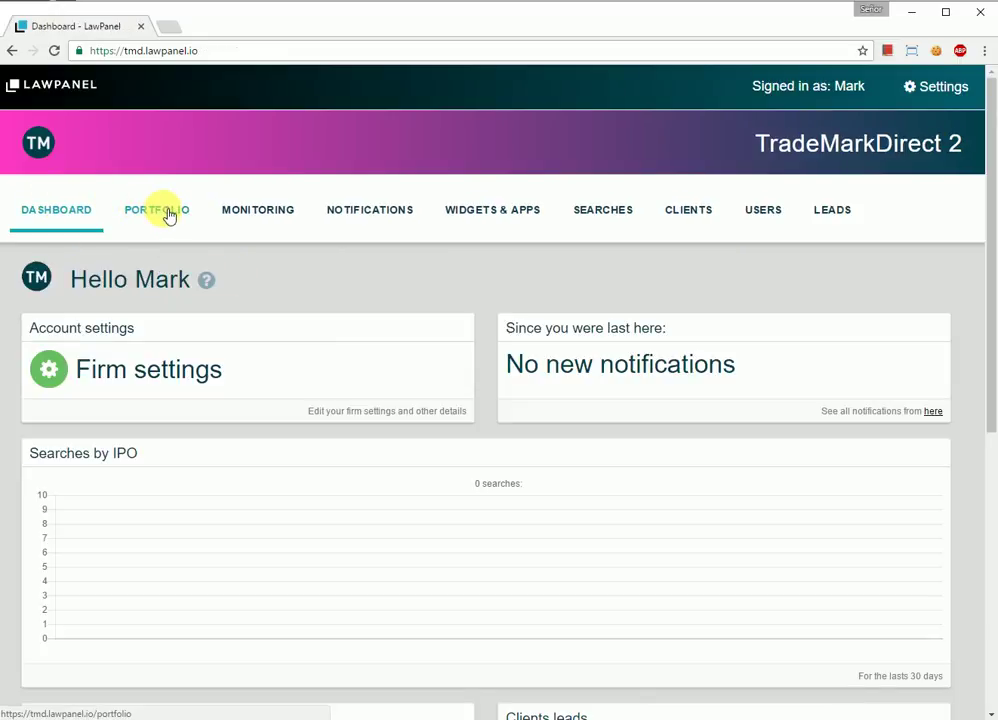
pyautogui.click(169, 216)
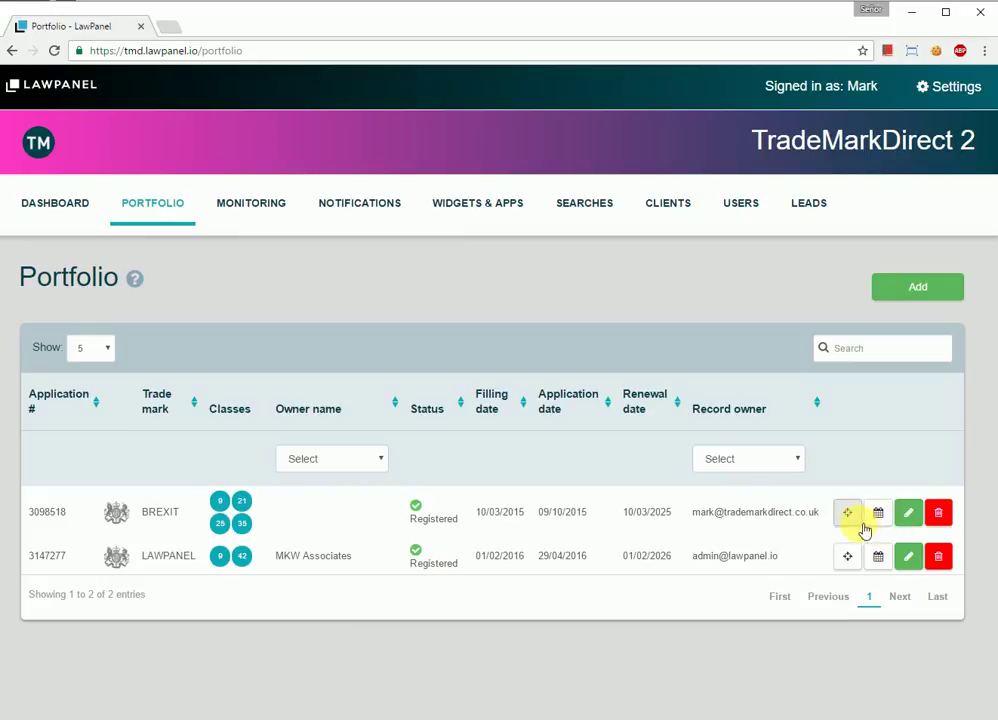
pyautogui.click(853, 524)
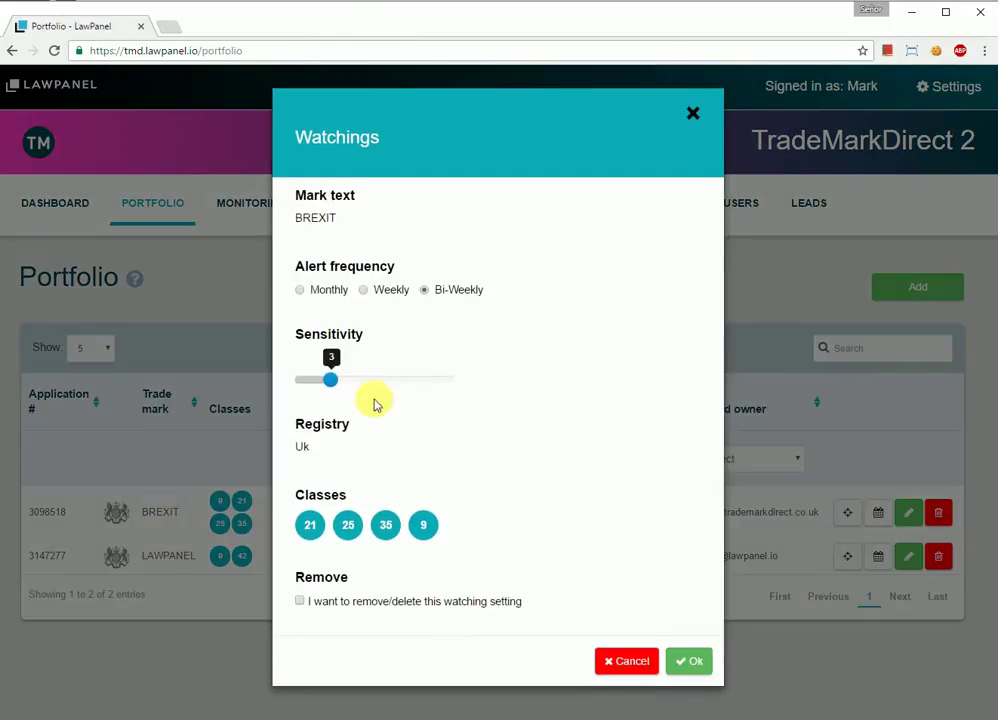
pyautogui.click(708, 664)
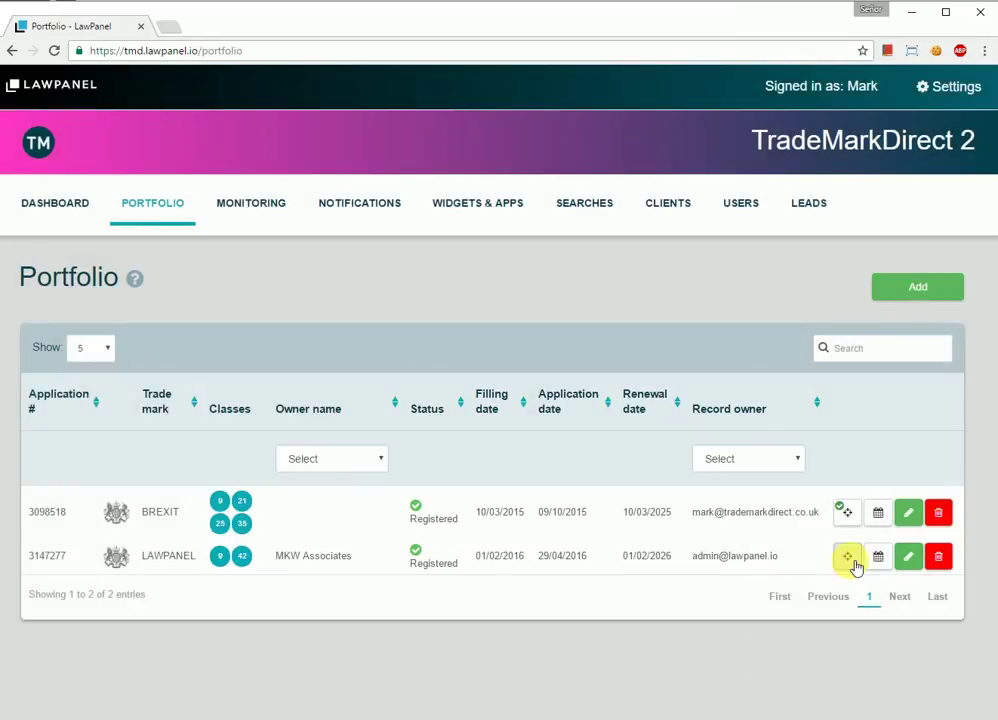
# Step: Turn on watching for LAWPANEL at sensitivity 8, then recheck BREXIT's watching unchanged
pyautogui.click(853, 565)
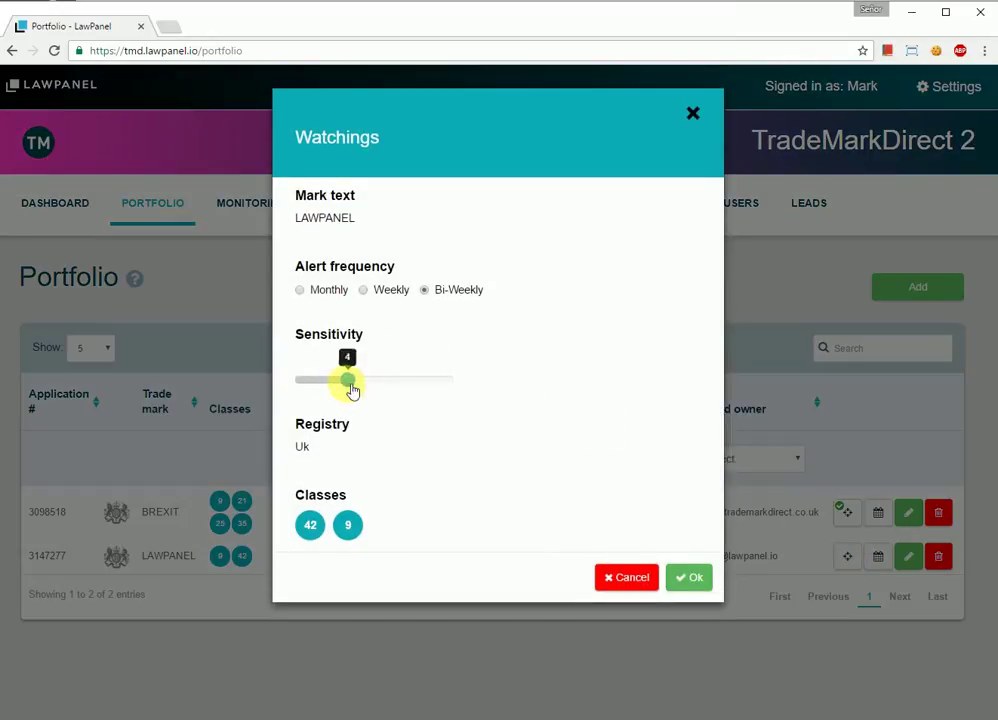
pyautogui.moveTo(352, 390); pyautogui.dragTo(428, 385)
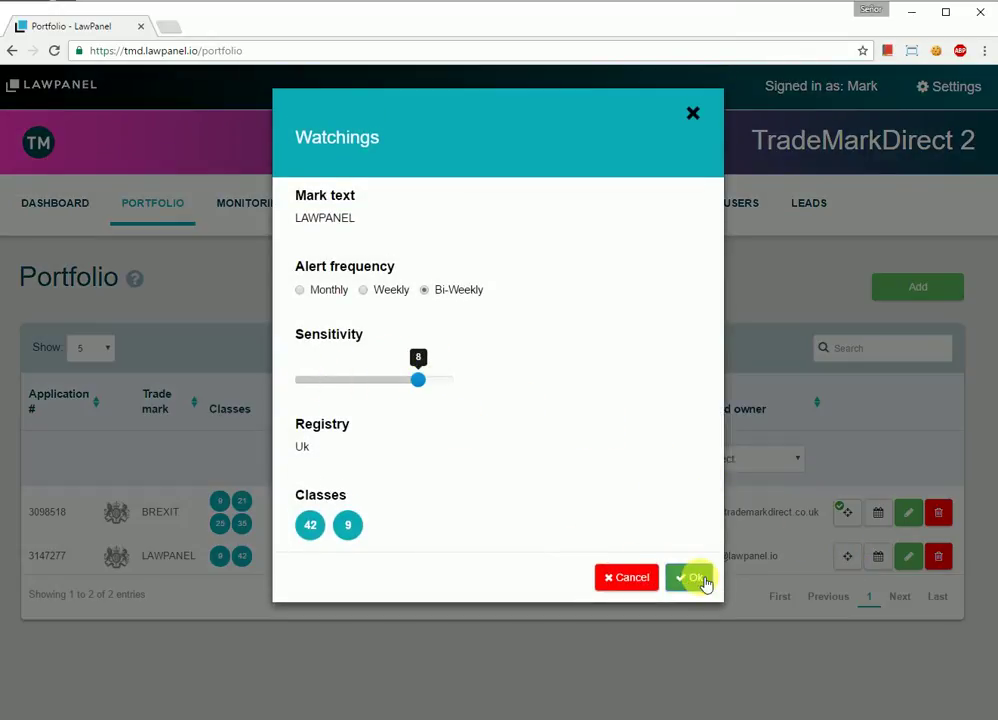
pyautogui.click(697, 578)
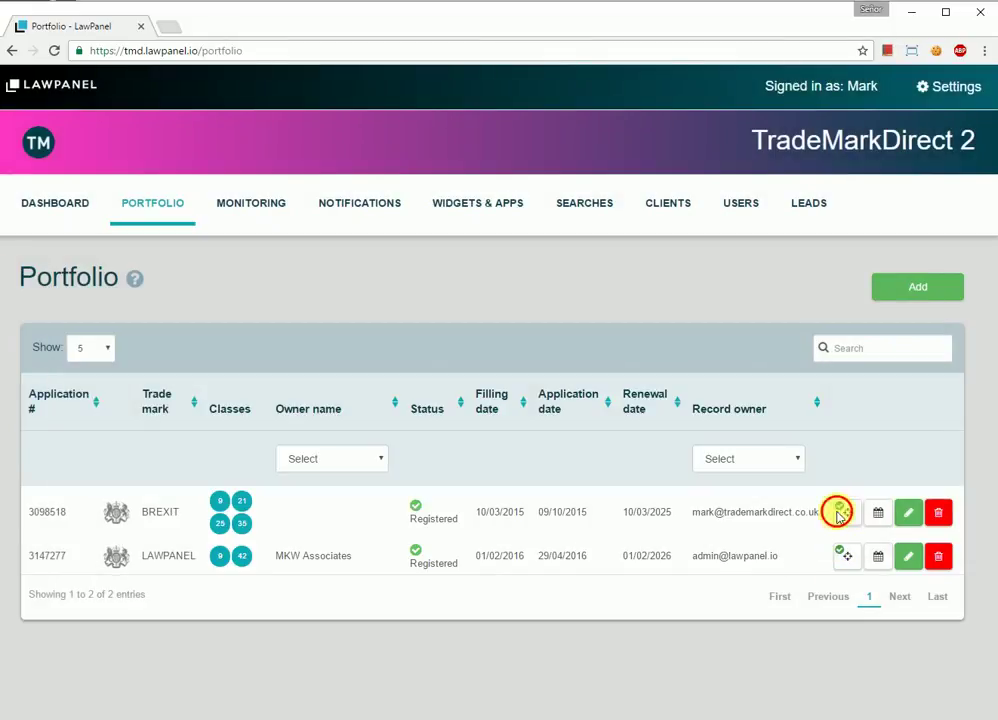
pyautogui.click(846, 514)
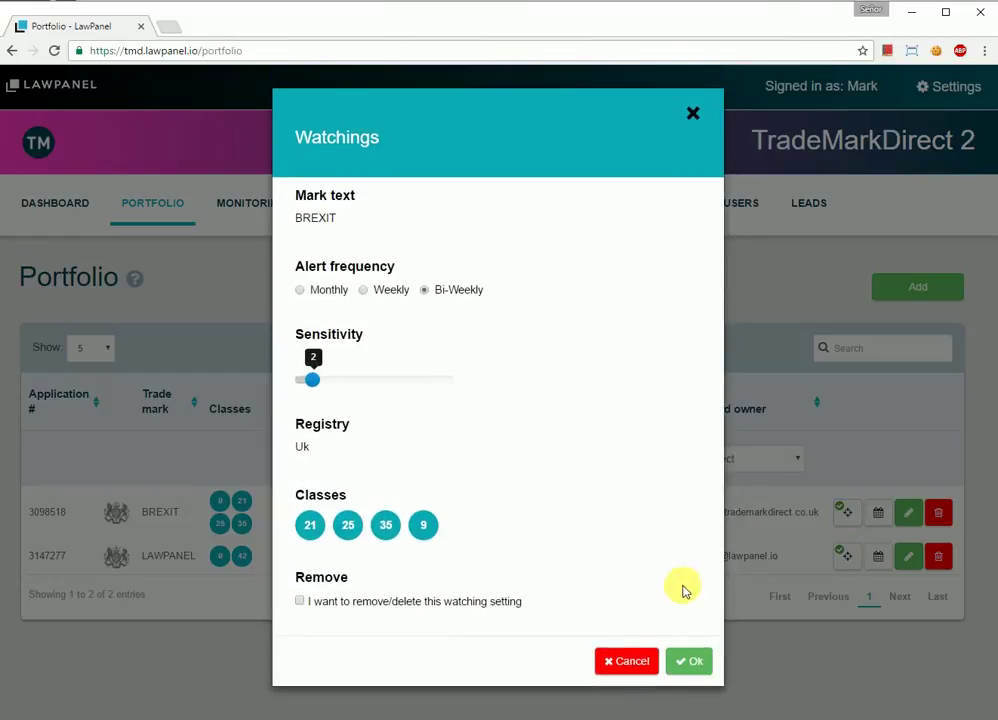
pyautogui.click(625, 661)
pyautogui.click(878, 514)
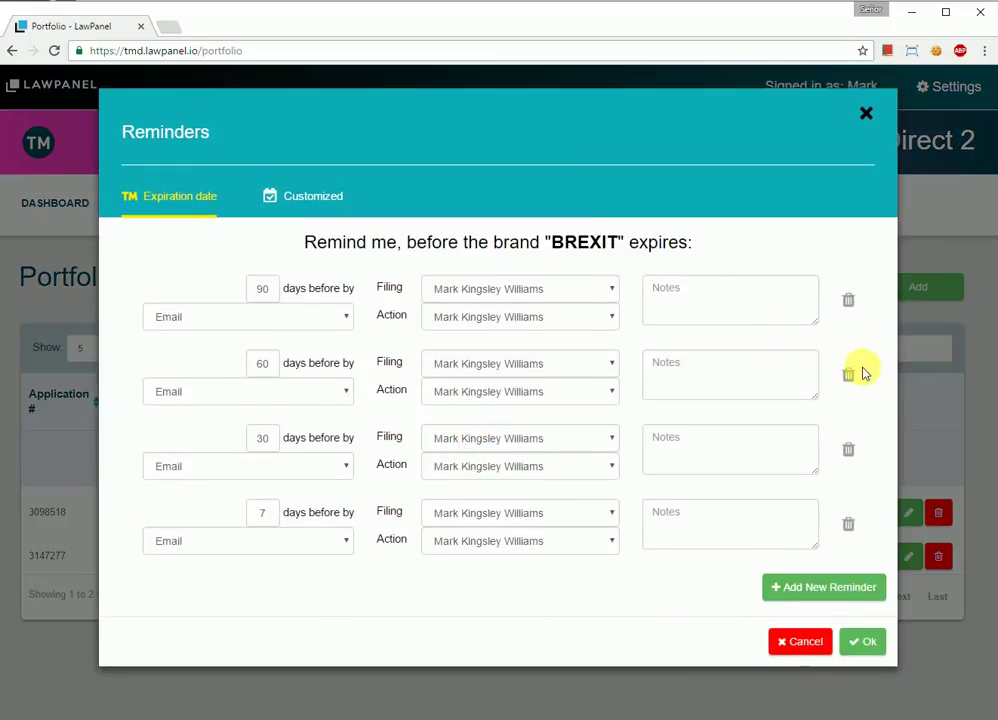
# Step: Delete BREXIT's 60-, 30- and 7-day expiry reminders and note 'aaaa' on the 90-day one
pyautogui.click(851, 376)
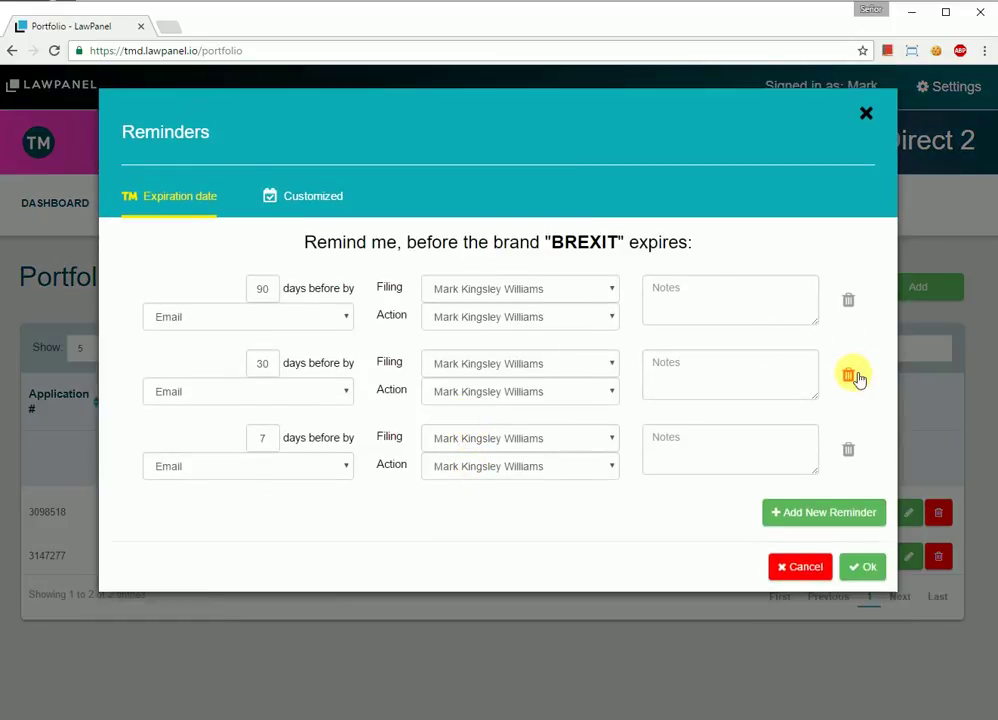
pyautogui.click(851, 376)
pyautogui.click(851, 376)
pyautogui.click(722, 312)
pyautogui.write('aaaa')
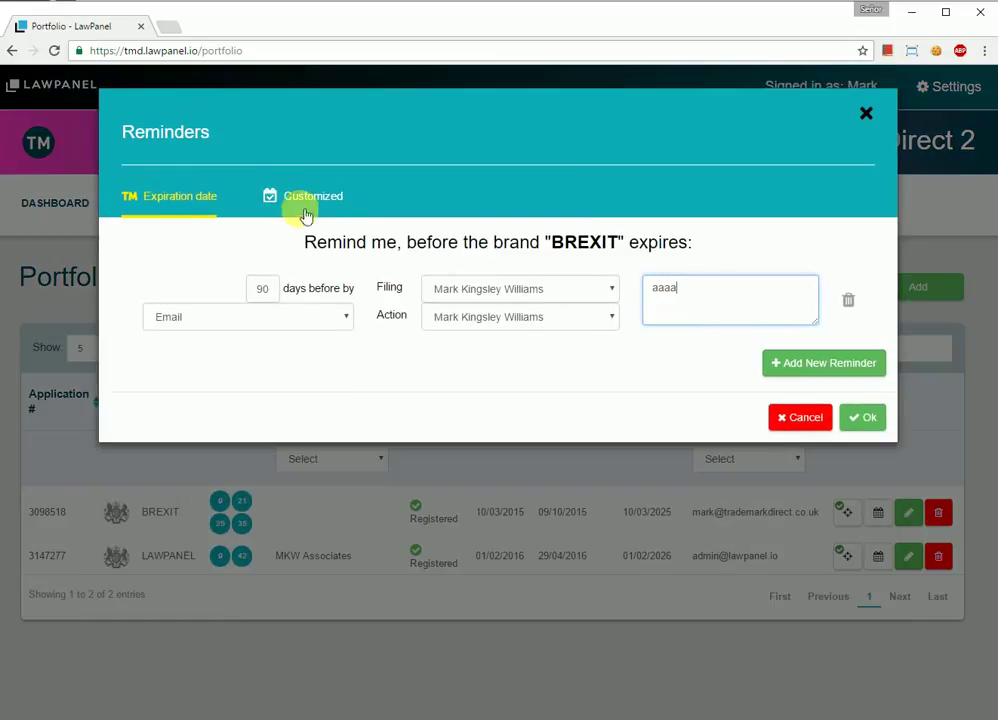
# Step: Add a customized reminder for the firm user dated 16 November 2016 and save BREXIT's reminders
pyautogui.click(305, 215)
pyautogui.click(308, 515)
pyautogui.write('aaaa')
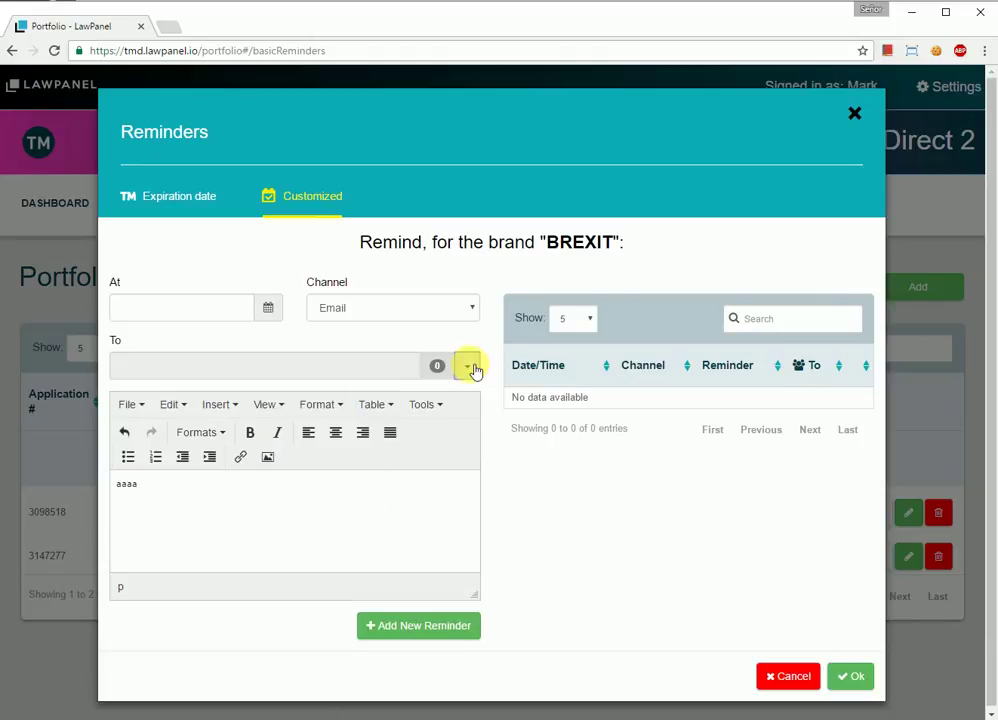
pyautogui.click(467, 367)
pyautogui.click(238, 519)
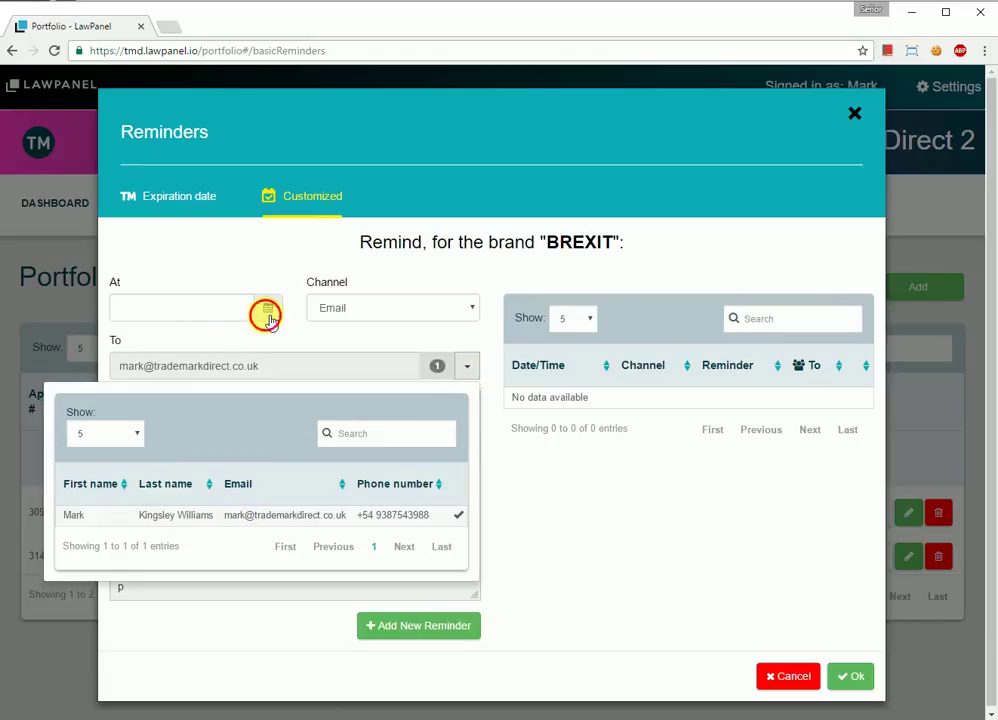
pyautogui.click(265, 310)
pyautogui.click(212, 443)
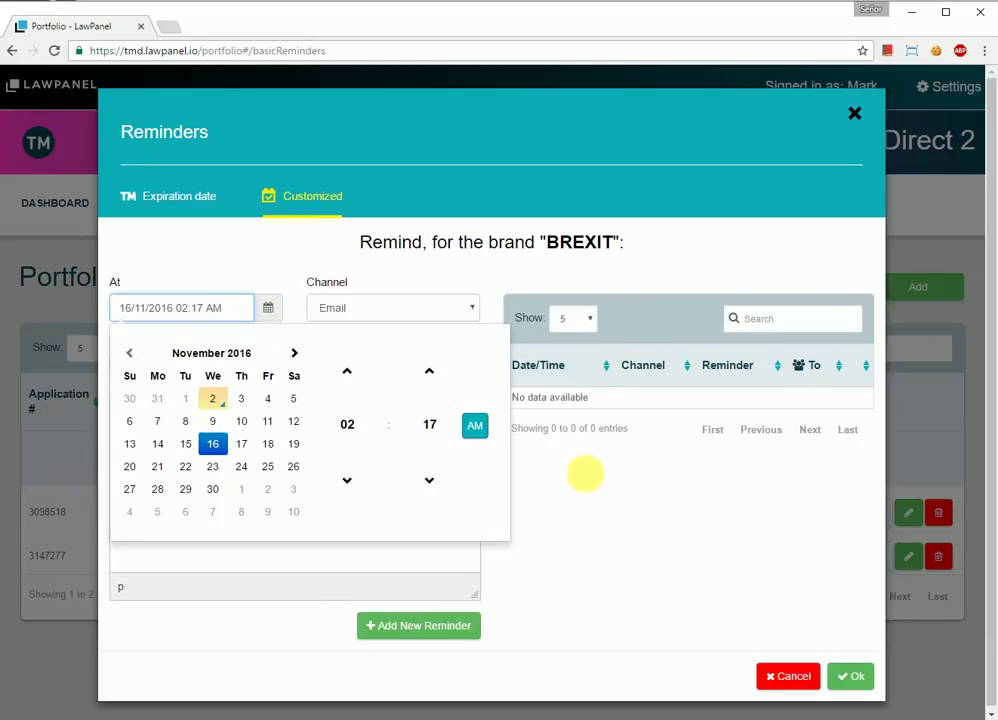
pyautogui.click(680, 415)
pyautogui.click(443, 627)
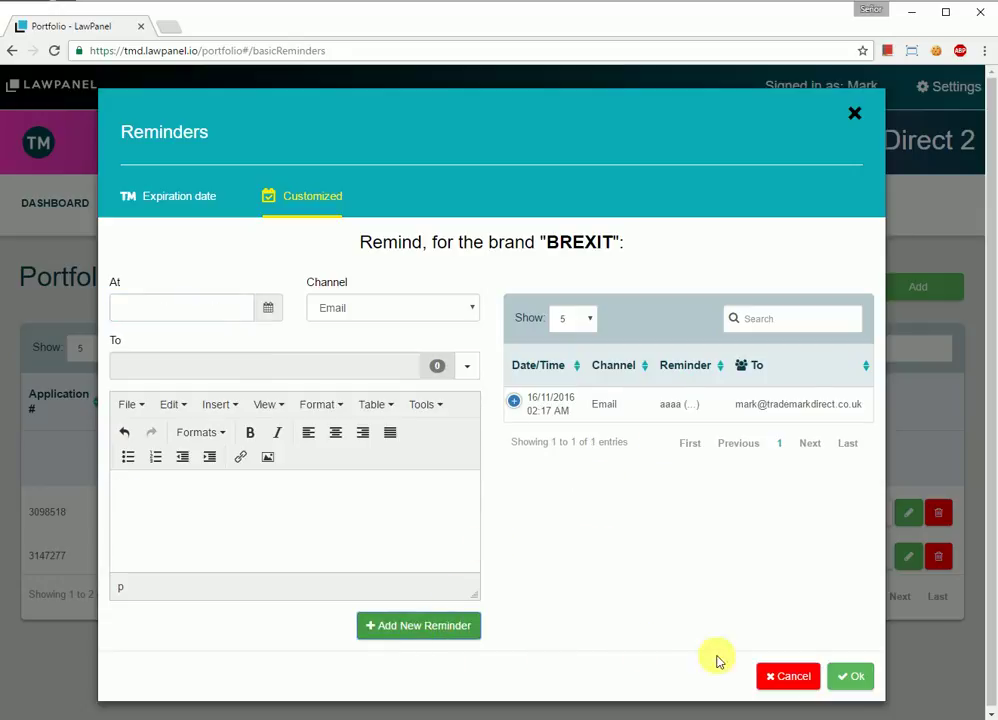
pyautogui.click(845, 674)
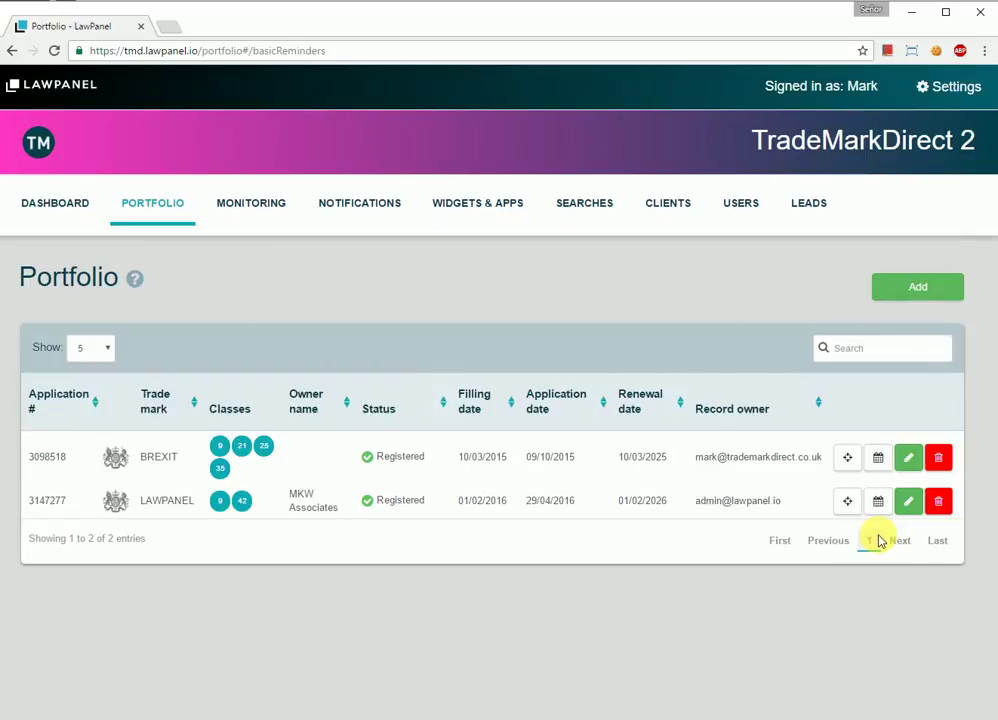
# Step: Remove BREXIT's 90-day expiry reminder and its customized reminder, leaving no reminders
pyautogui.click(878, 458)
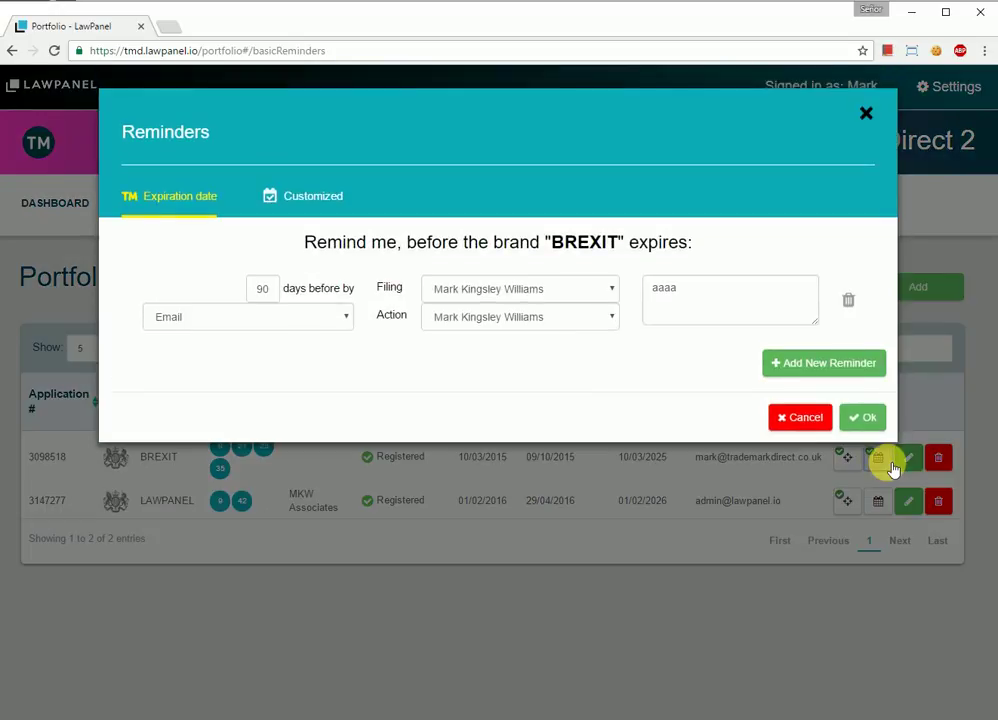
pyautogui.click(848, 300)
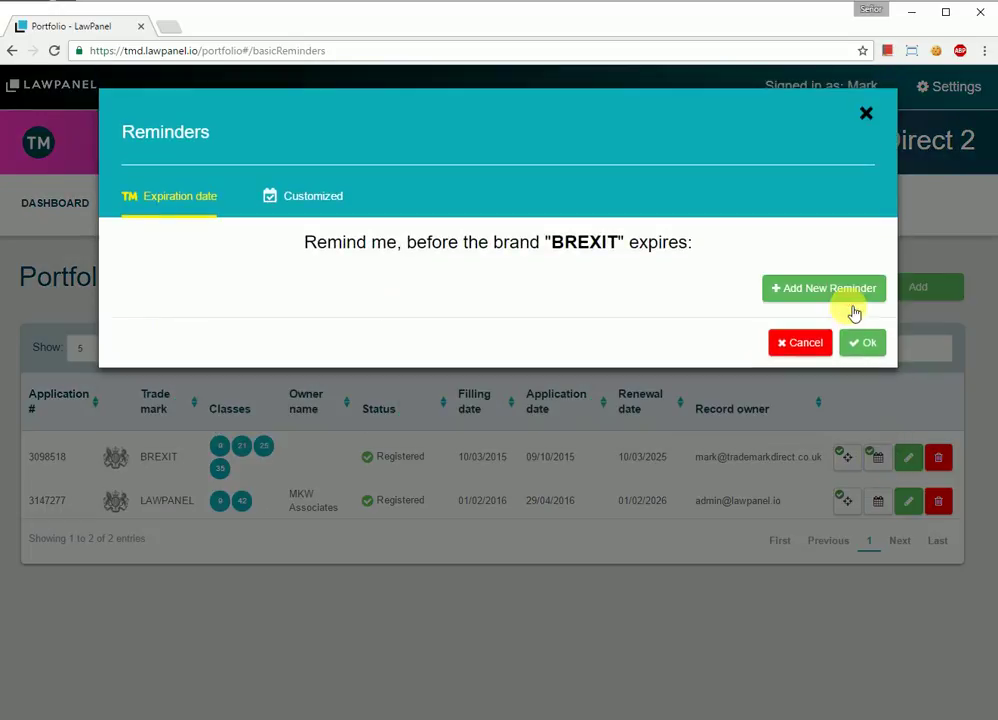
pyautogui.click(300, 196)
pyautogui.click(815, 404)
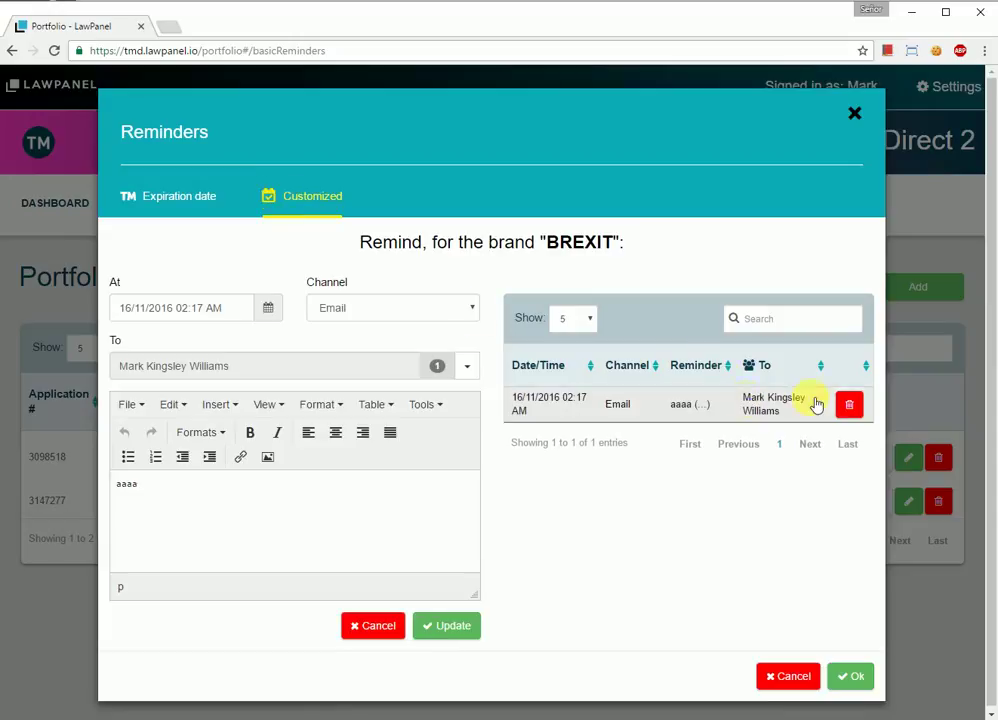
pyautogui.click(850, 404)
pyautogui.click(853, 675)
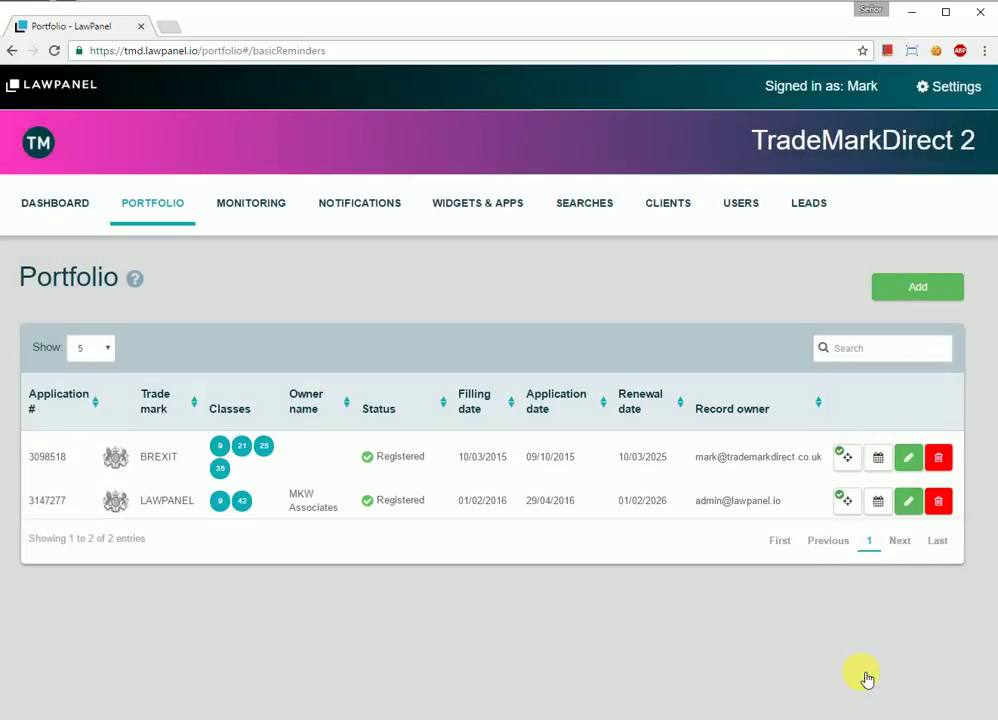
# Step: Remove BREXIT's watching and rename the trademark record to BREXIT 2
pyautogui.click(847, 457)
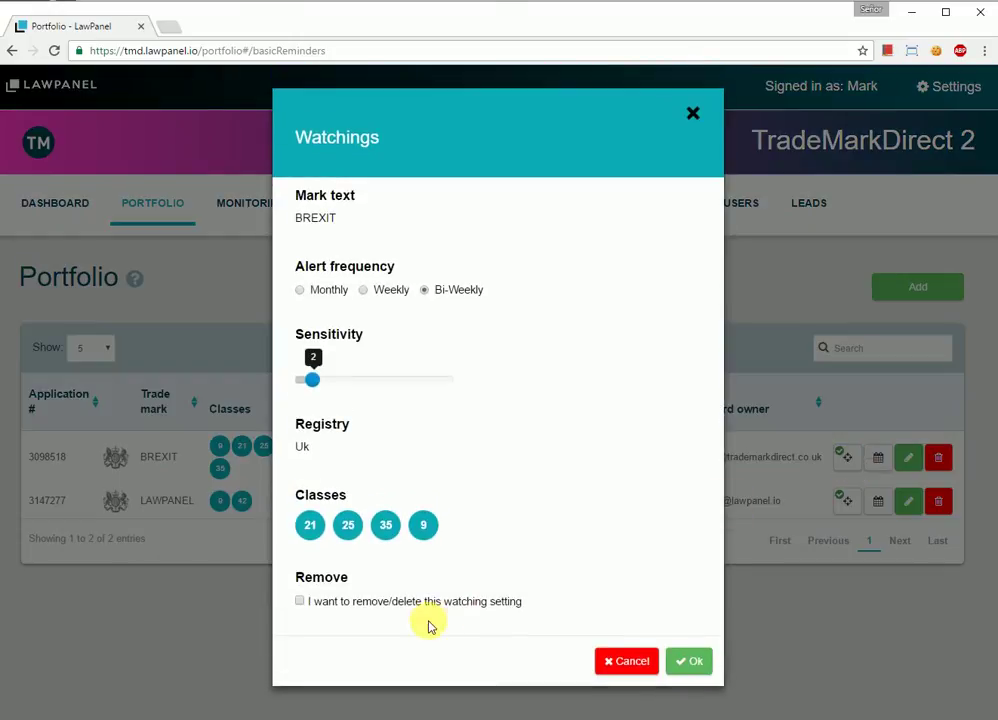
pyautogui.click(689, 661)
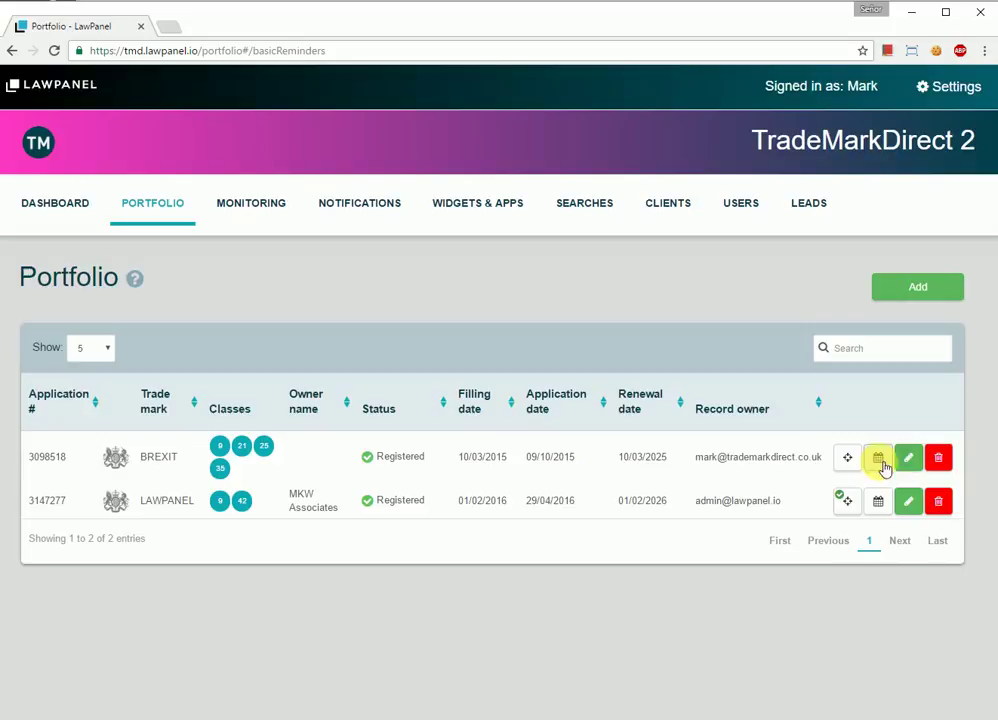
pyautogui.click(910, 462)
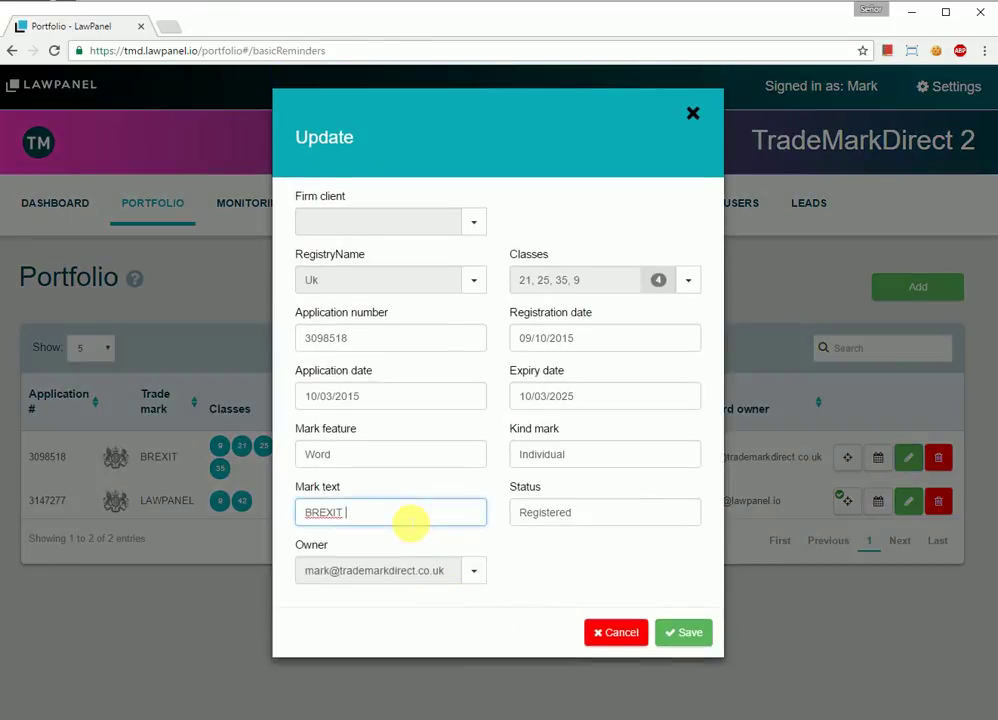
pyautogui.write('2')
pyautogui.click(700, 632)
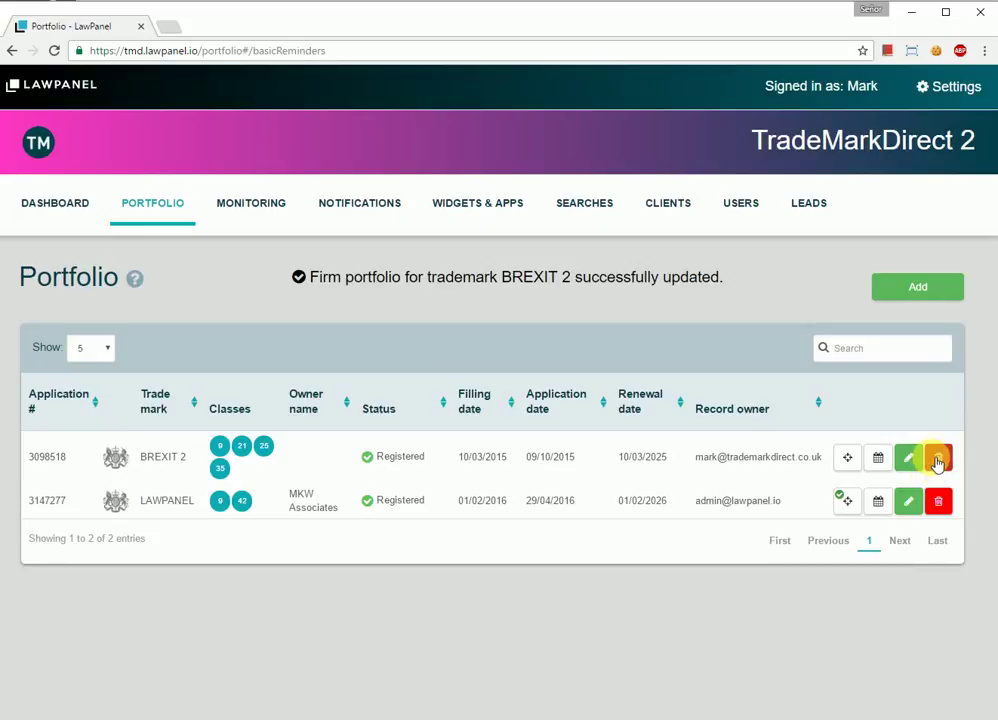
# Step: Delete the BREXIT 2 and LAWPANEL trademarks, confirming each deletion
pyautogui.click(938, 460)
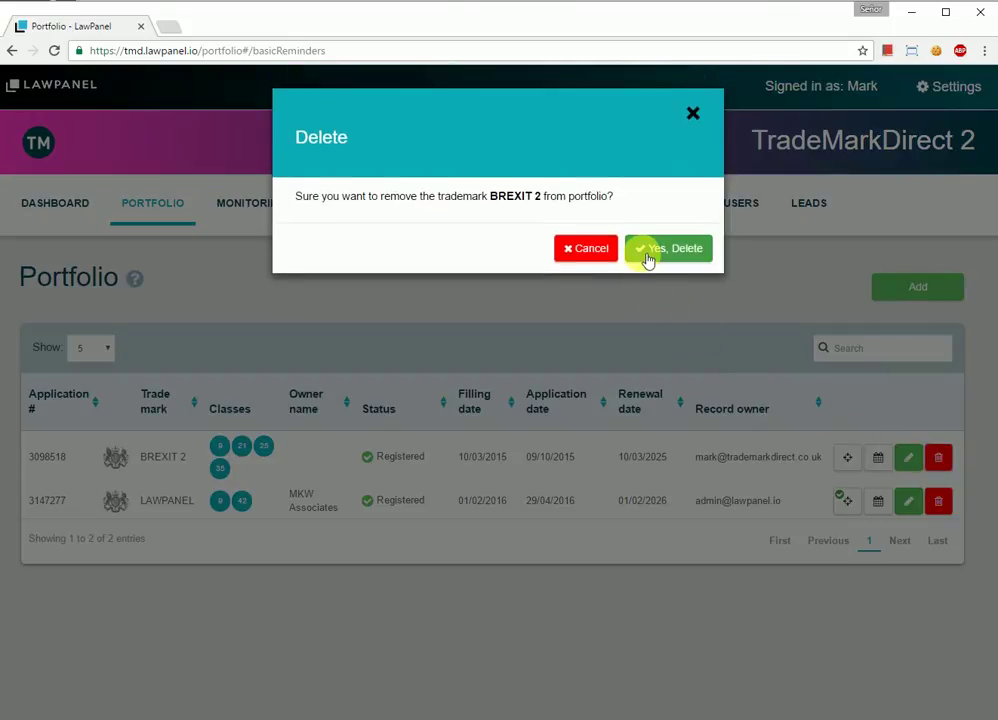
pyautogui.click(697, 248)
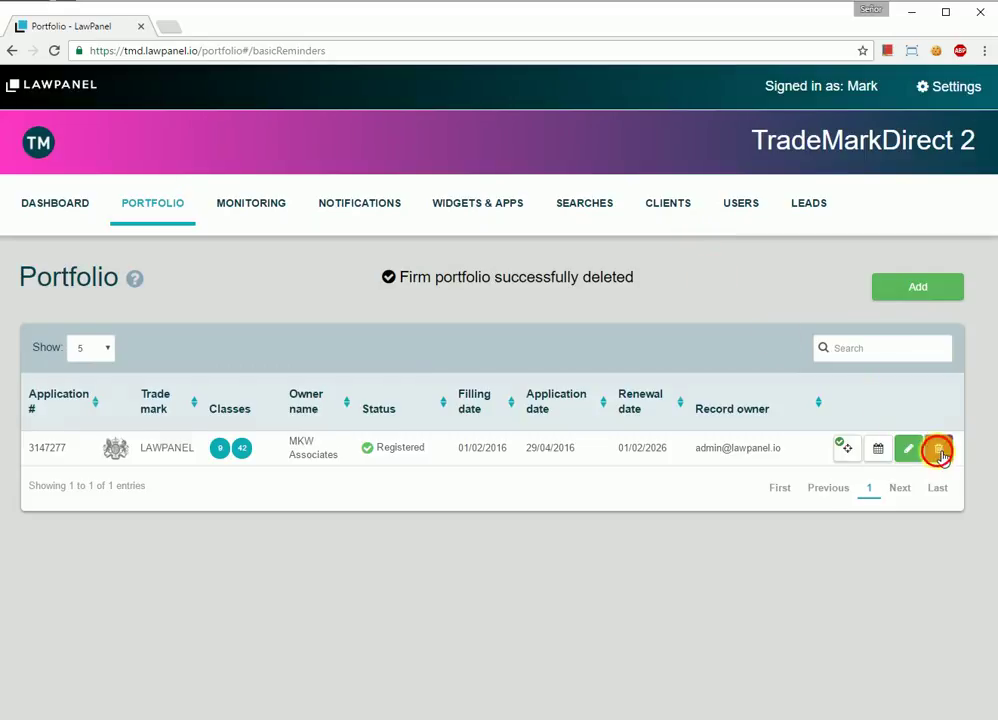
pyautogui.click(940, 452)
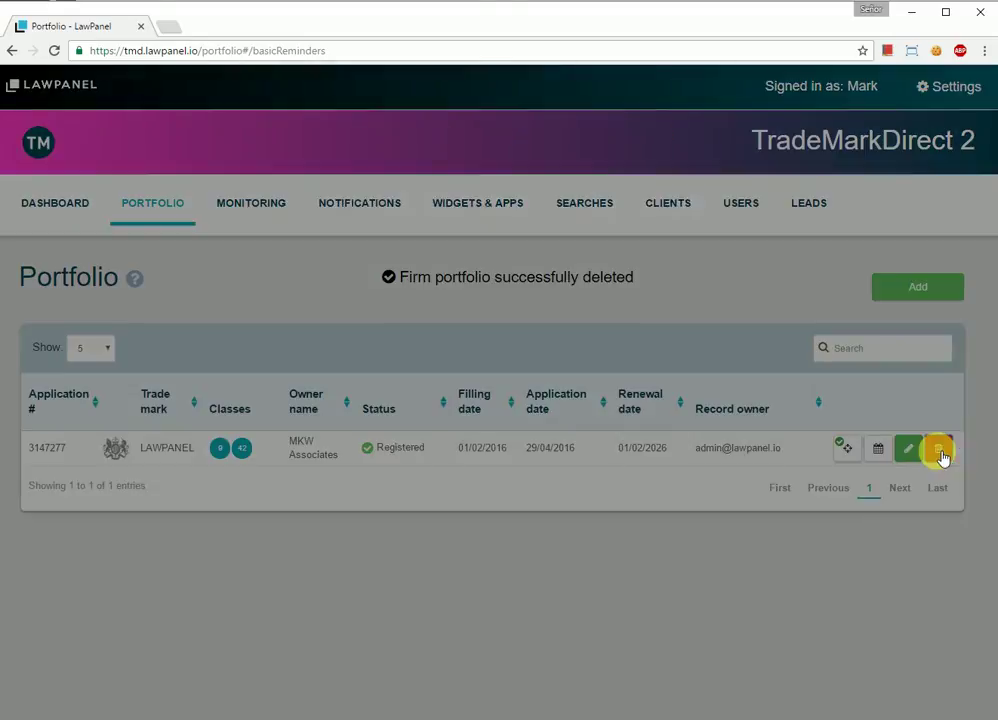
pyautogui.click(684, 262)
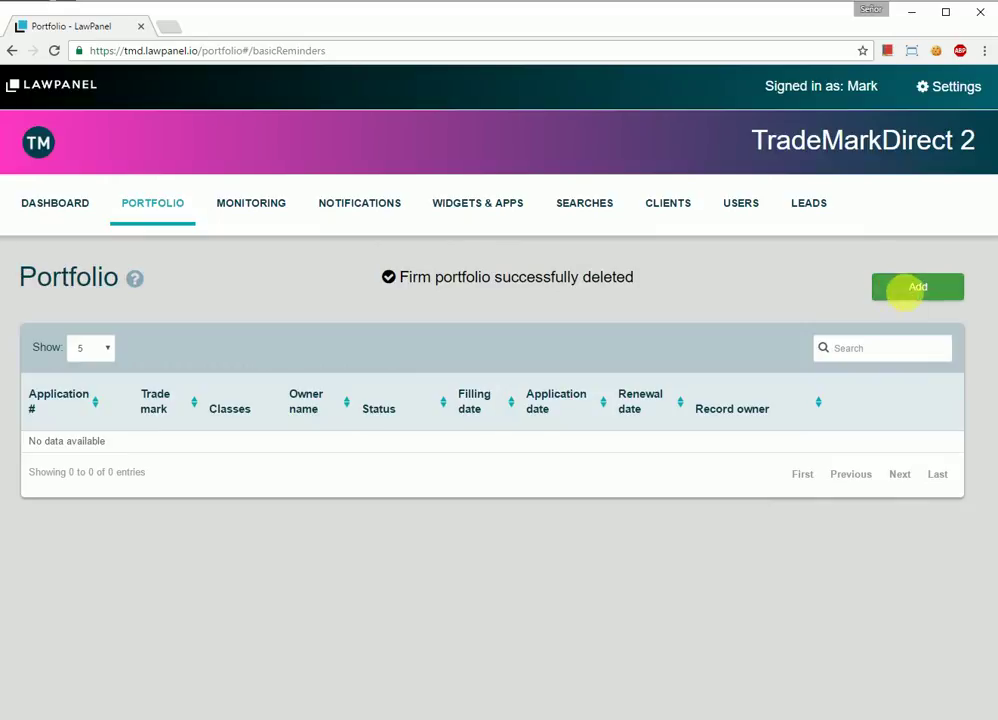
pyautogui.click(915, 287)
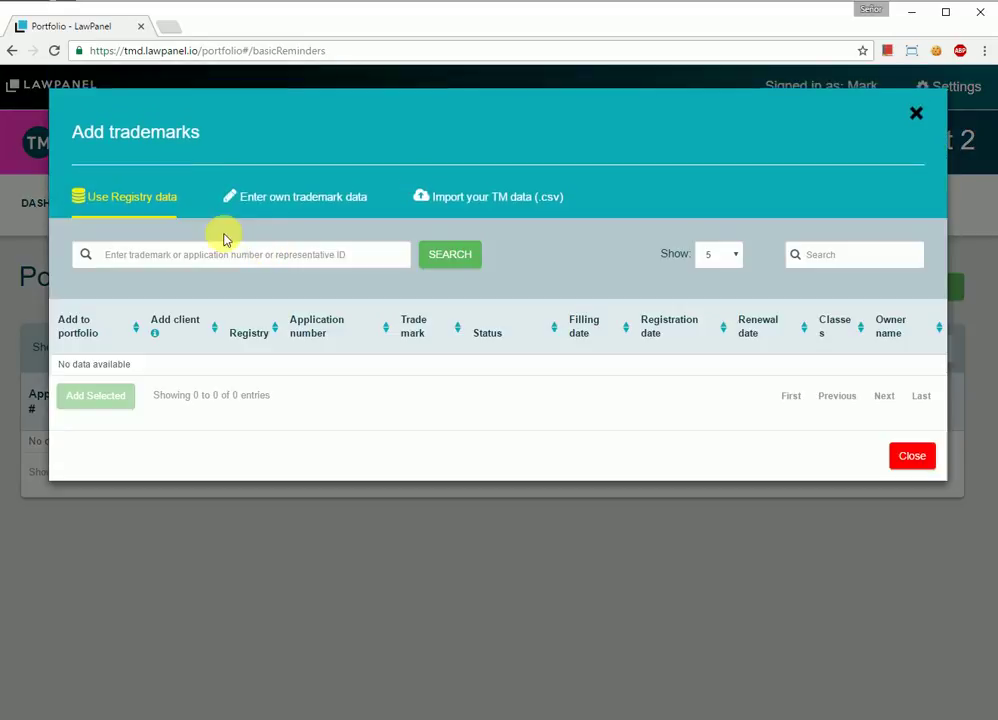
# Step: Search the registry for brexit and add the BREXIT 3098518 trademark
pyautogui.write('brexit')
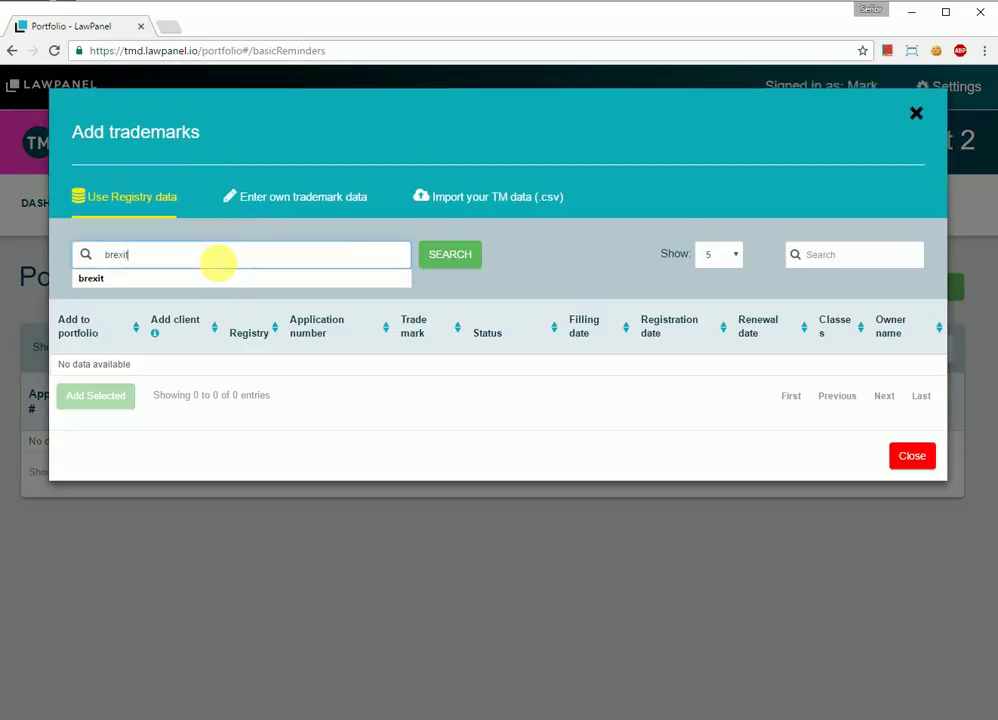
pyautogui.press('Return')
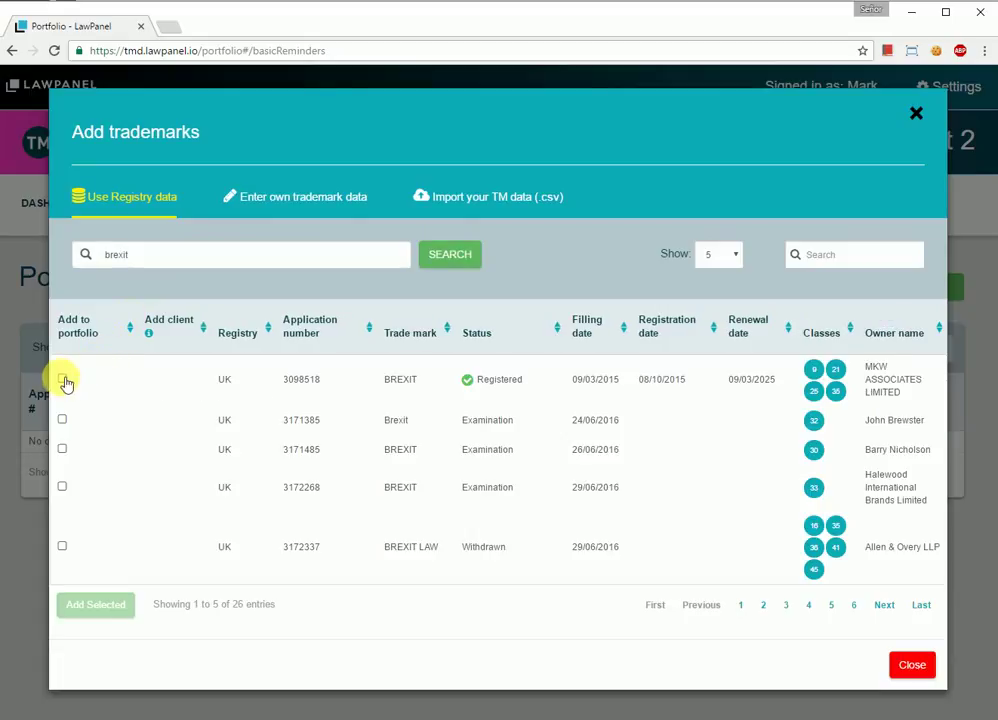
pyautogui.click(62, 379)
pyautogui.click(120, 606)
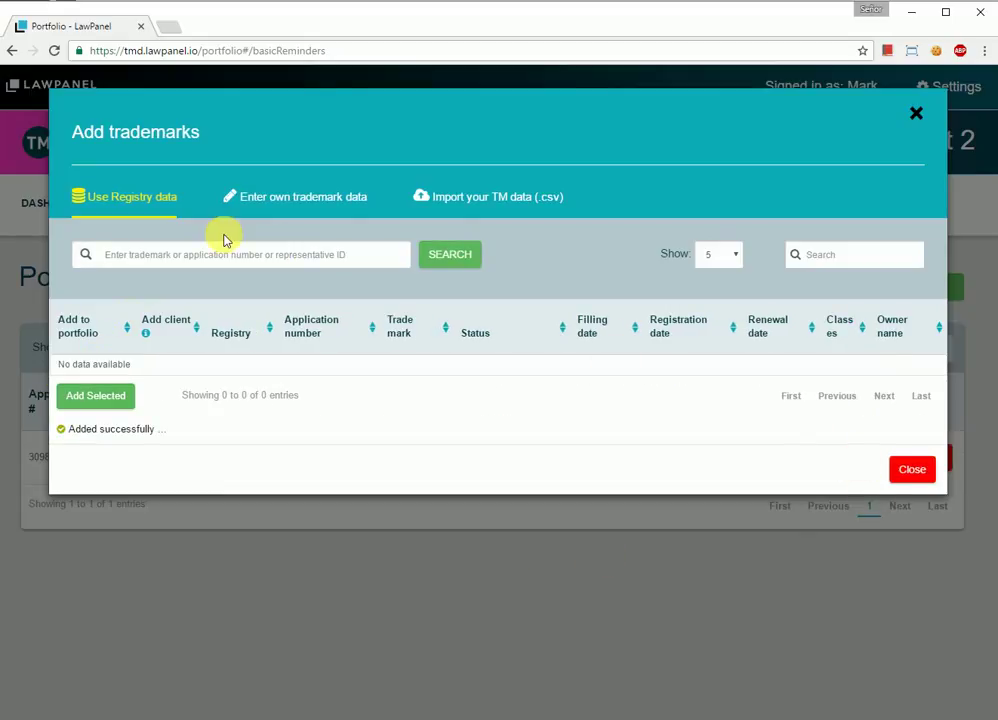
# Step: Search for lawpanel, add the UK LAWPANEL 3147277 trademark, and return to the portfolio
pyautogui.click(190, 260)
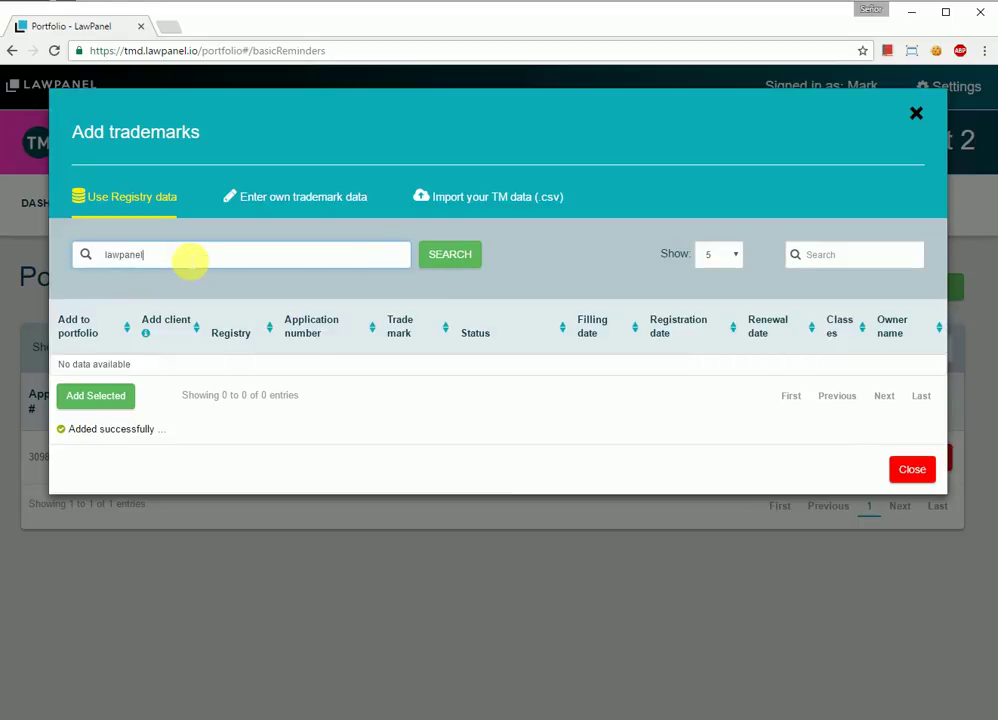
pyautogui.press('Return')
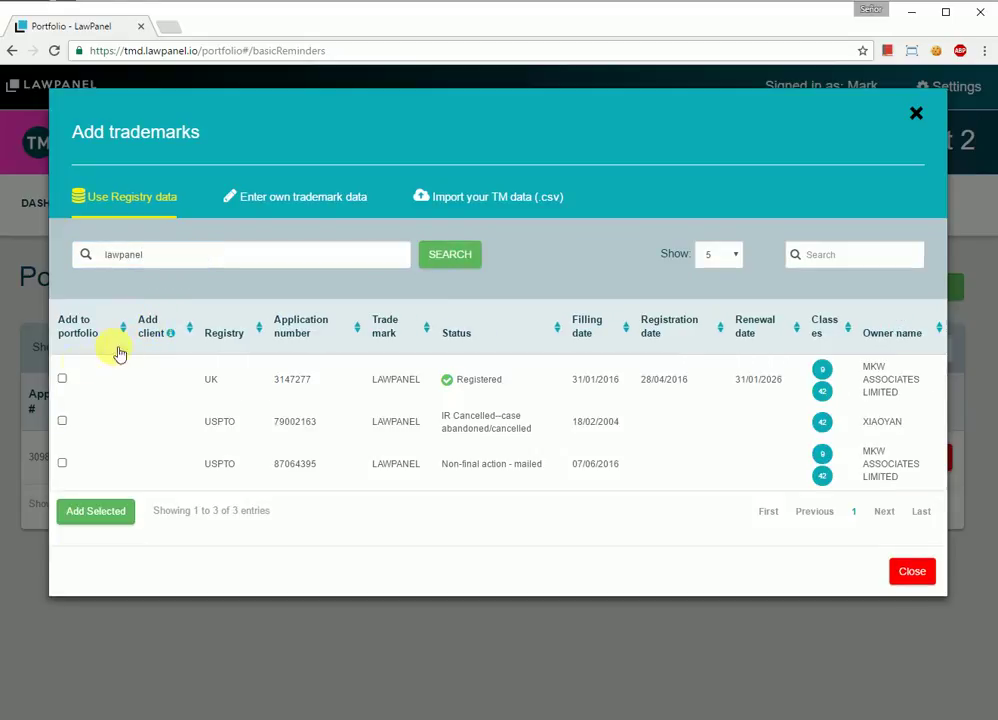
pyautogui.click(63, 380)
pyautogui.click(104, 511)
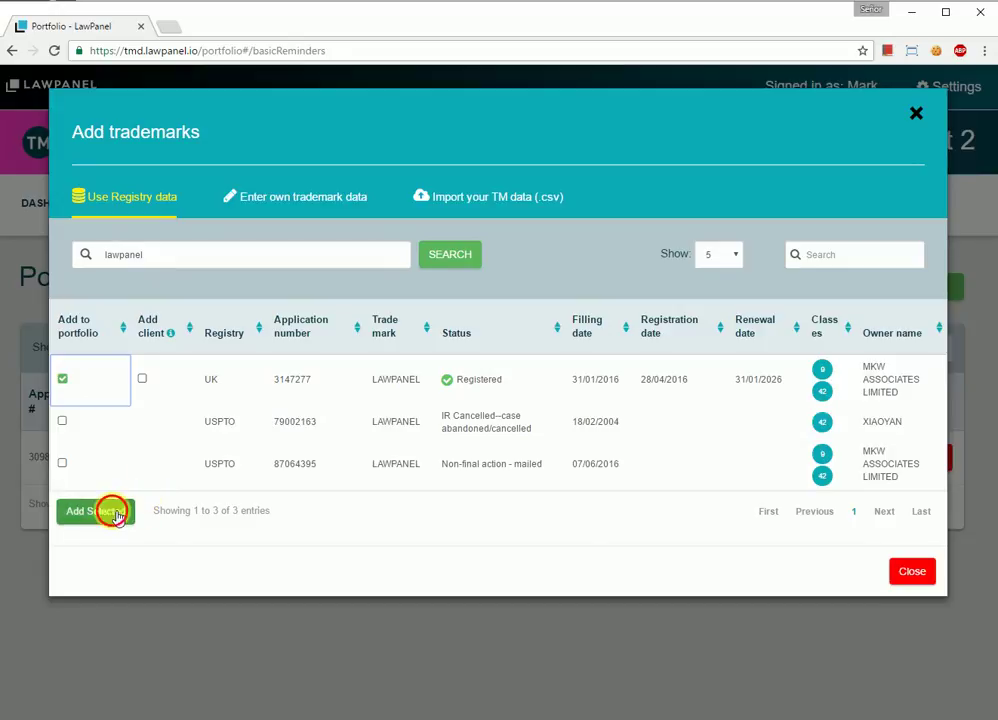
pyautogui.click(900, 470)
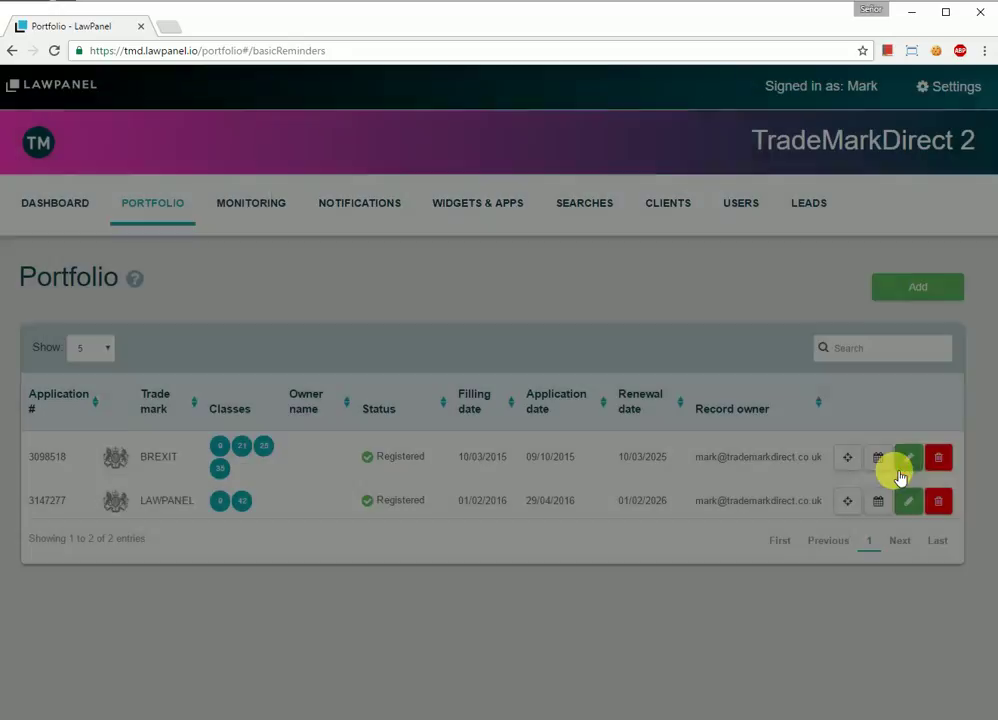
# Step: Accept the default bi-weekly, sensitivity 3 watching for LAWPANEL and then BREXIT
pyautogui.click(860, 508)
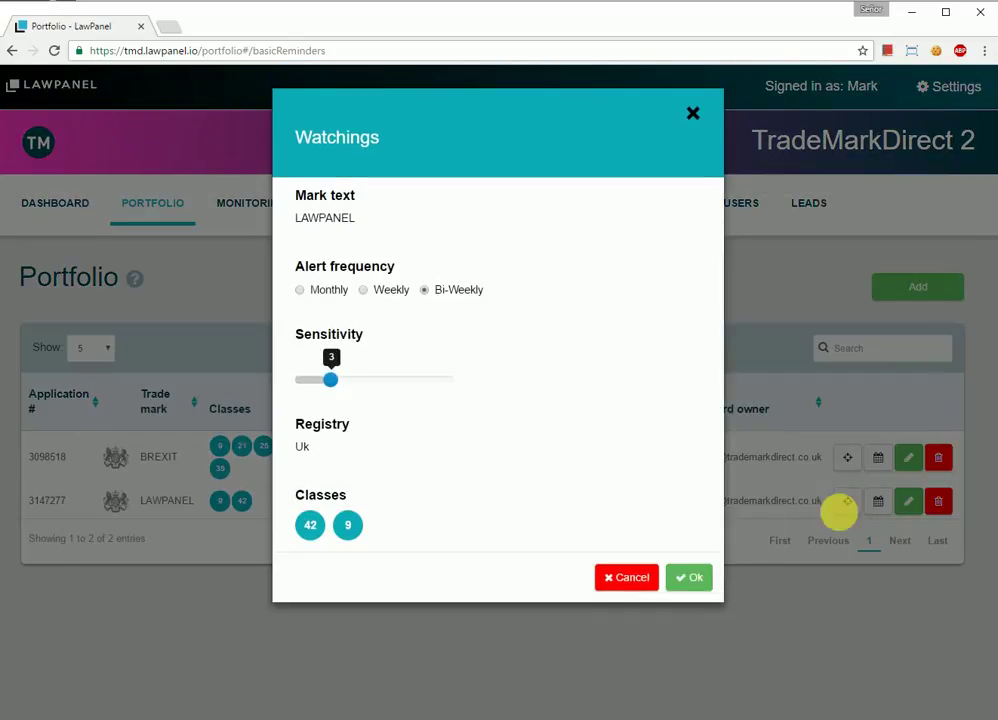
pyautogui.press('Return')
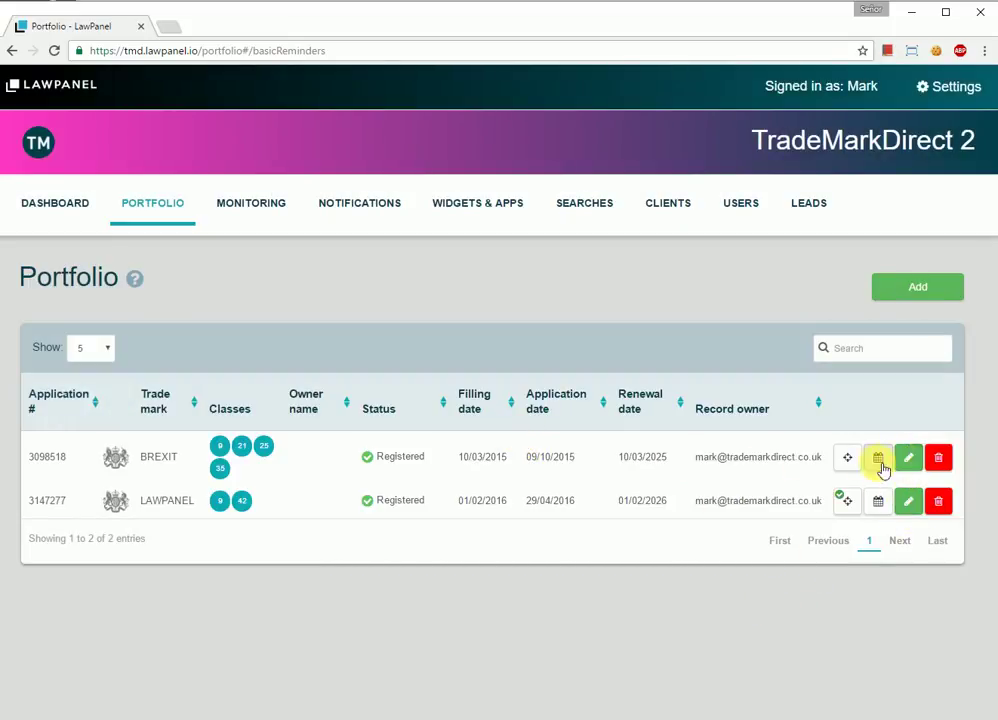
pyautogui.click(848, 457)
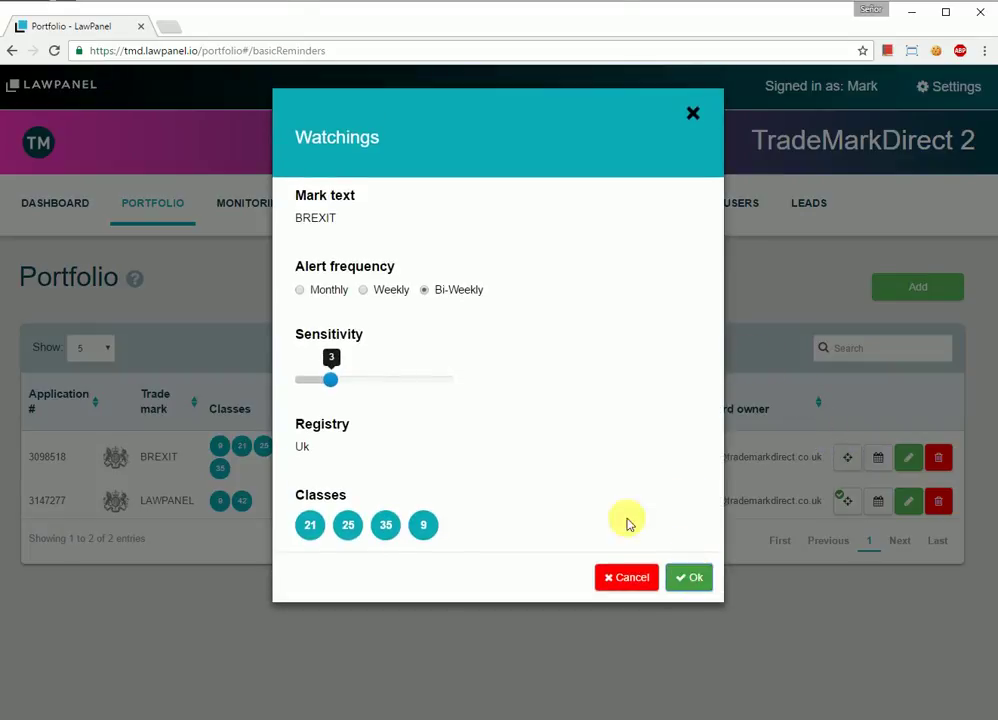
pyautogui.press('Return')
# Step: Preview the Search widget with its CTM and UK registry choices, then save the widget settings
pyautogui.click(268, 204)
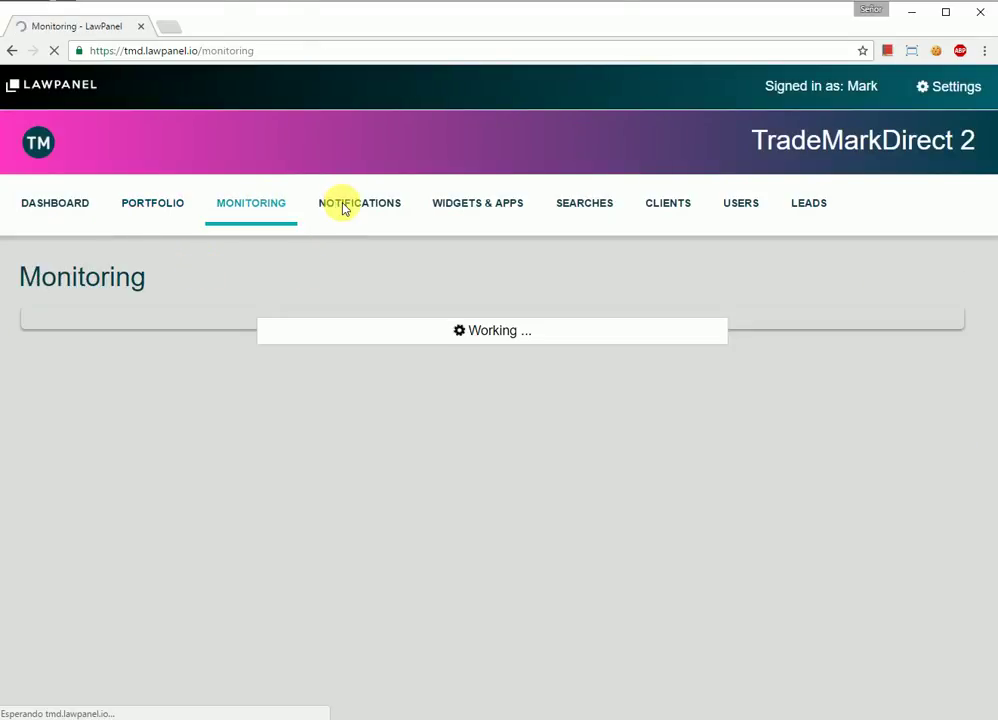
pyautogui.click(333, 207)
pyautogui.click(477, 213)
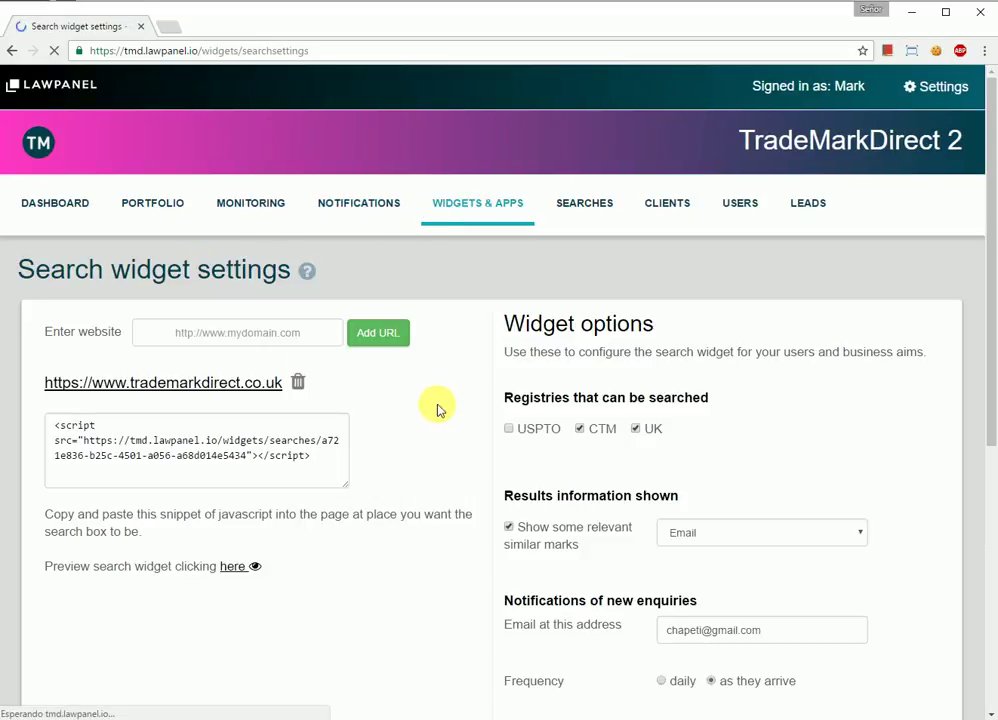
pyautogui.click(240, 567)
pyautogui.click(537, 399)
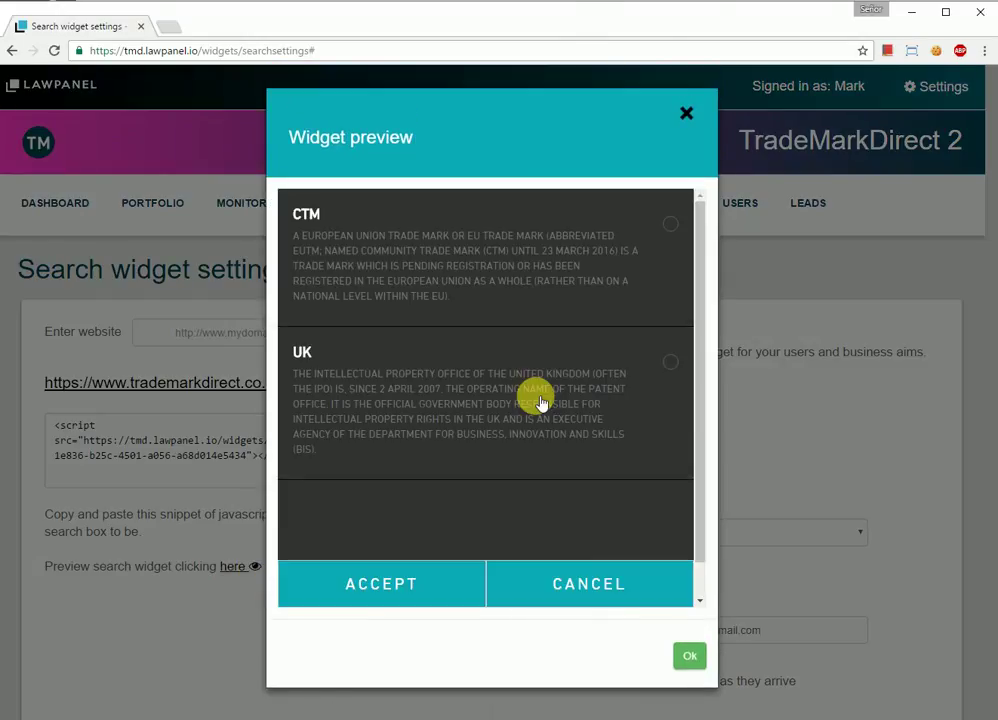
pyautogui.click(414, 594)
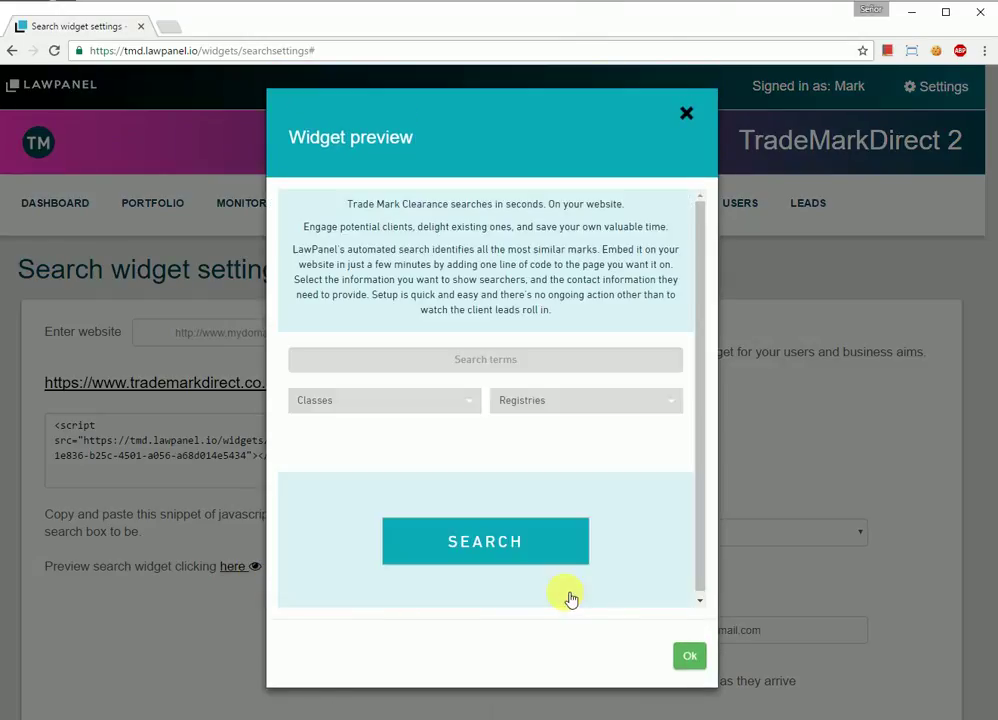
pyautogui.click(688, 656)
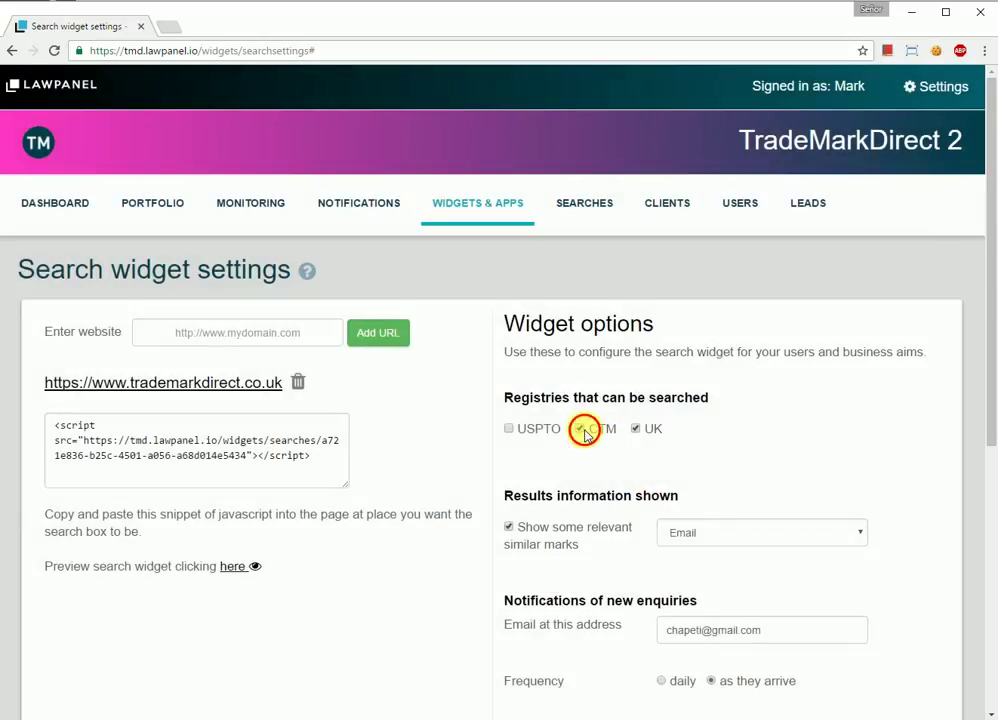
pyautogui.scroll(-5, 597, 555)
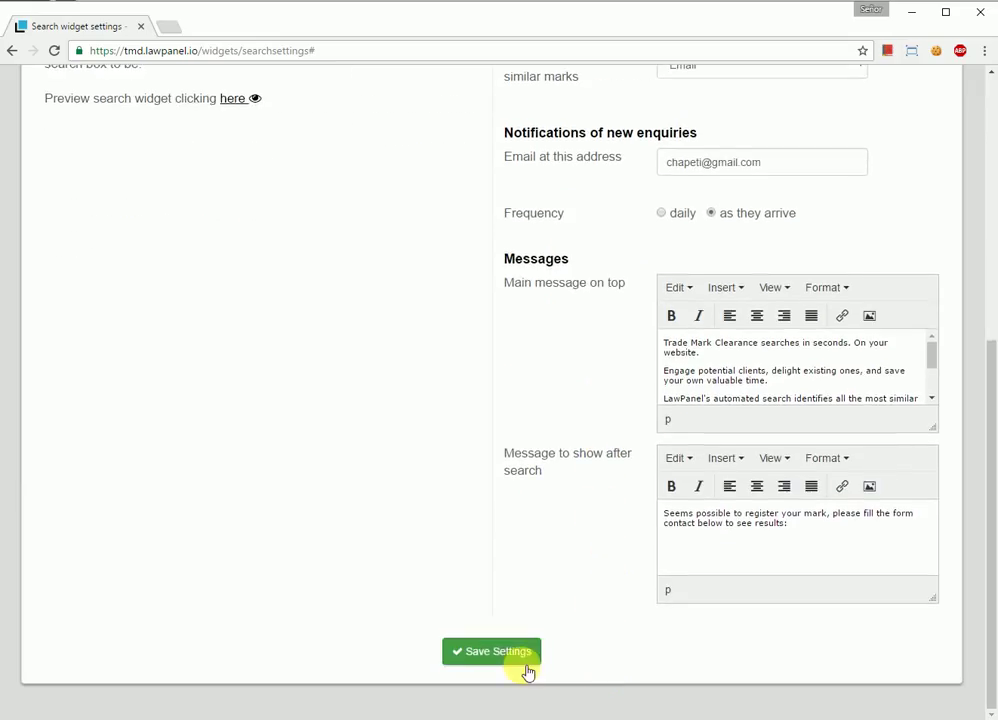
pyautogui.click(505, 658)
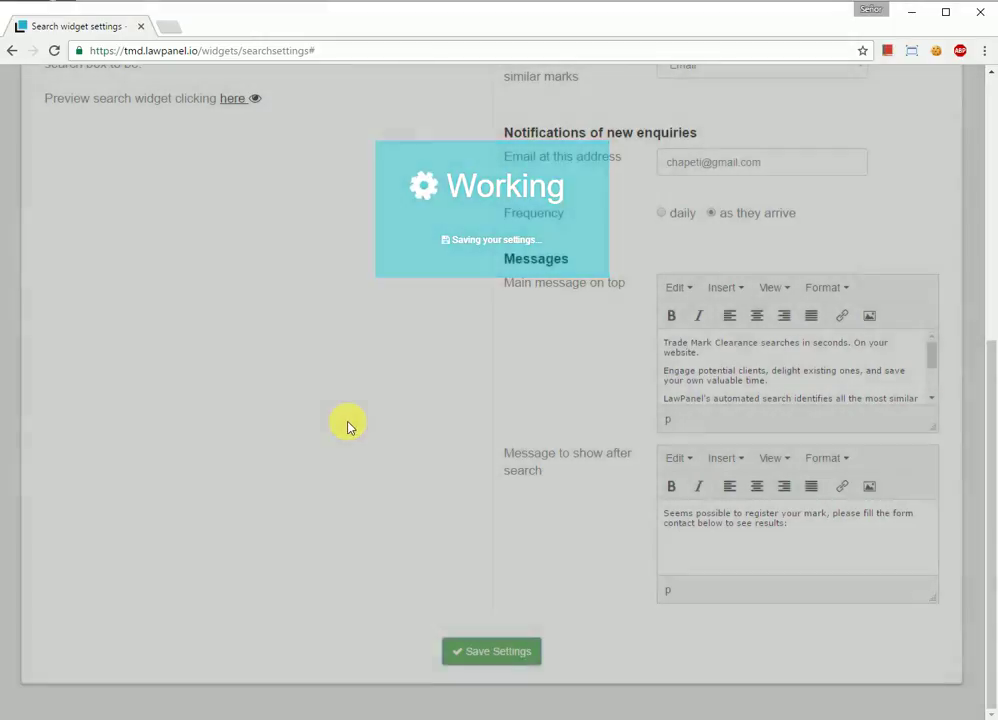
# Step: In the widget preview, choose the UK registry and class 19 Non-Metallic Building Material Products
pyautogui.click(238, 567)
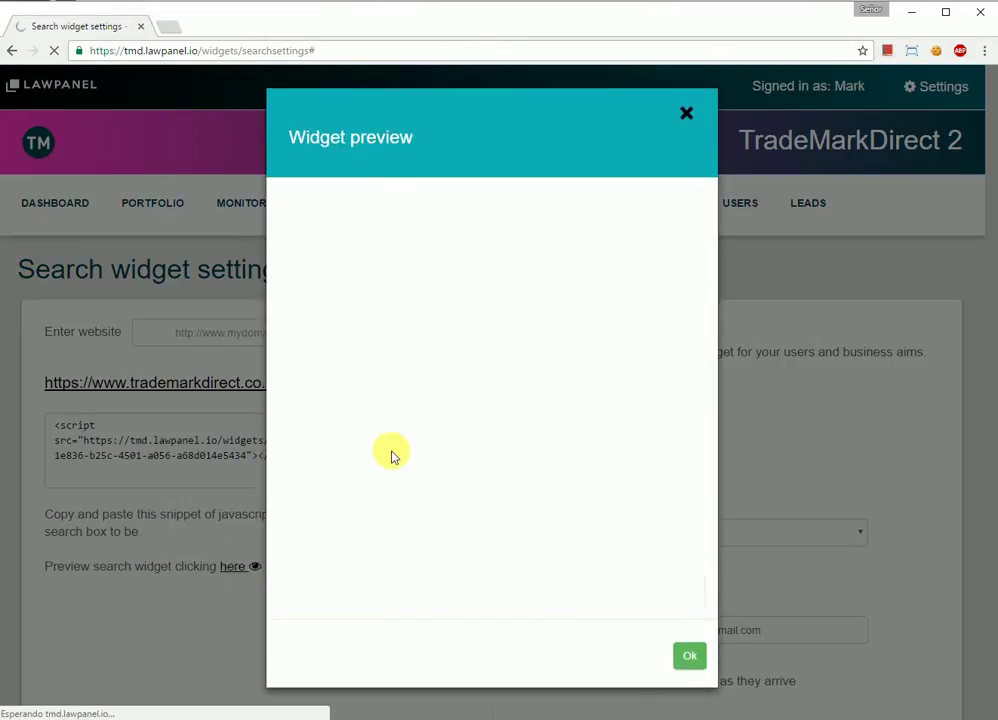
pyautogui.click(546, 408)
pyautogui.click(345, 235)
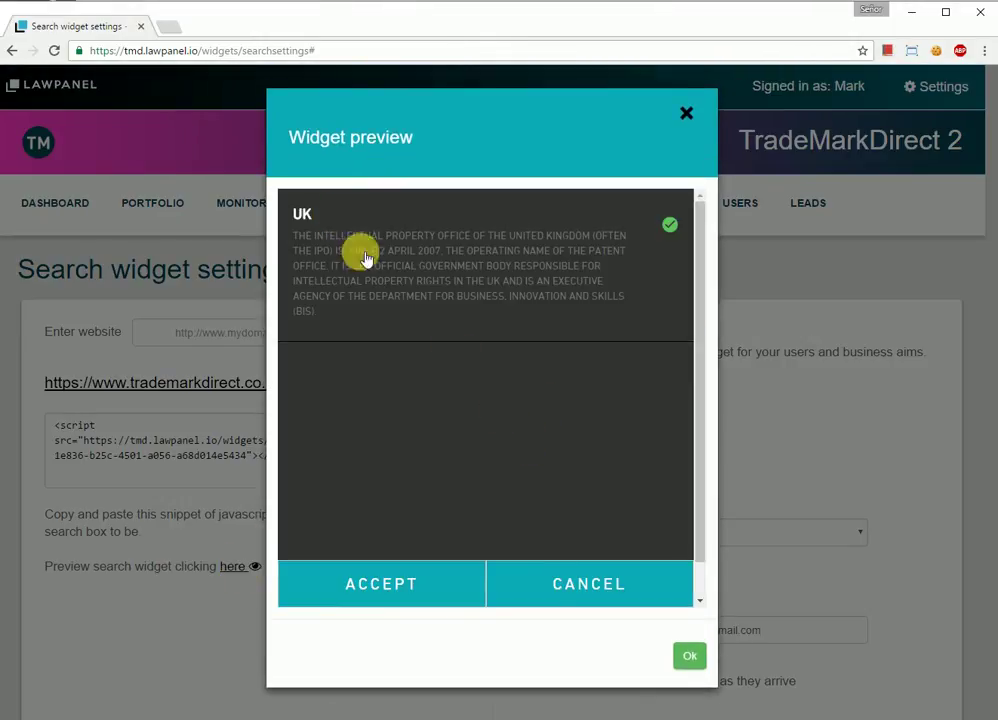
pyautogui.click(557, 586)
pyautogui.click(349, 401)
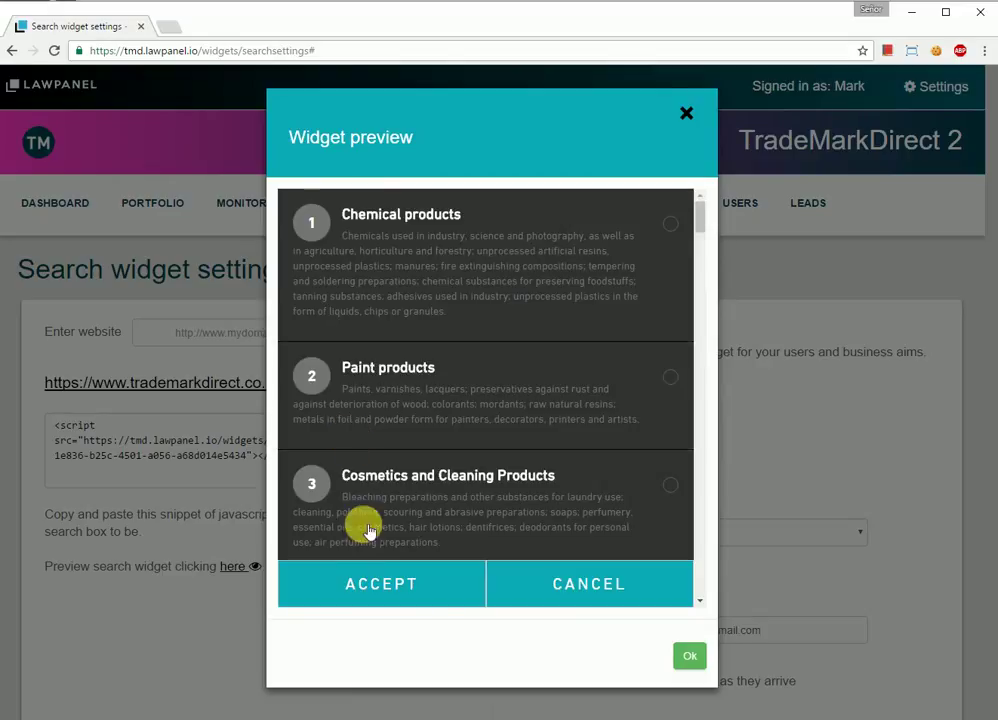
pyautogui.scroll(-15, 417, 448)
pyautogui.click(420, 410)
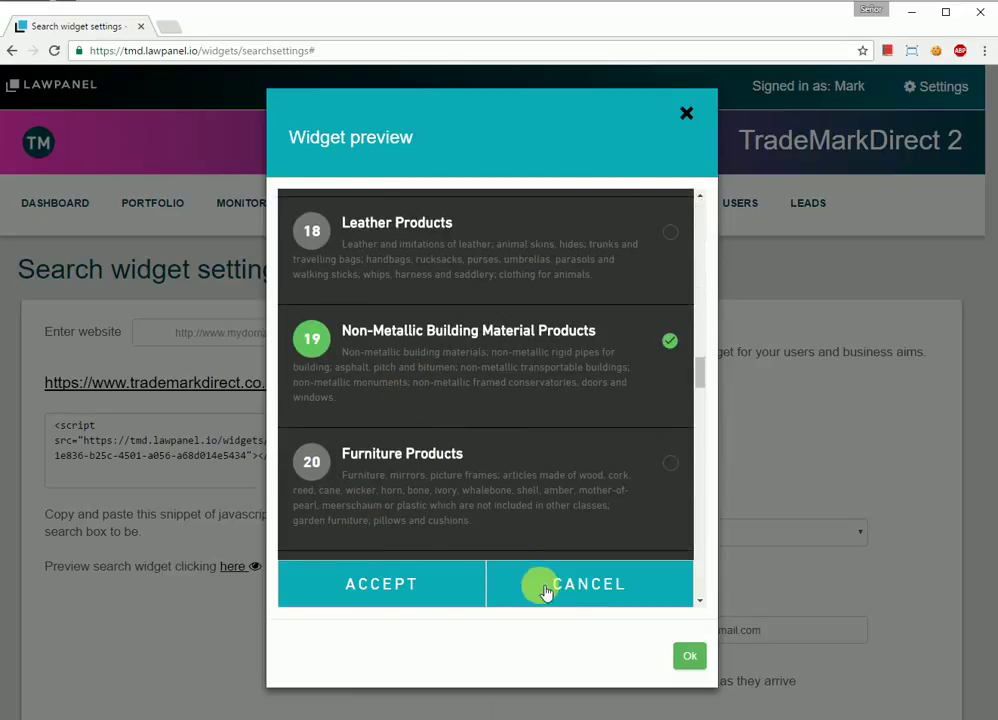
pyautogui.click(543, 591)
# Step: Search for lawpanel, submit a test lead e-mail address, and close the preview
pyautogui.click(474, 362)
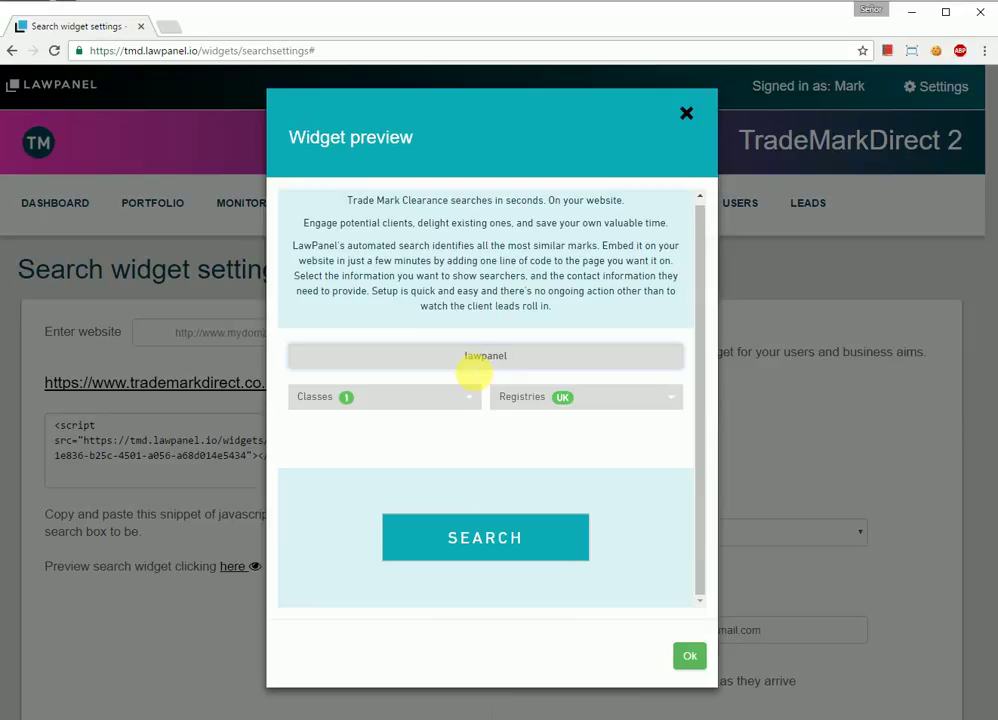
pyautogui.click(512, 521)
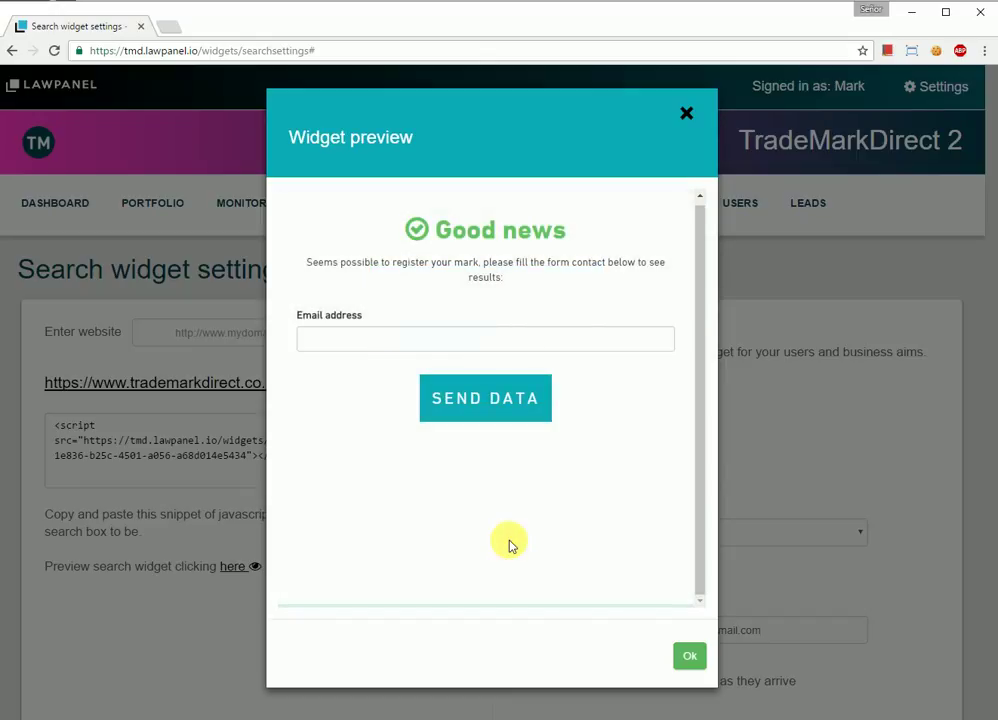
pyautogui.click(502, 408)
pyautogui.click(484, 346)
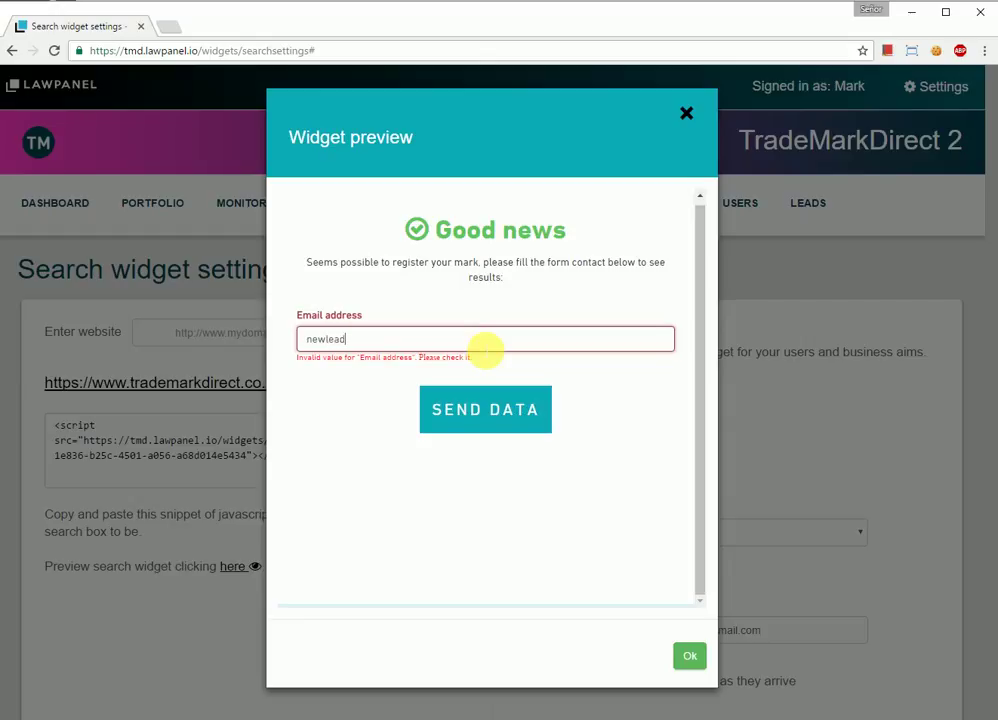
pyautogui.click(490, 414)
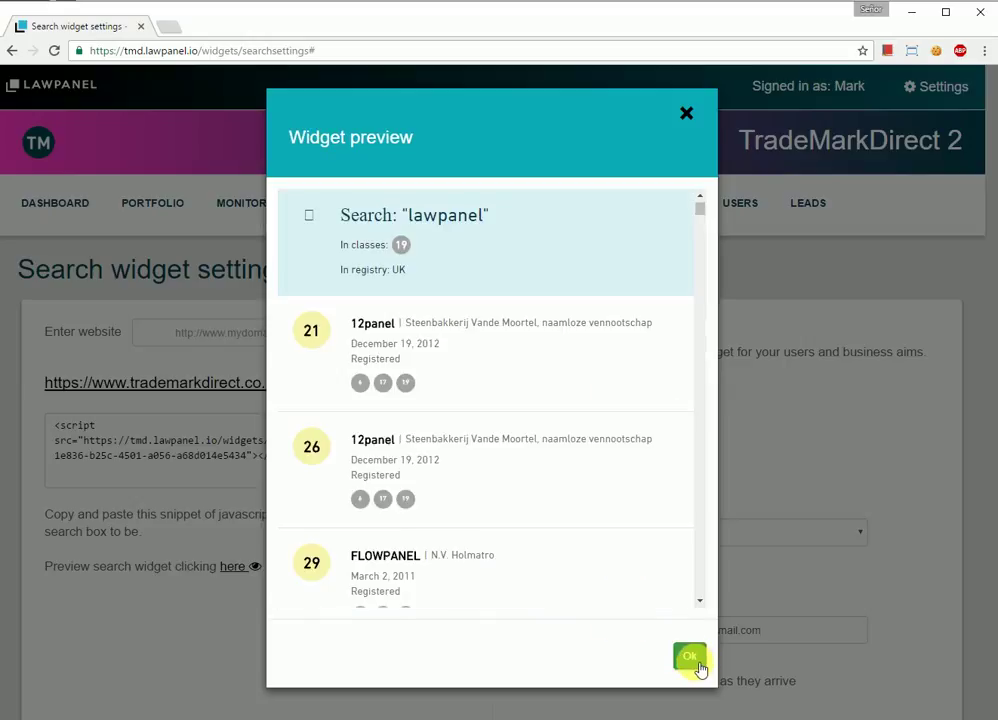
pyautogui.click(697, 663)
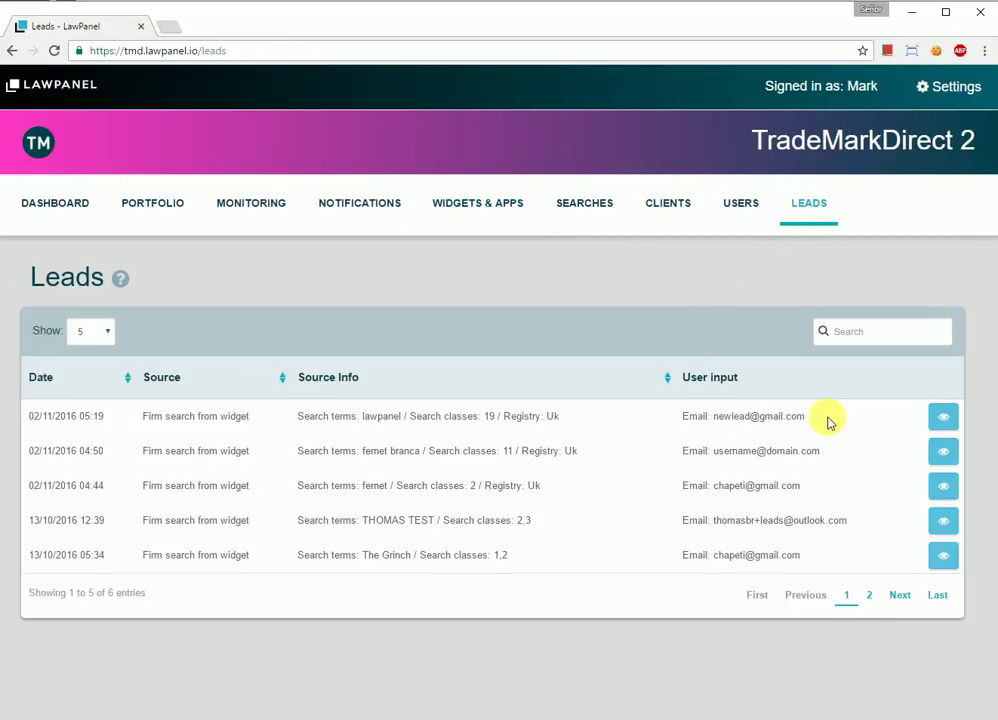
# Step: Review the newest lead's details and the lawpanel search made through the Firm Search Widget
pyautogui.click(943, 416)
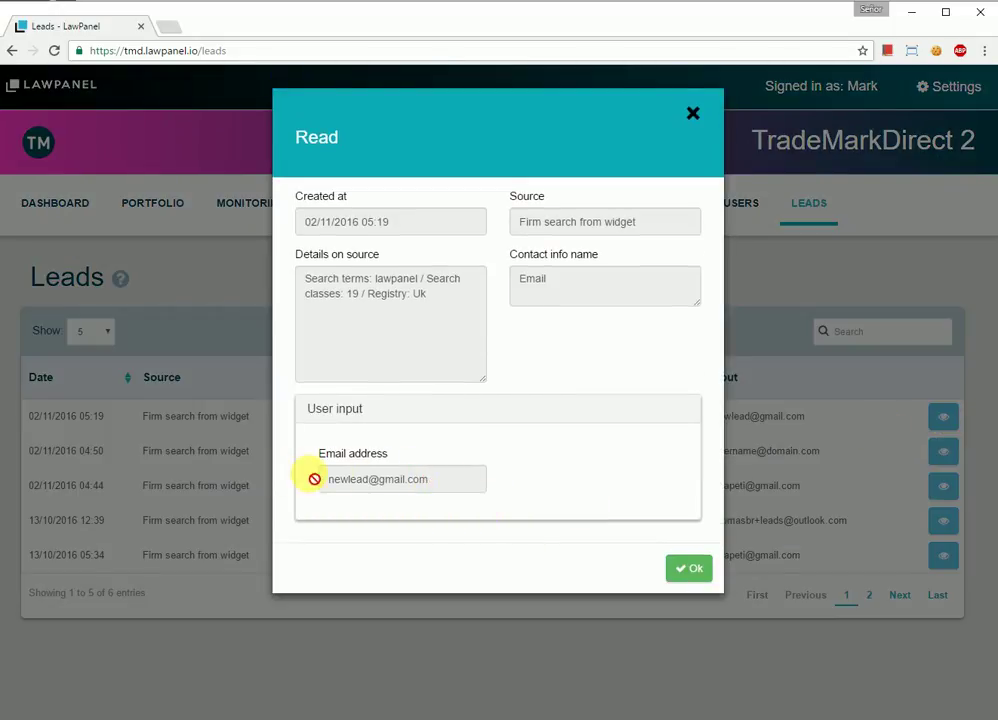
pyautogui.click(697, 562)
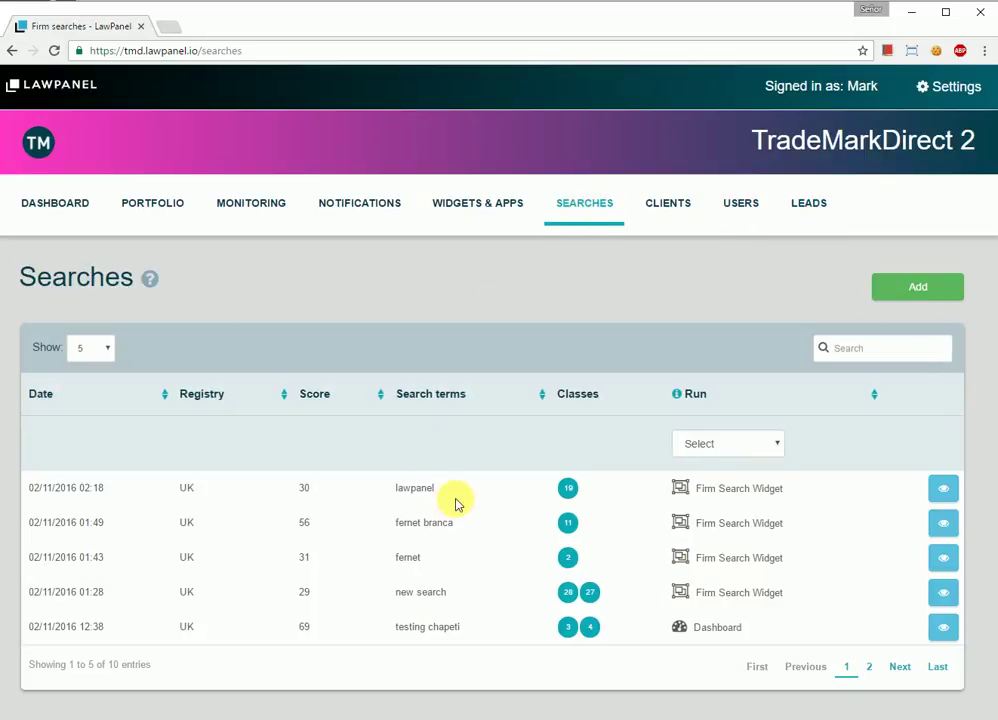
pyautogui.doubleClick(392, 490)
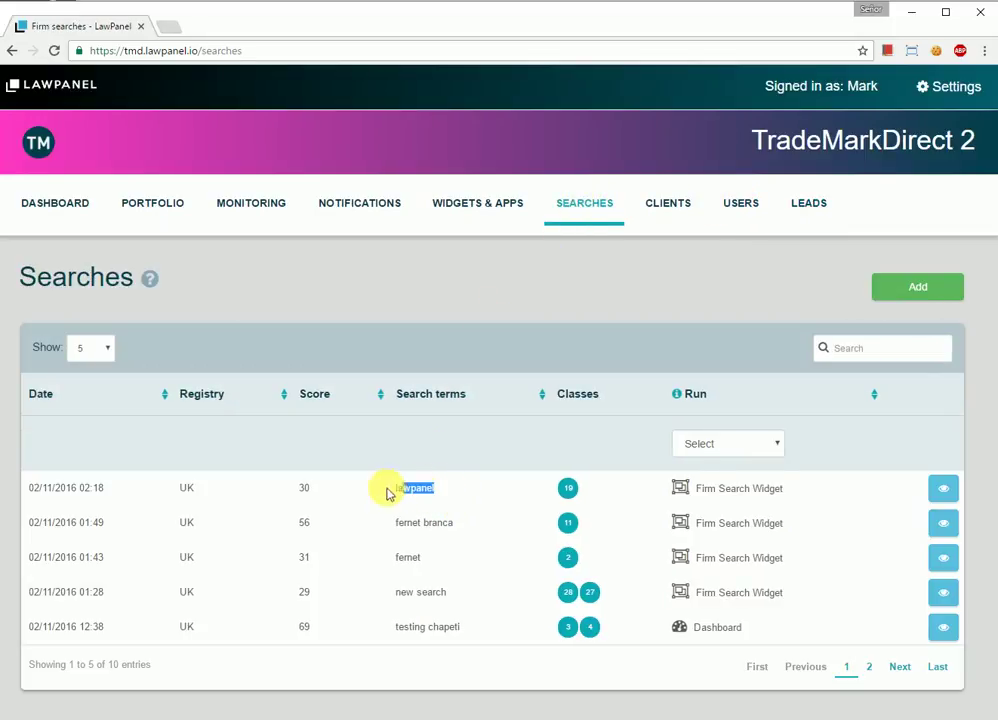
pyautogui.moveTo(792, 494); pyautogui.dragTo(680, 486)
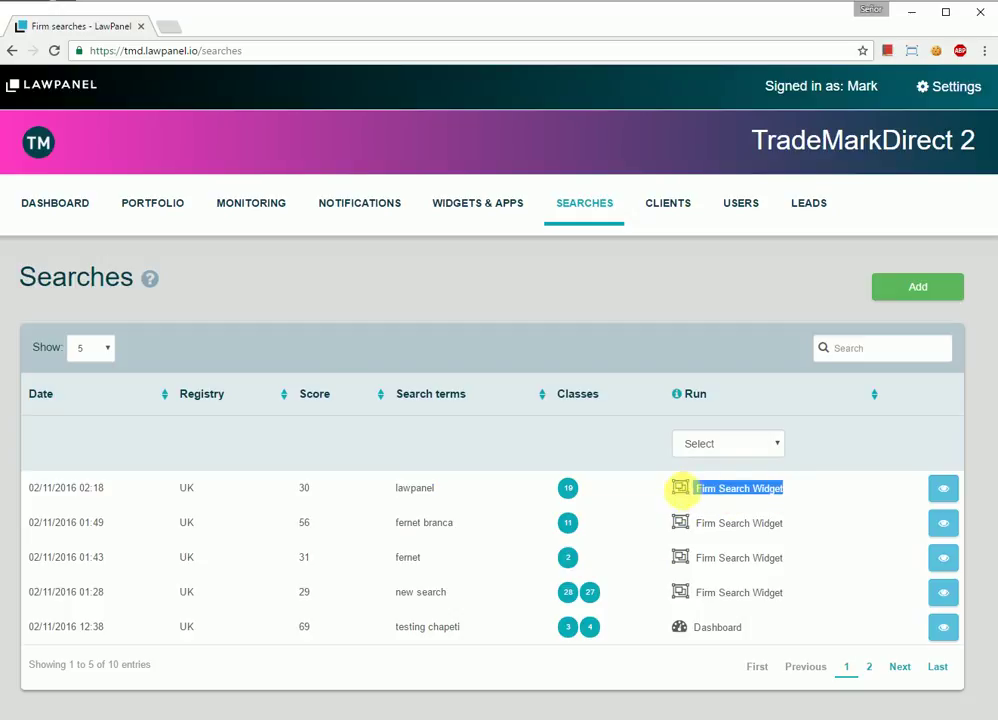
pyautogui.click(938, 488)
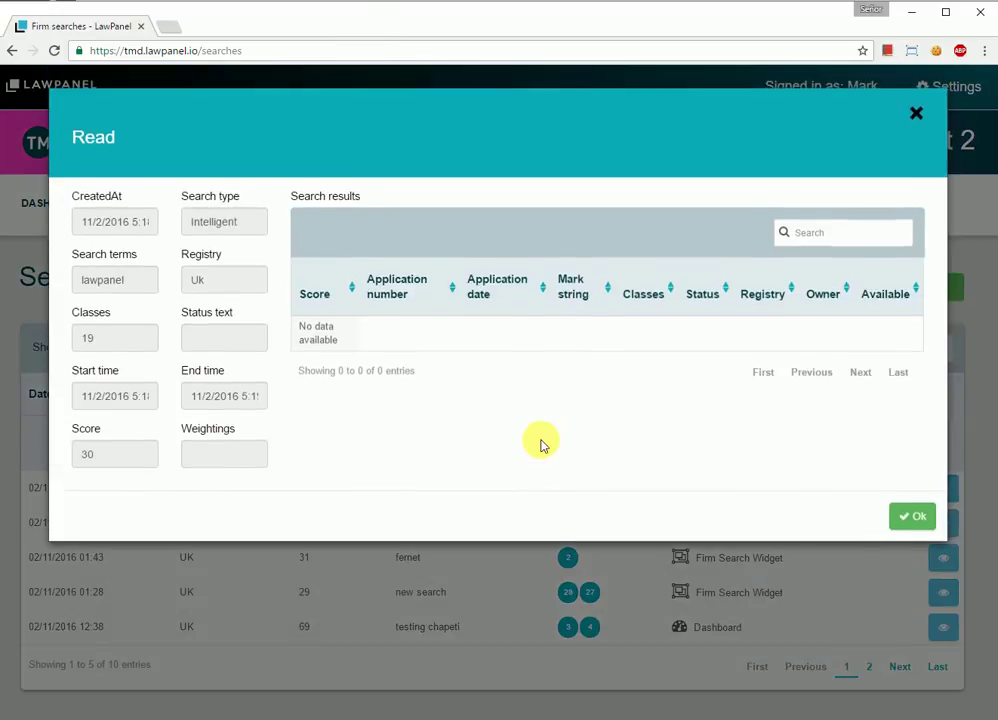
pyautogui.click(897, 677)
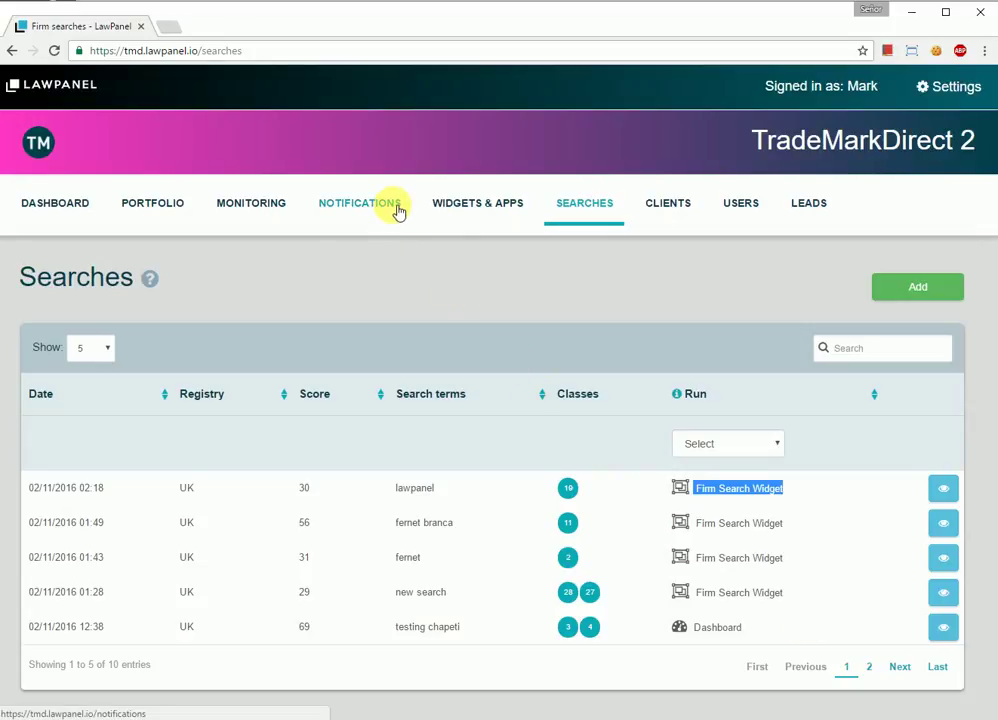
pyautogui.click(648, 204)
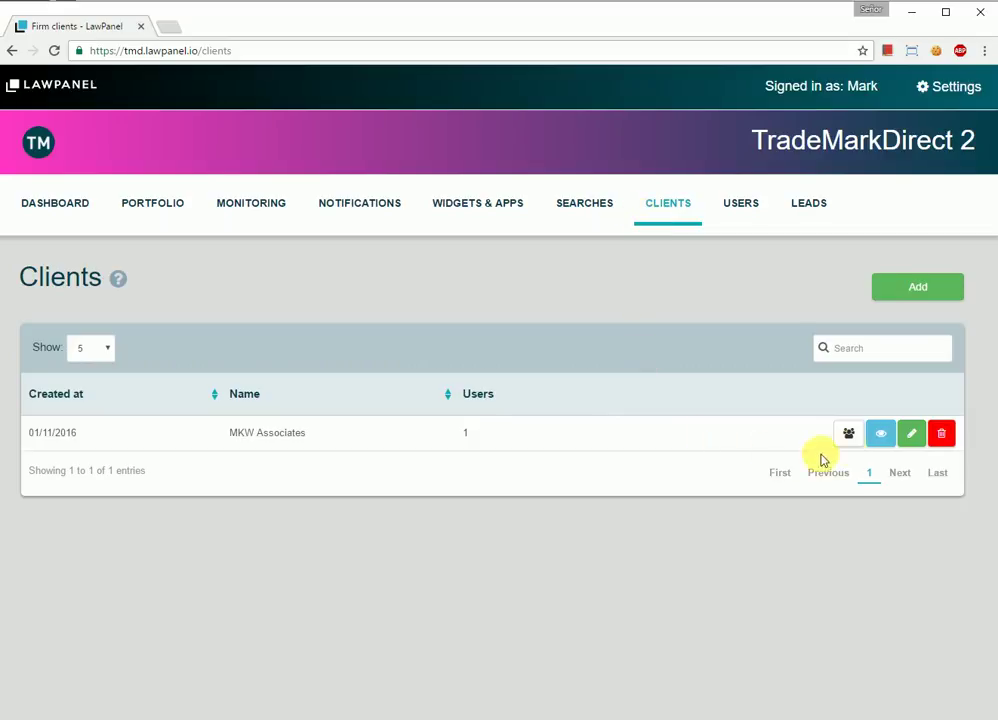
# Step: Start a new user for MKW Associates, pasting the suggested username and filling password and names
pyautogui.click(848, 433)
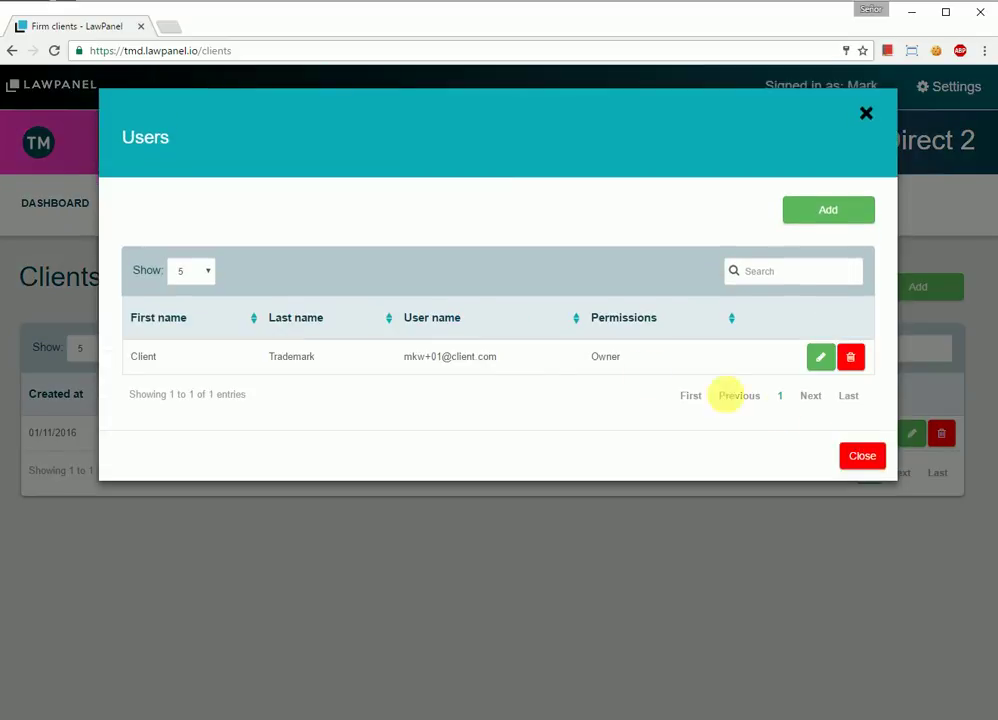
pyautogui.tripleClick(497, 360)
pyautogui.hotkey('ctrl', 'c')
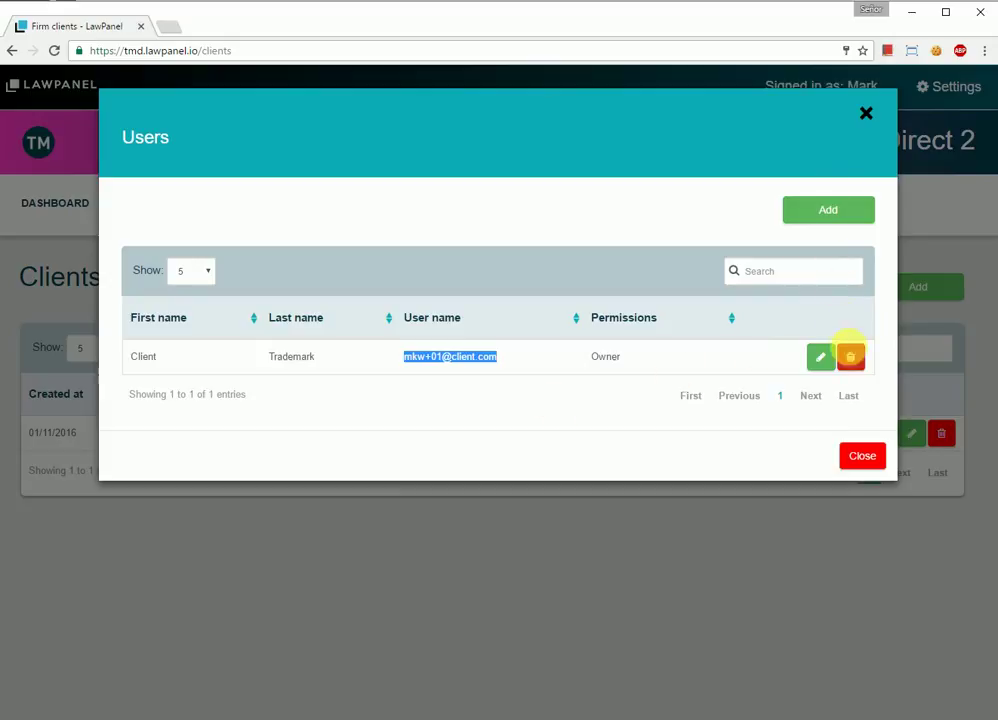
pyautogui.click(831, 214)
pyautogui.click(430, 279)
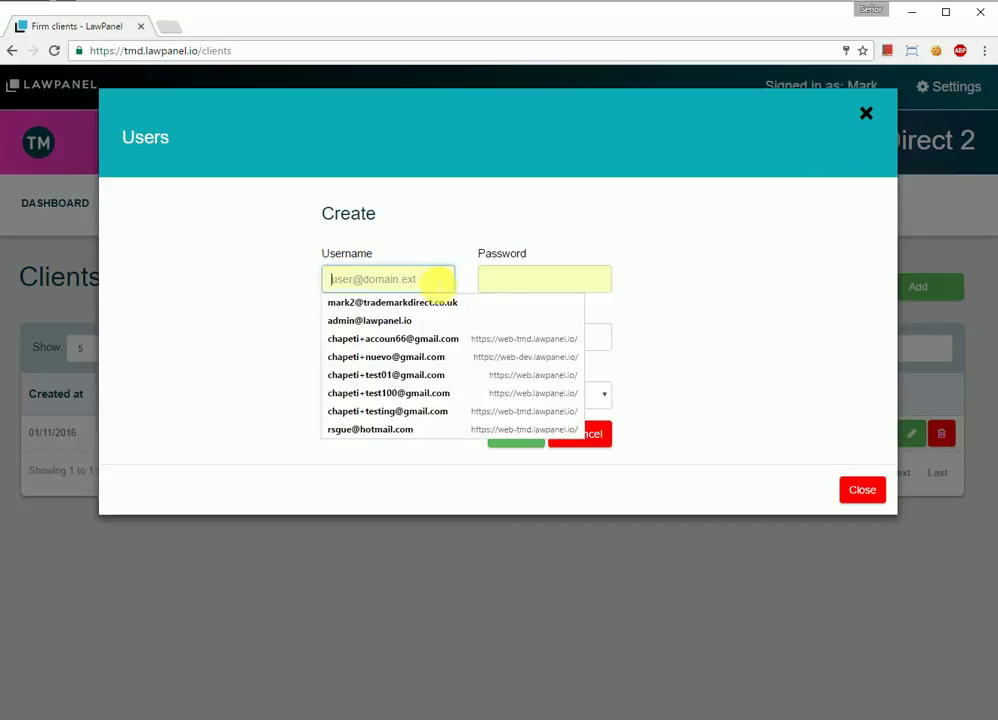
pyautogui.hotkey('ctrl', 'v')
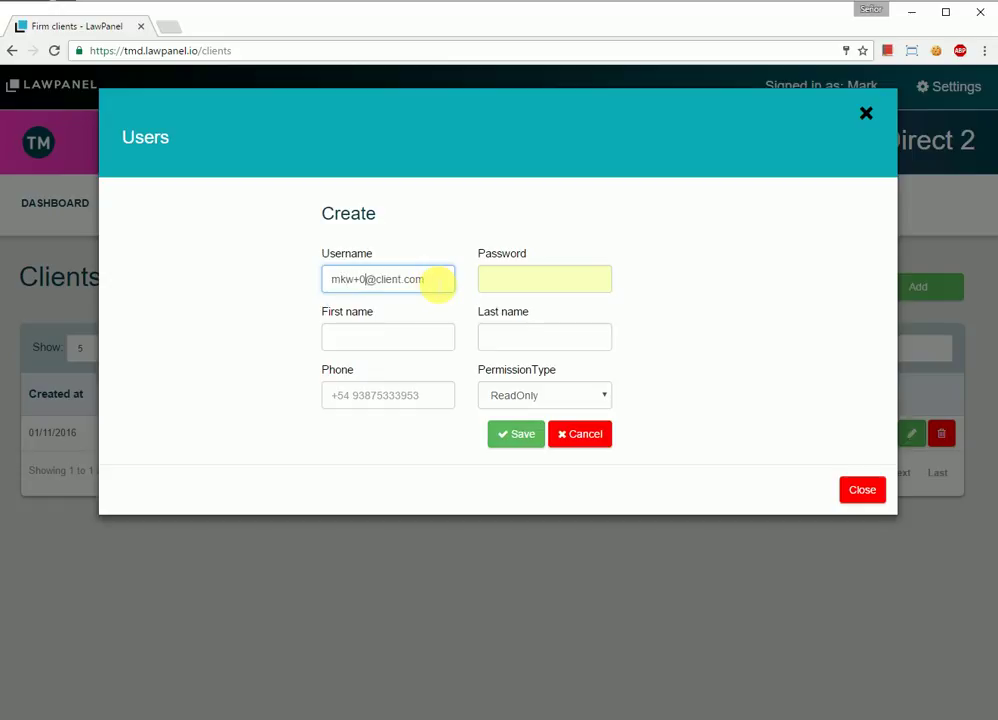
pyautogui.press('Tab')
pyautogui.press('Tab')
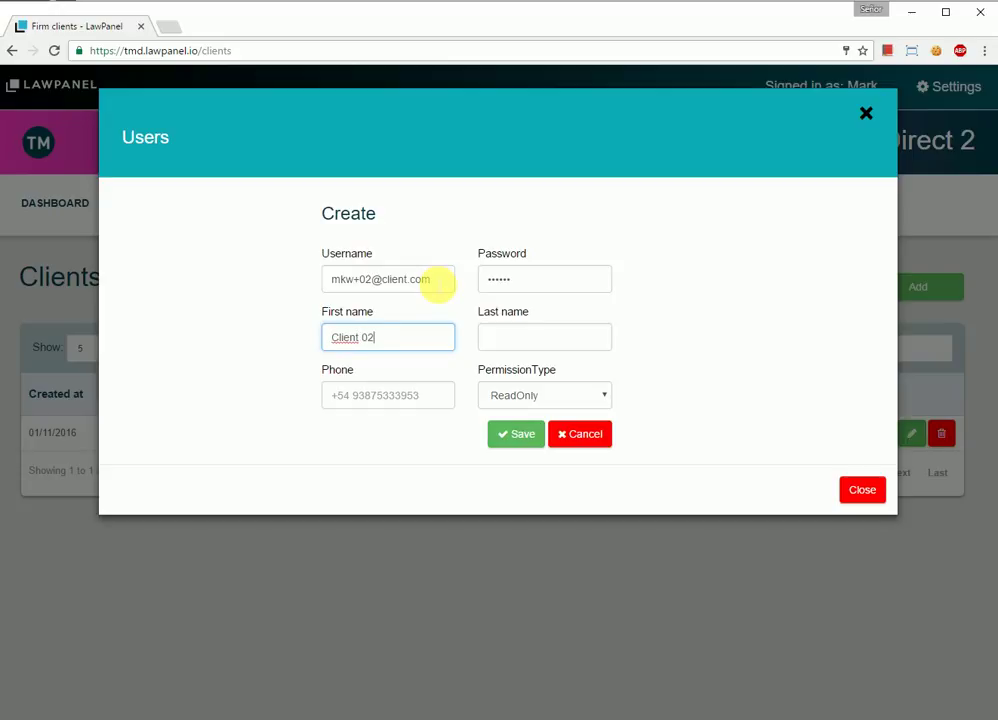
pyautogui.press('Tab')
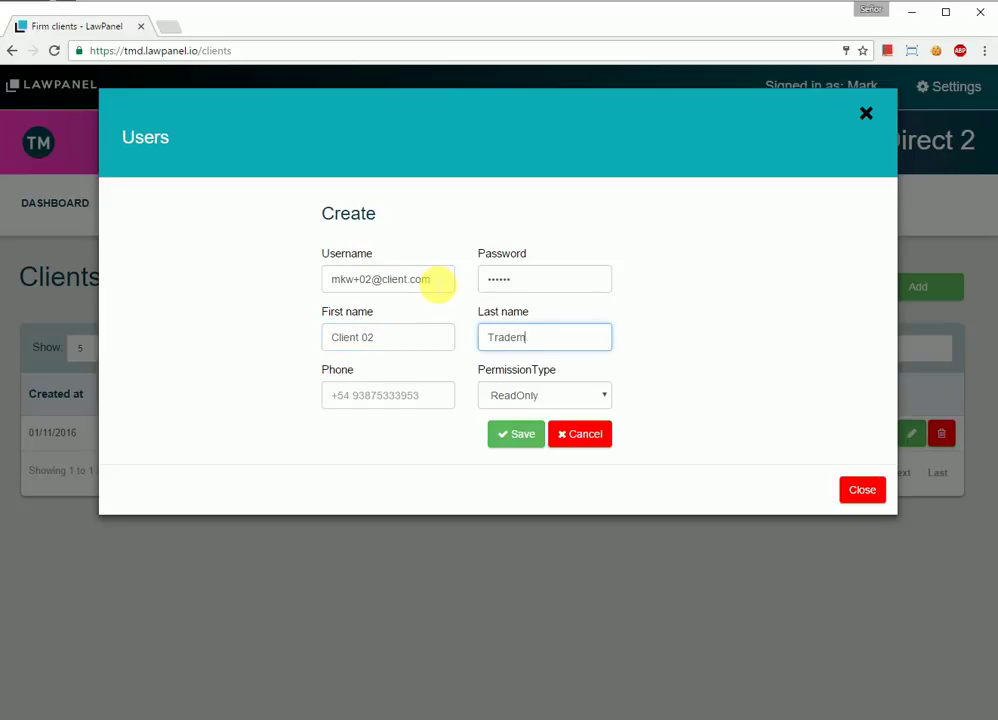
# Step: Enter the new user's phone number, give Owner permission, save, and return to the portfolio
pyautogui.click(410, 397)
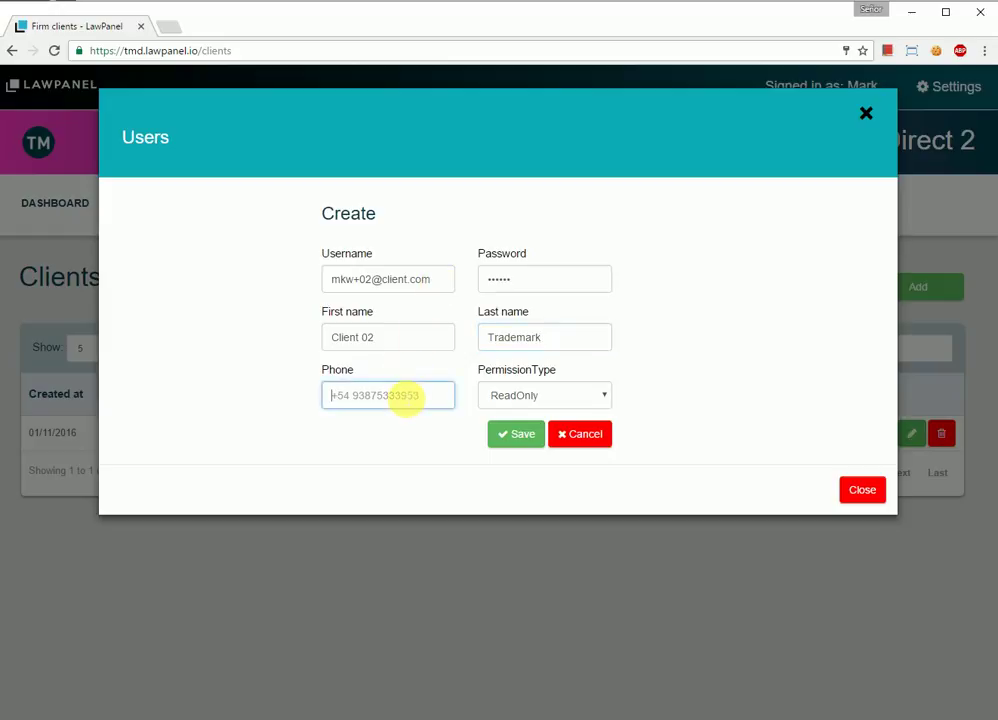
pyautogui.write('+')
pyautogui.press('Down')
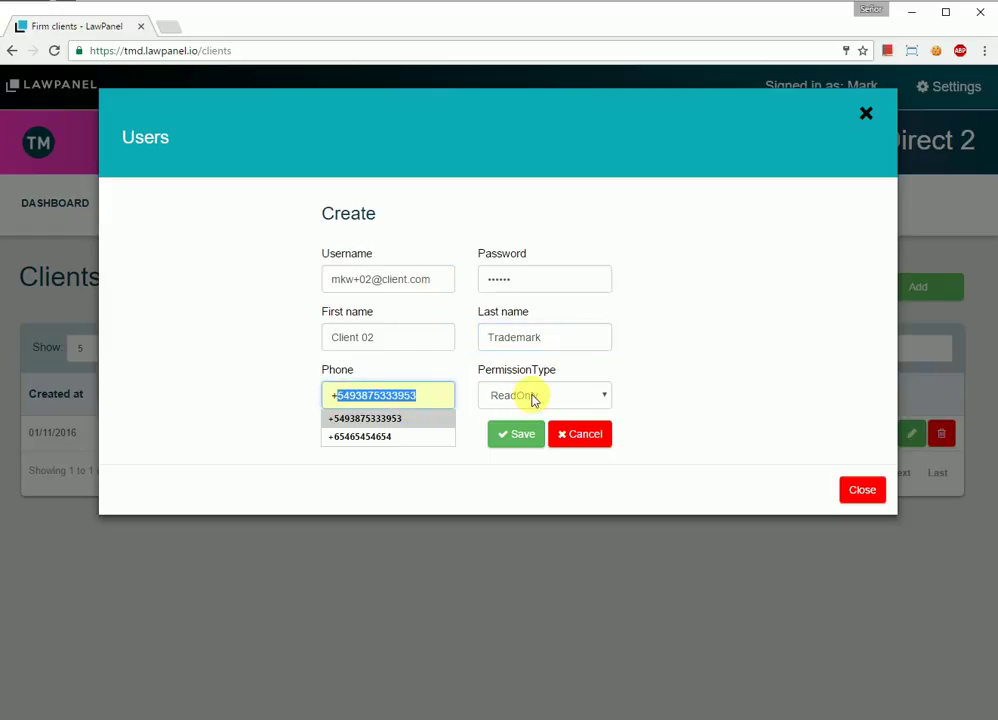
pyautogui.click(443, 418)
pyautogui.click(528, 397)
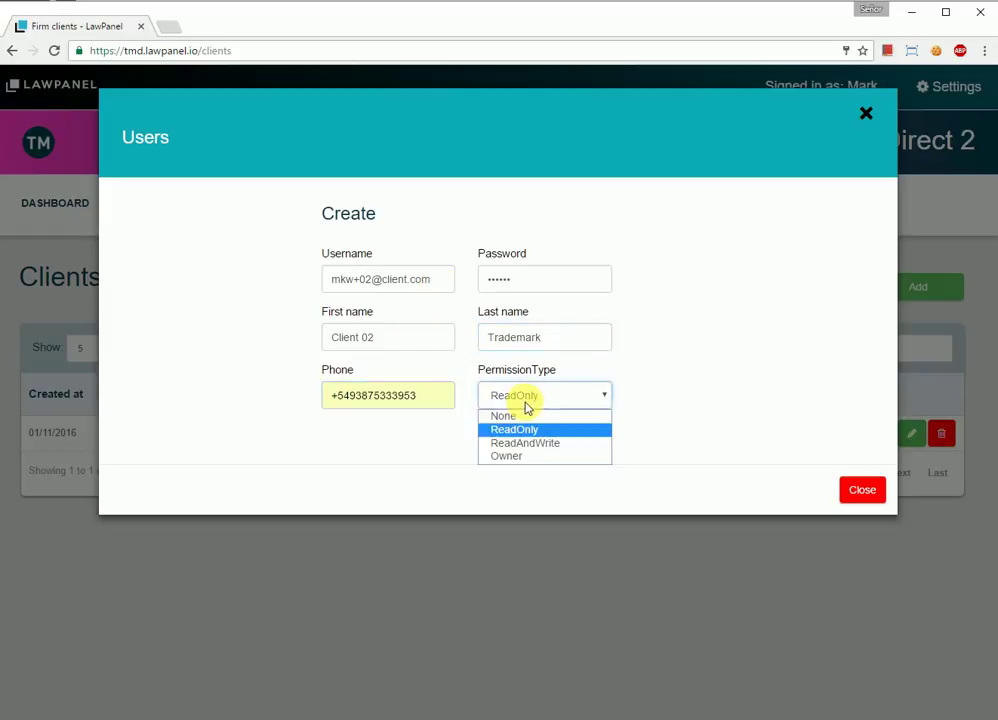
pyautogui.click(512, 455)
pyautogui.click(544, 437)
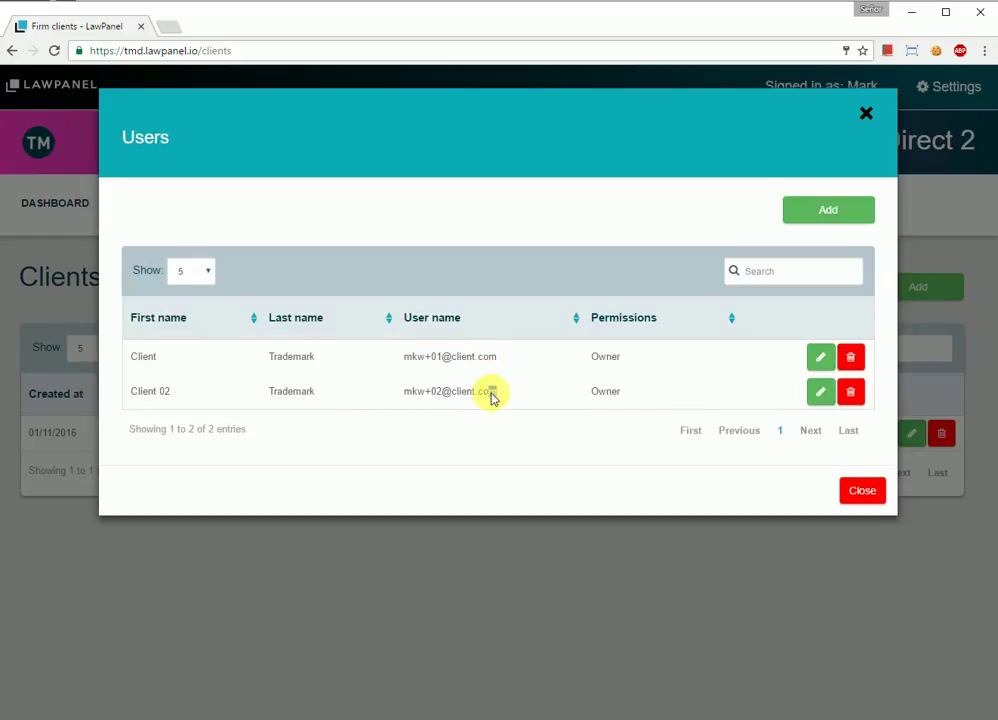
pyautogui.moveTo(491, 396); pyautogui.dragTo(401, 394)
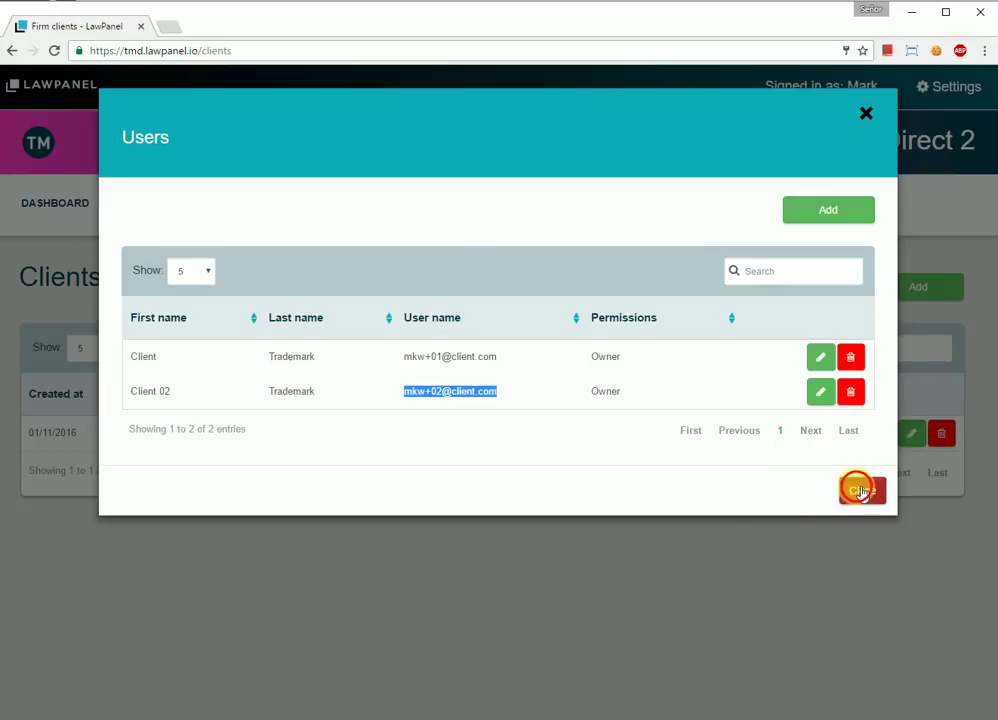
pyautogui.click(860, 491)
pyautogui.click(165, 210)
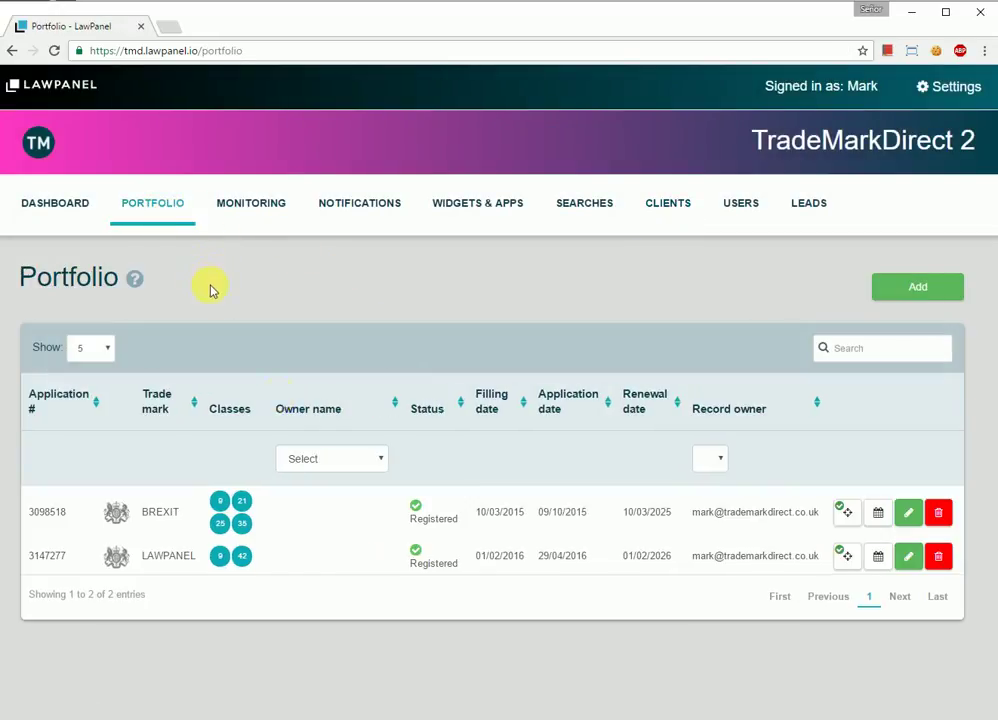
# Step: Set BREXIT's firm client to MKW Associates and save the trademark
pyautogui.click(910, 516)
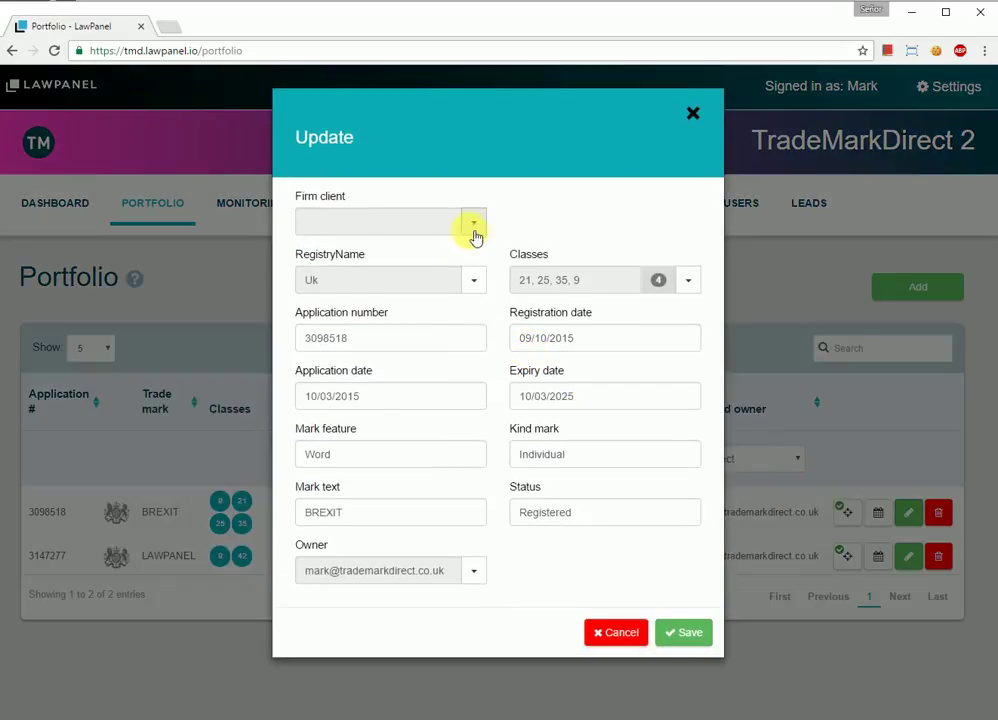
pyautogui.click(473, 222)
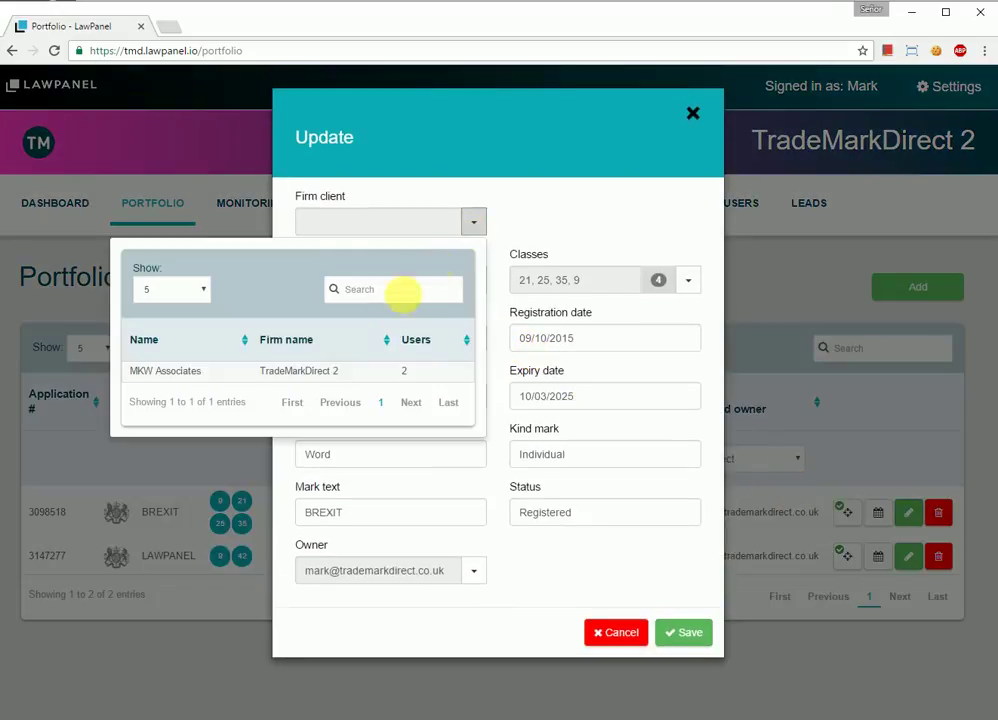
pyautogui.click(248, 378)
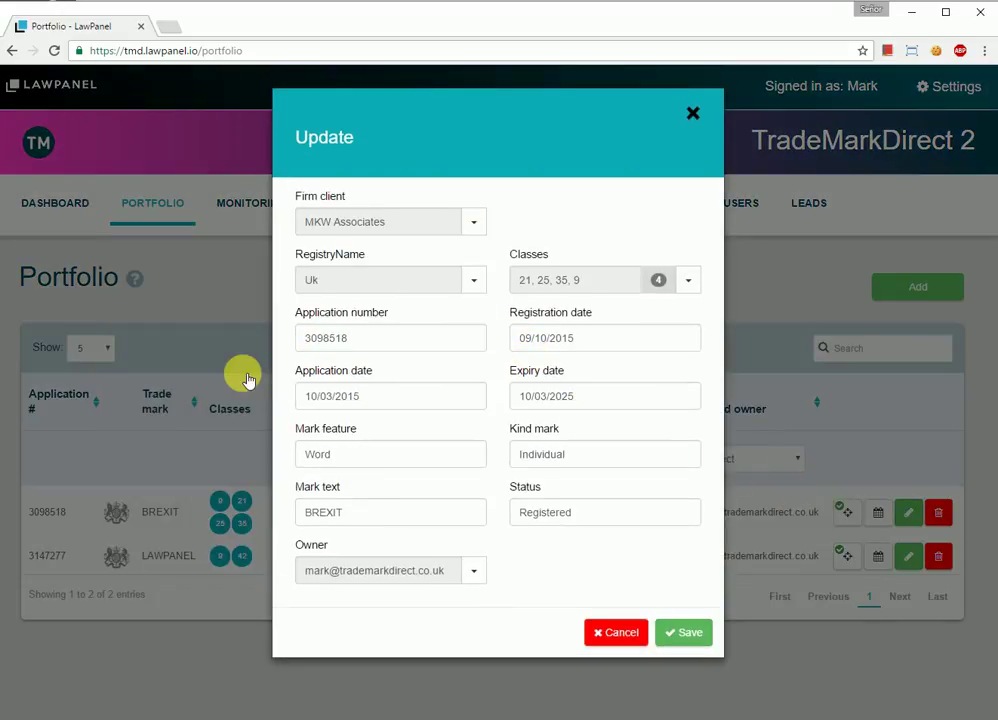
pyautogui.click(688, 632)
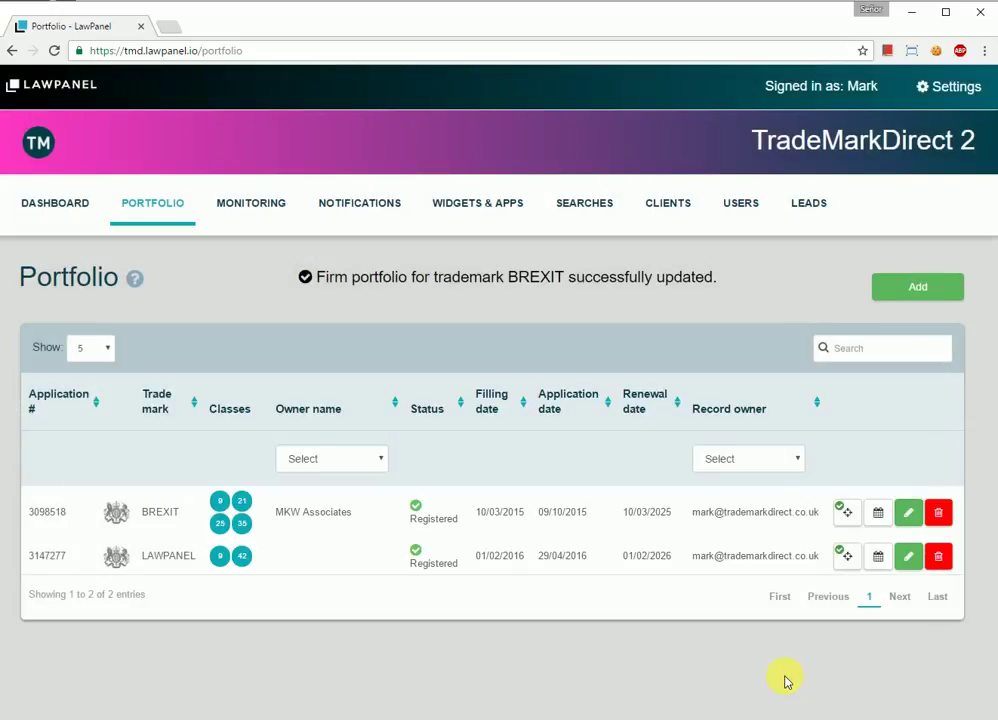
# Step: Log out of the firm account and log in with the new client user's e-mail
pyautogui.click(950, 86)
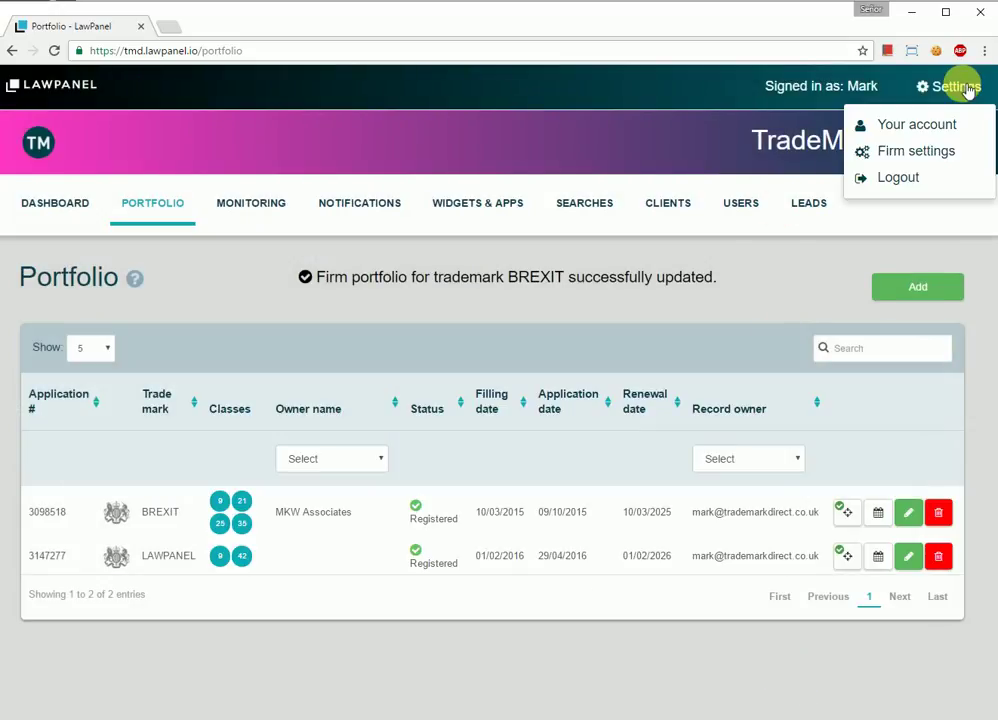
pyautogui.click(913, 178)
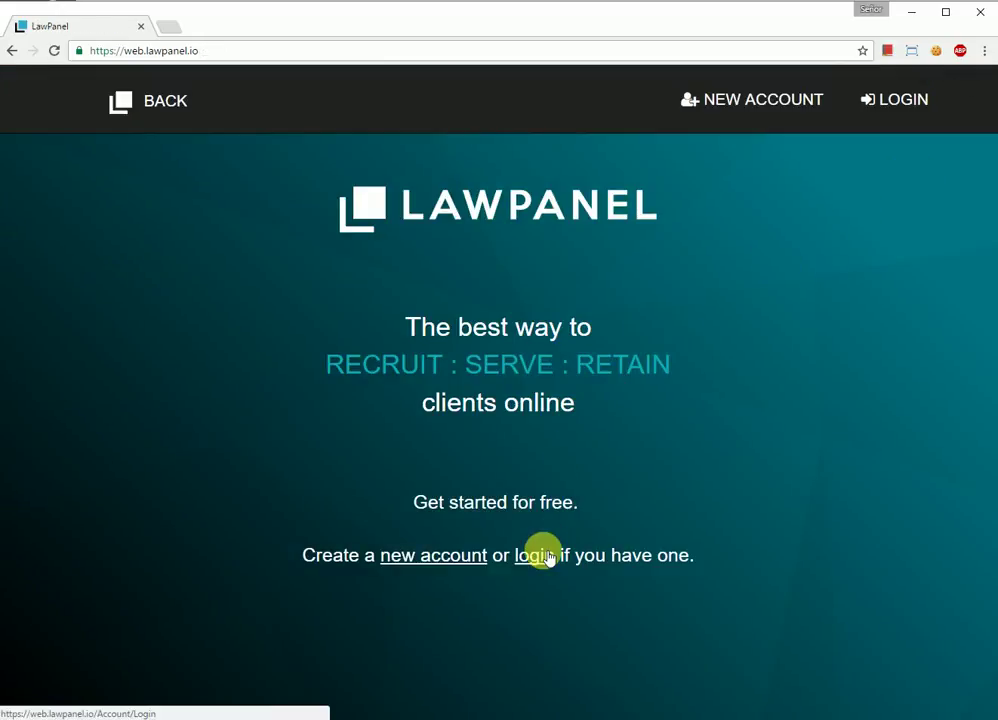
pyautogui.click(537, 555)
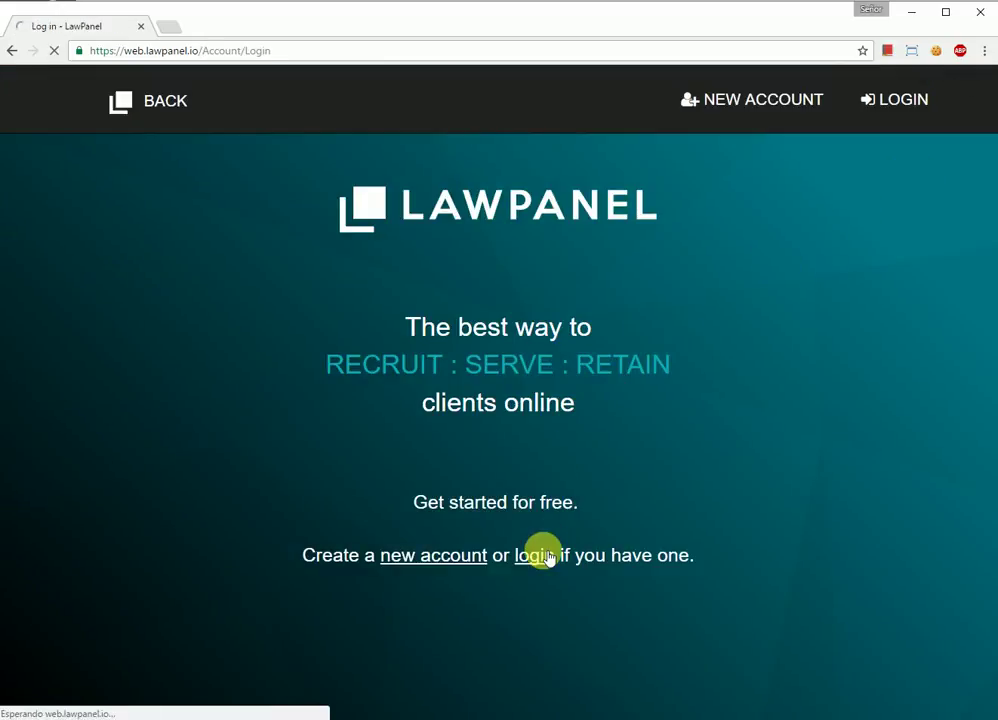
pyautogui.moveTo(575, 440); pyautogui.dragTo(274, 408)
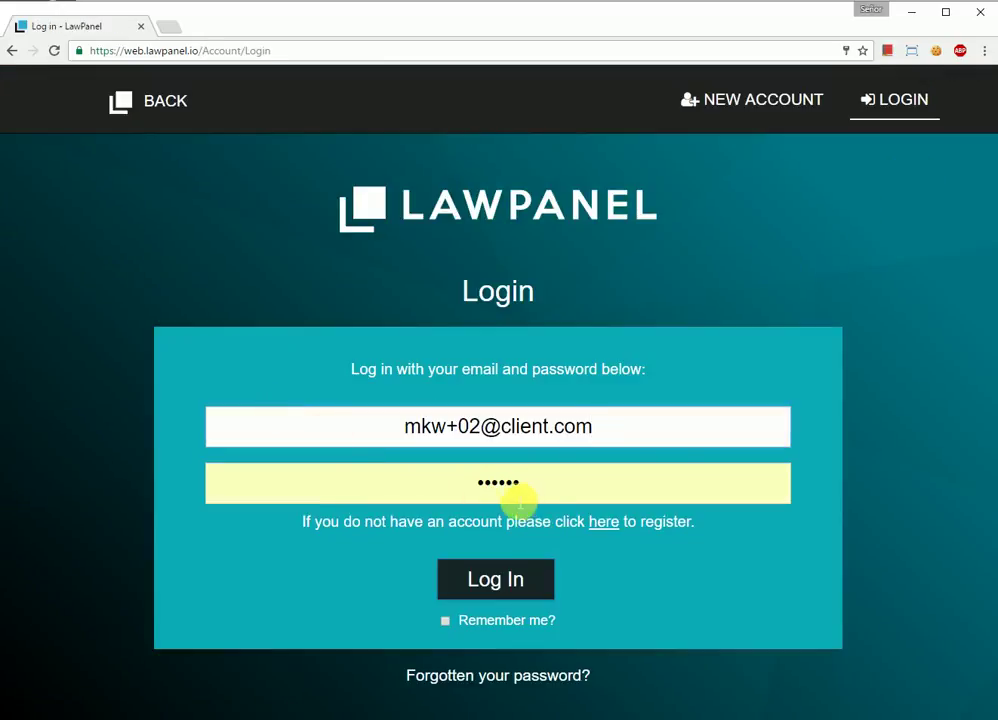
pyautogui.click(505, 580)
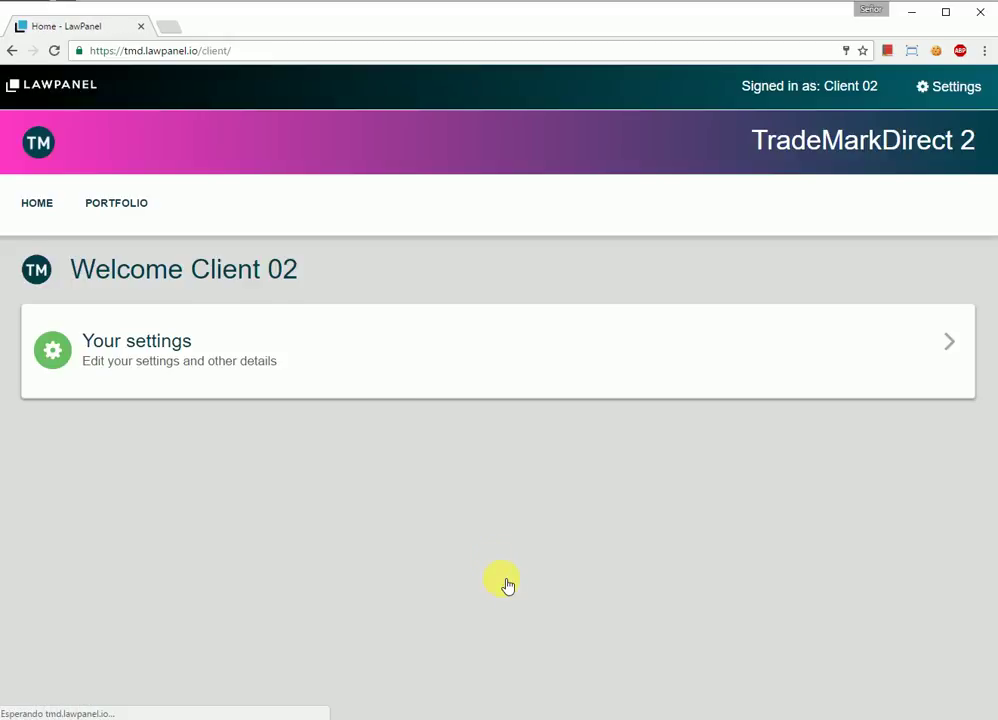
# Step: Check the client portfolio showing BREXIT, then sign out of the client account
pyautogui.click(129, 210)
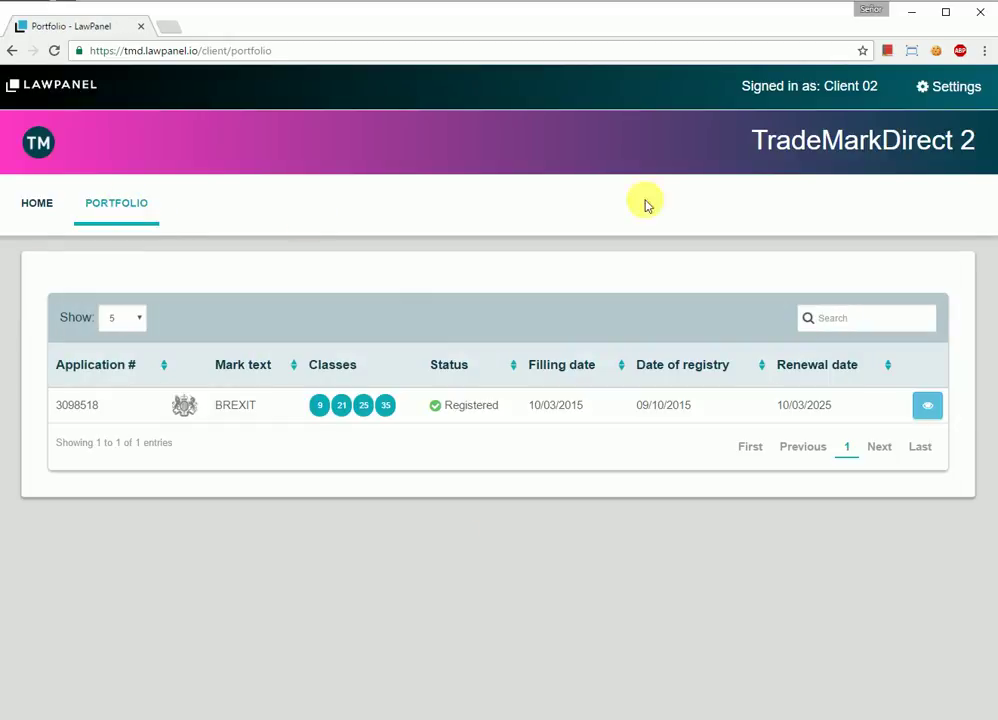
pyautogui.click(955, 89)
pyautogui.click(906, 160)
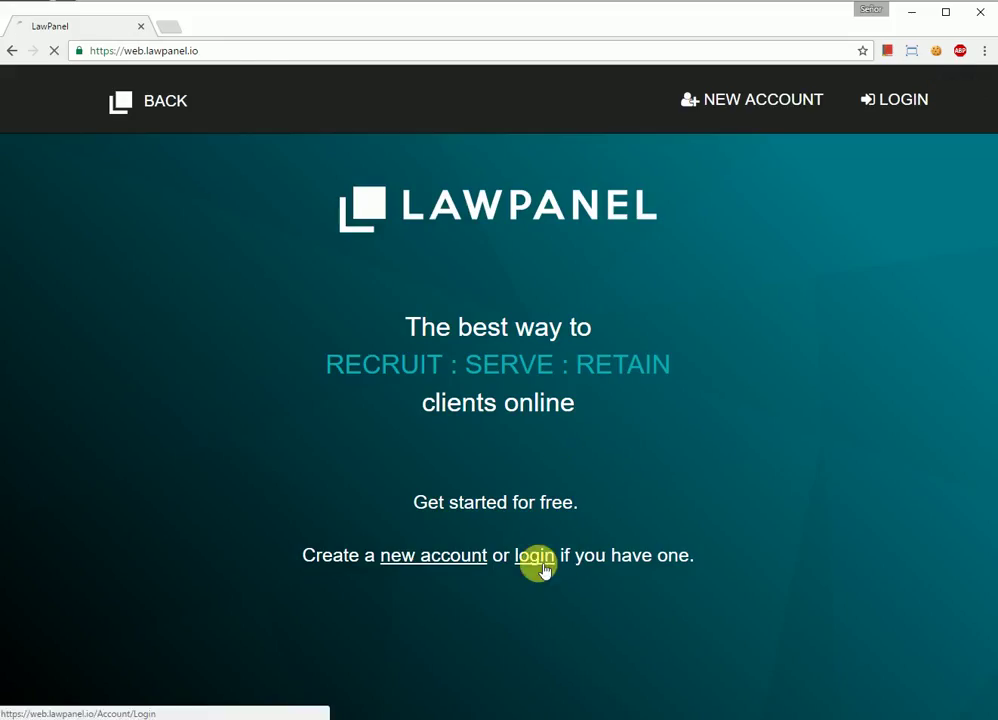
# Step: Sign back in to the firm account using the saved login
pyautogui.click(544, 570)
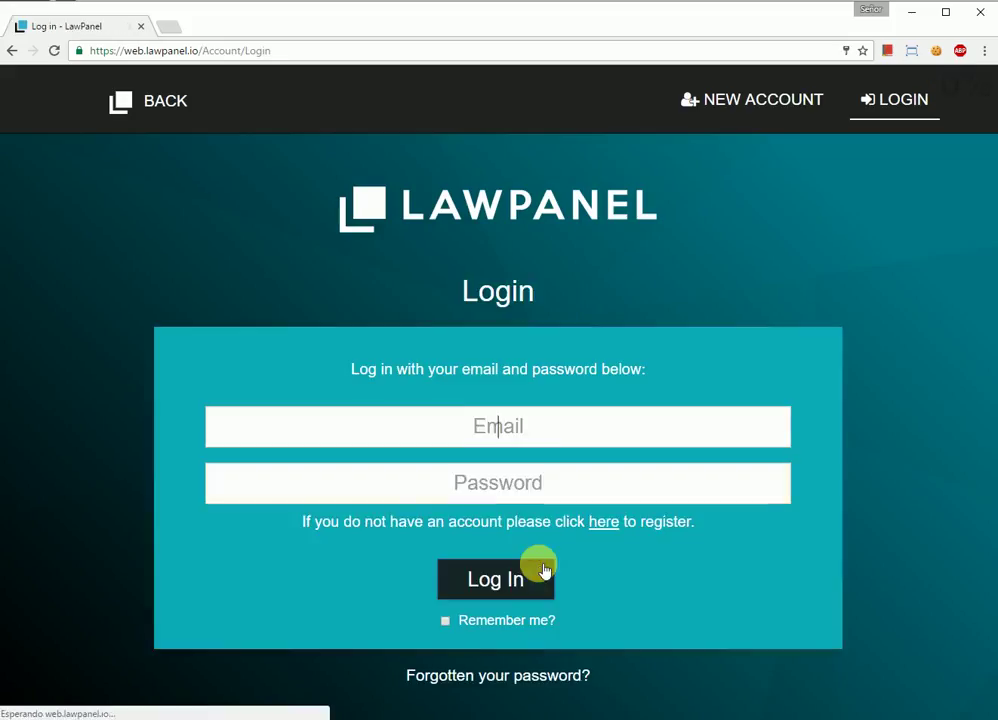
pyautogui.click(424, 428)
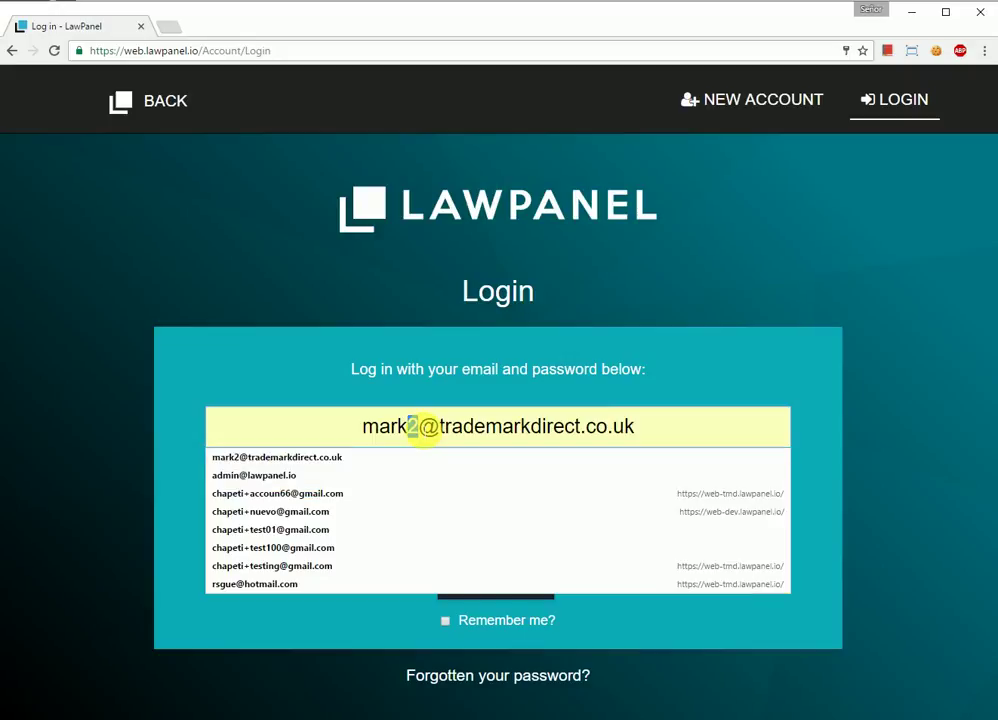
pyautogui.press('Return')
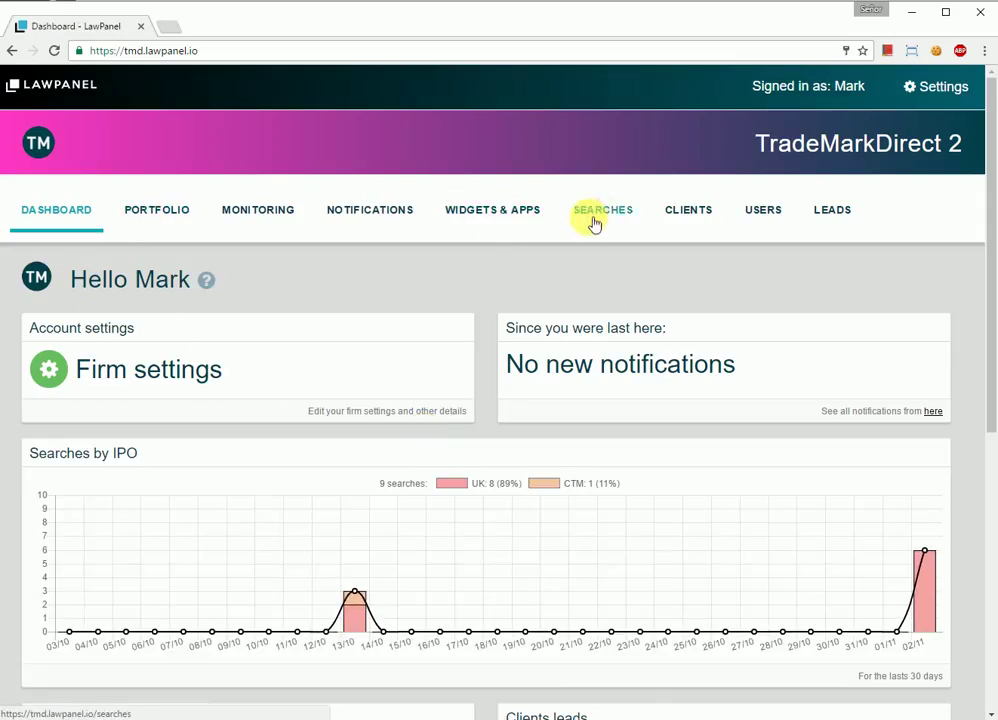
# Step: Delete both users of client MKW Associates, leaving it with 0 users
pyautogui.click(676, 216)
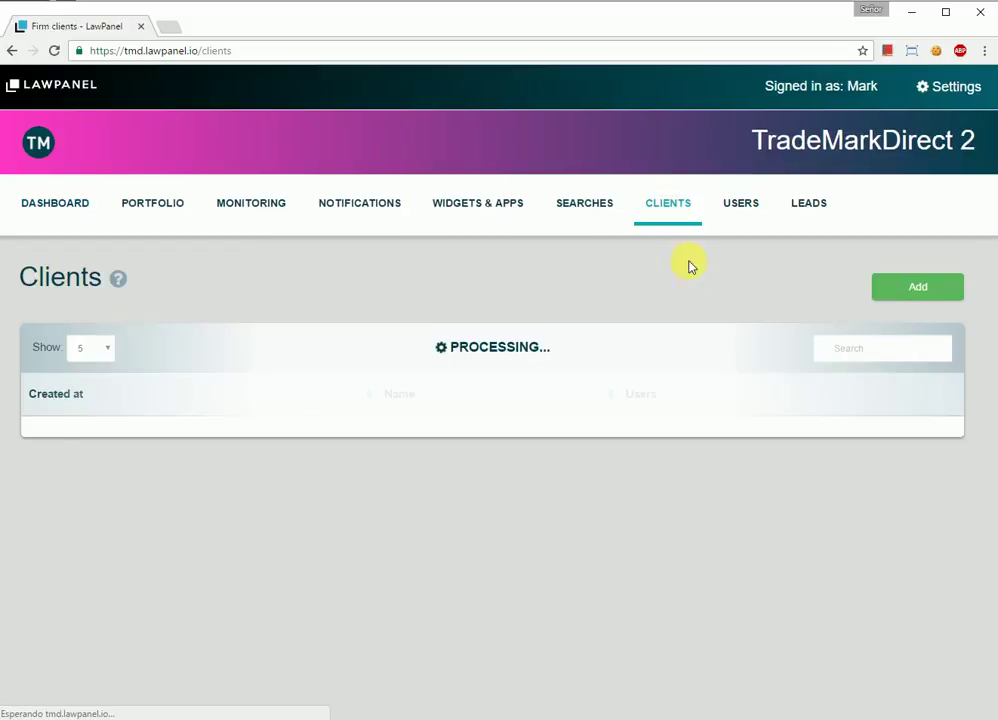
pyautogui.click(848, 435)
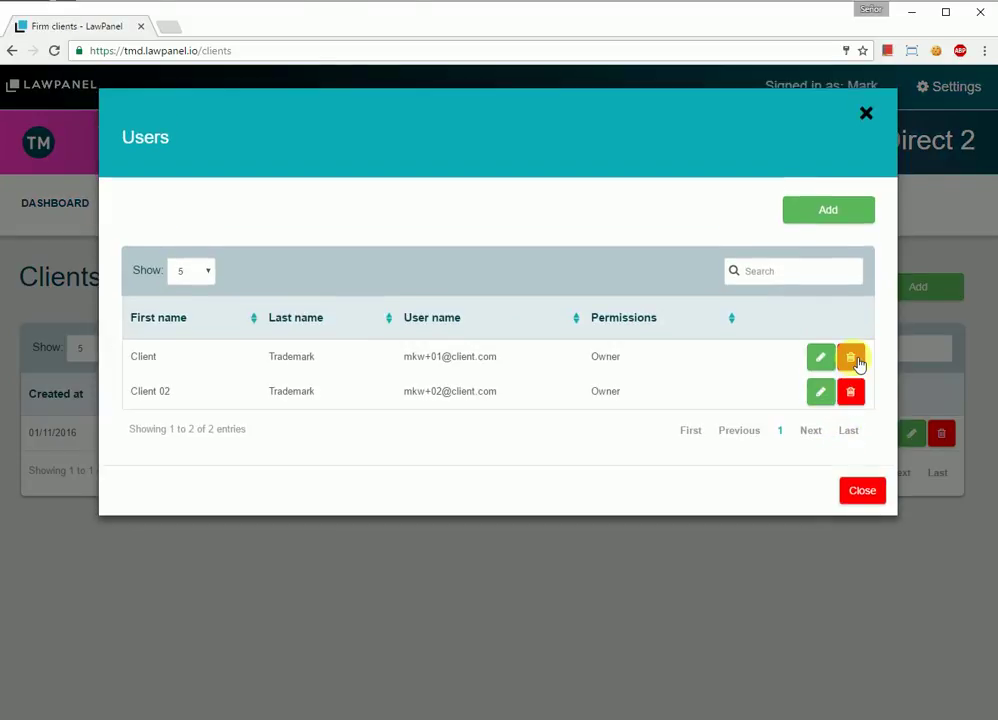
pyautogui.click(852, 393)
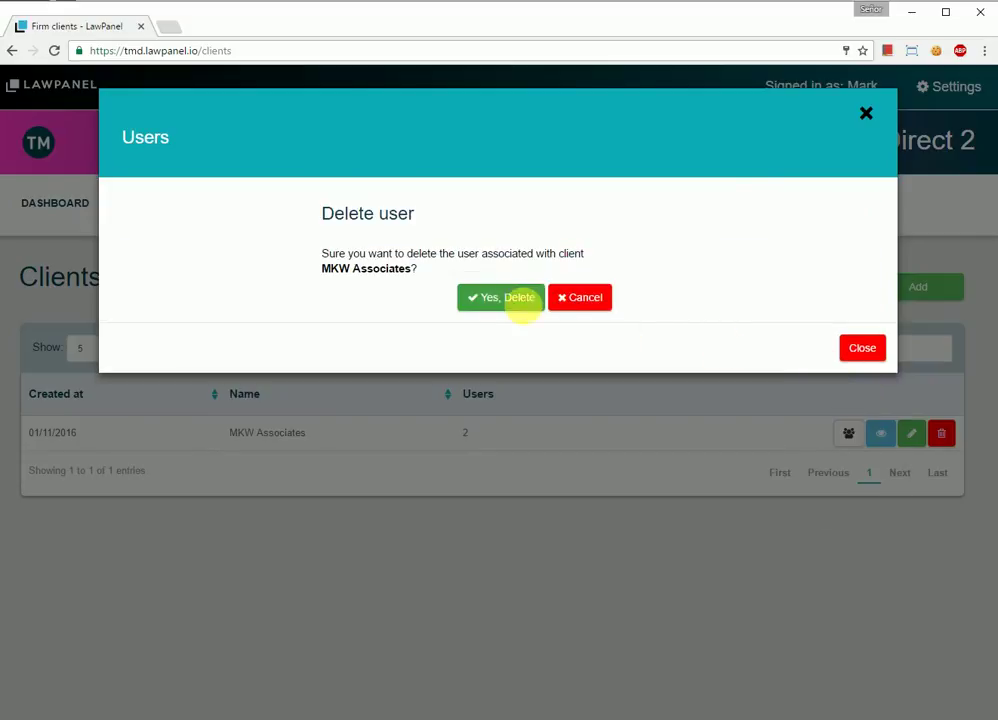
pyautogui.click(515, 300)
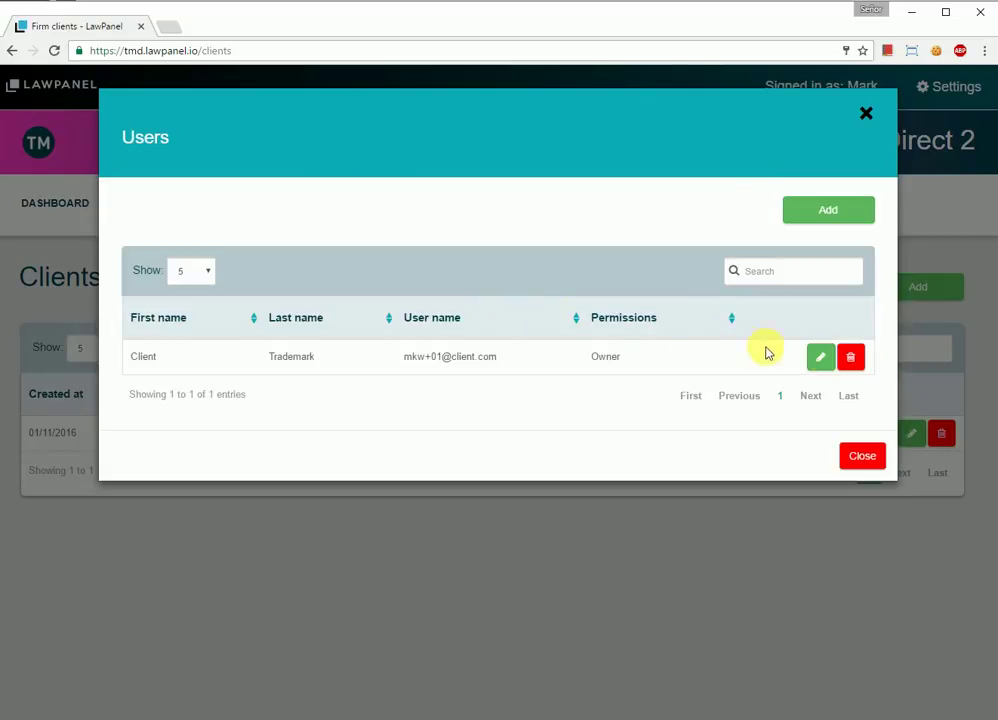
pyautogui.click(852, 359)
pyautogui.click(478, 298)
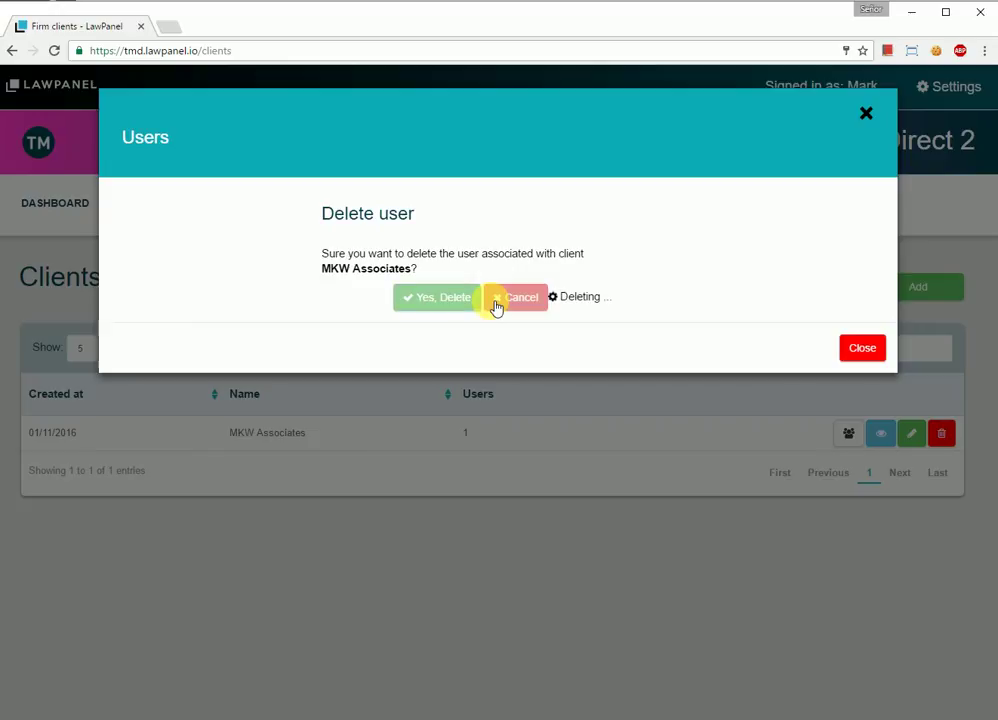
pyautogui.click(880, 446)
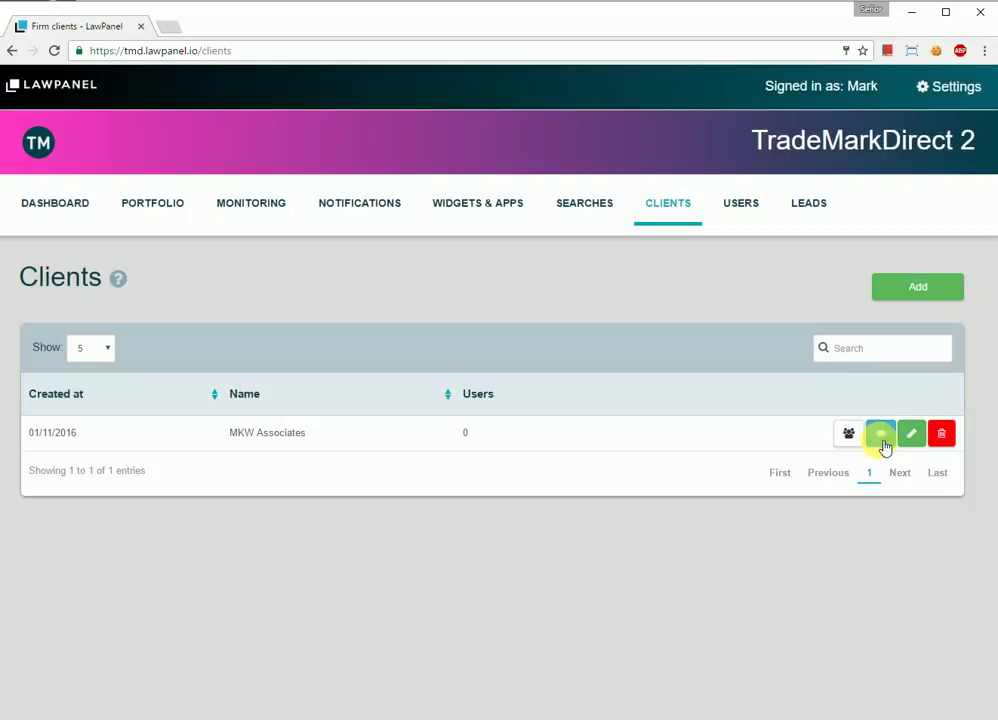
# Step: Rename client MKW Associates to 'MKW Associates Testing' and save
pyautogui.click(880, 438)
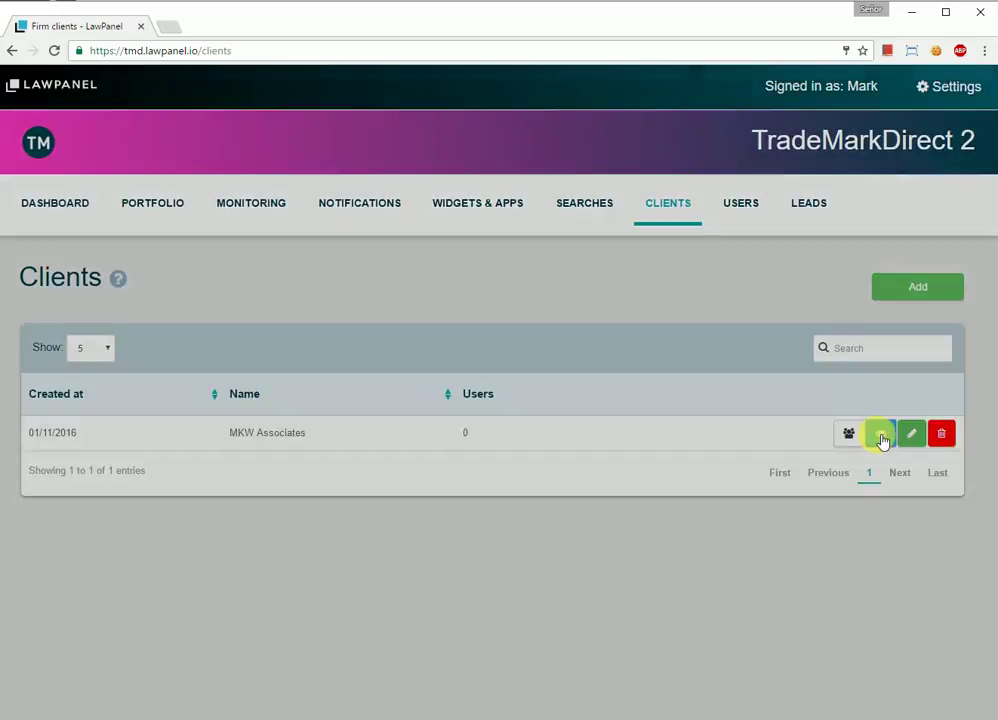
pyautogui.click(705, 287)
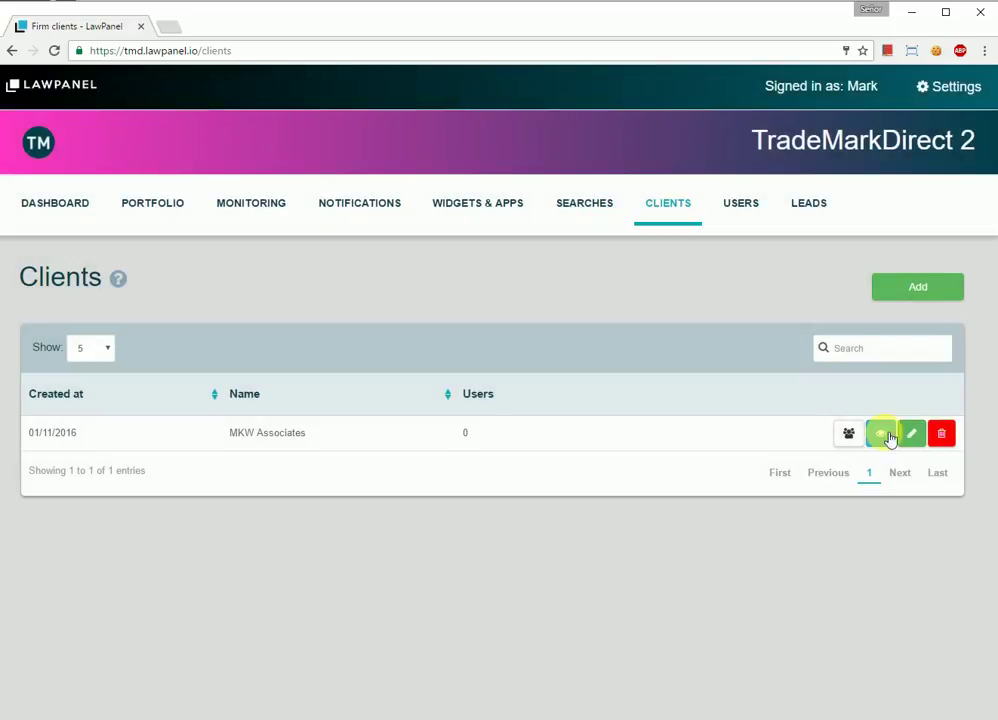
pyautogui.click(920, 440)
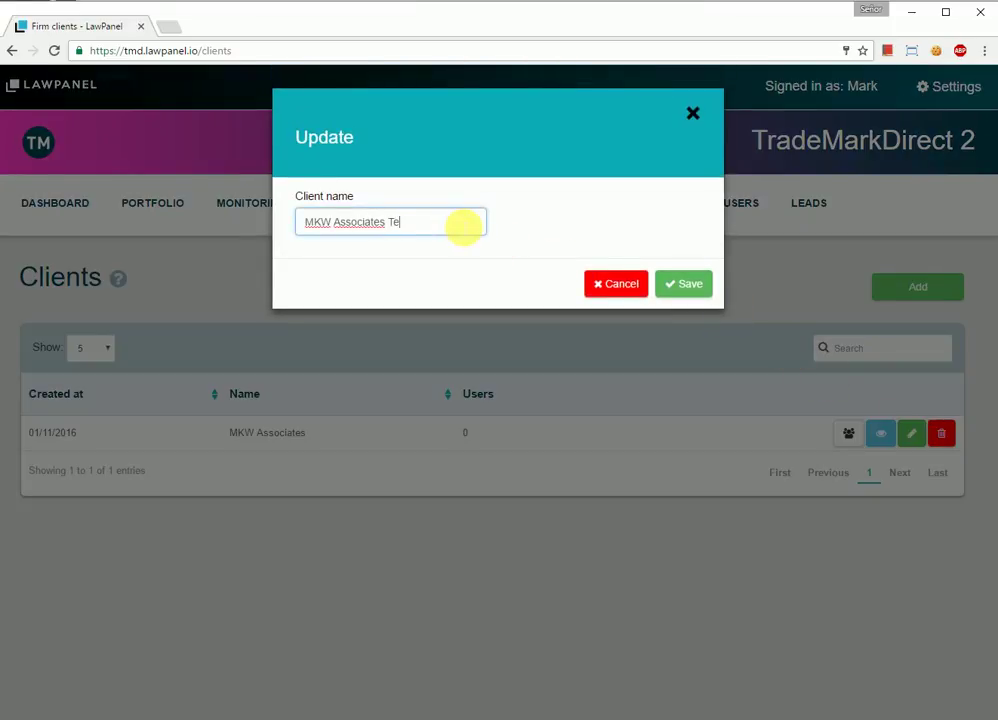
pyautogui.click(684, 284)
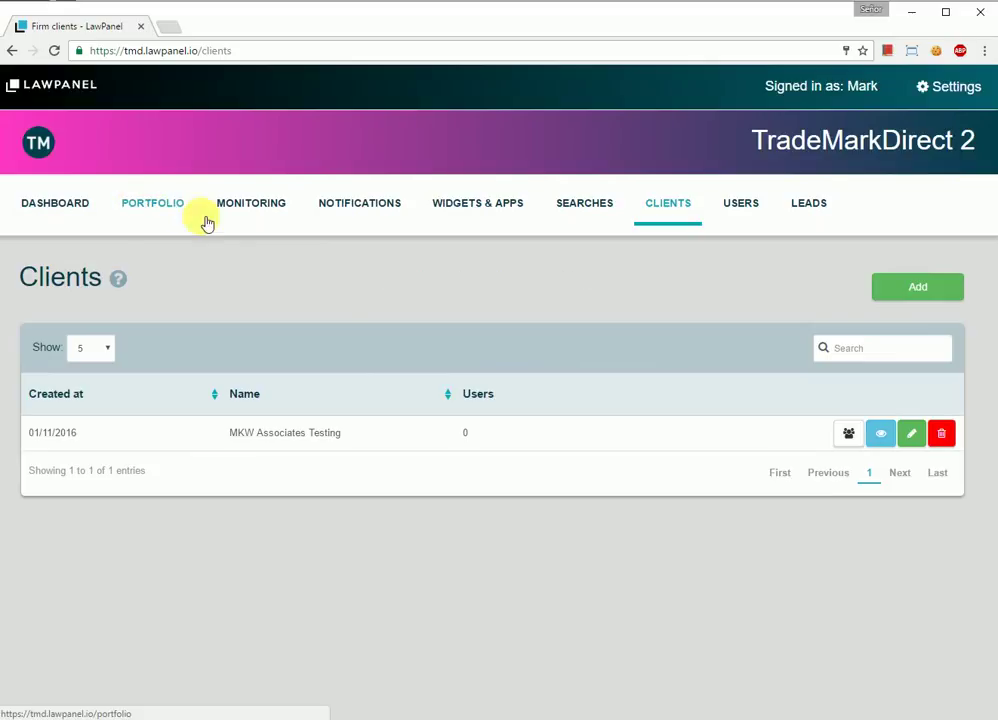
# Step: Add a client named 'Google Inc.', then delete it again
pyautogui.click(928, 299)
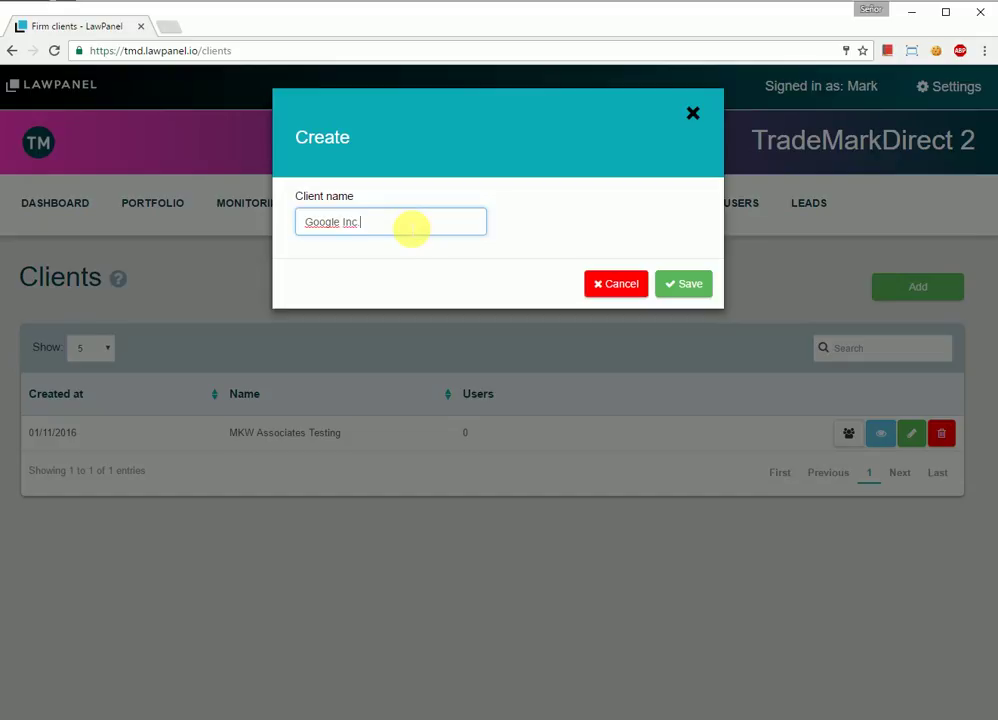
pyautogui.click(683, 287)
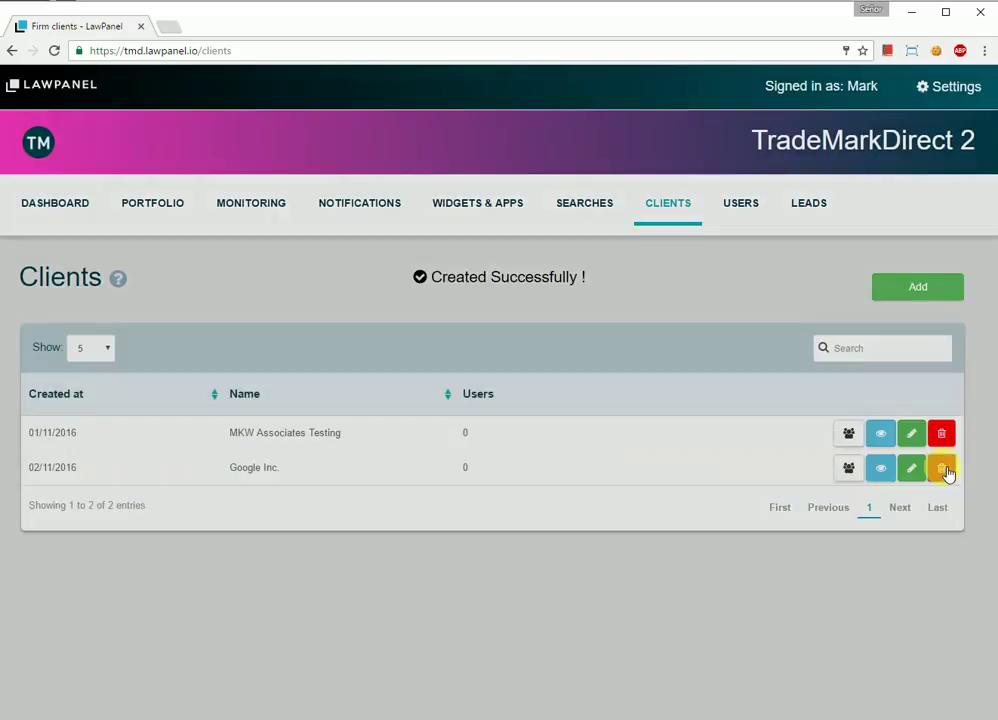
pyautogui.click(944, 470)
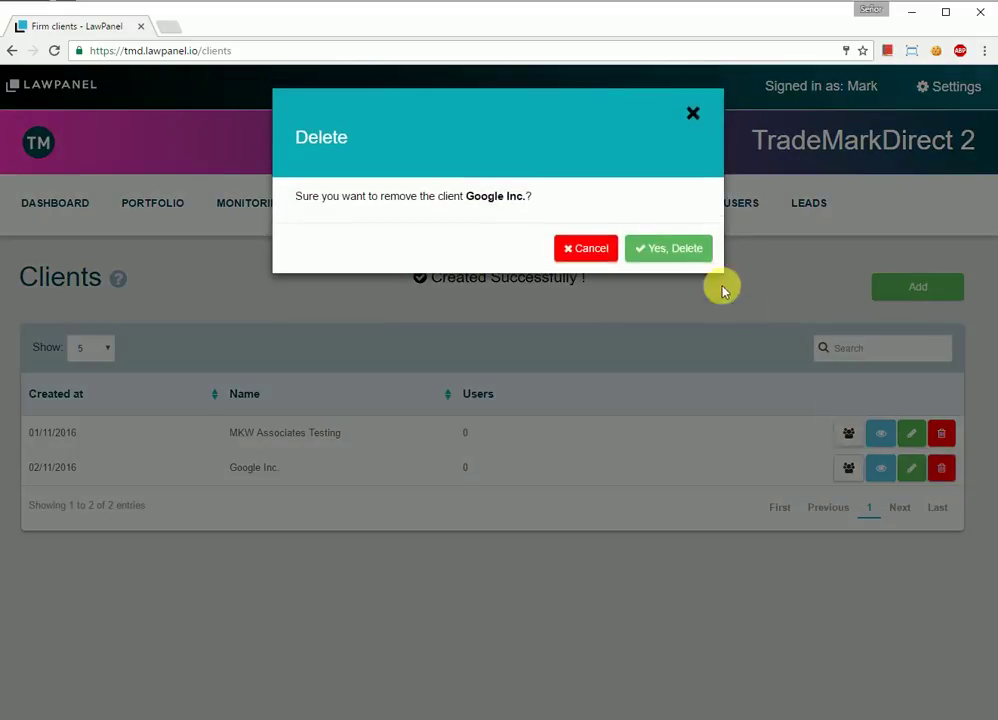
pyautogui.click(688, 249)
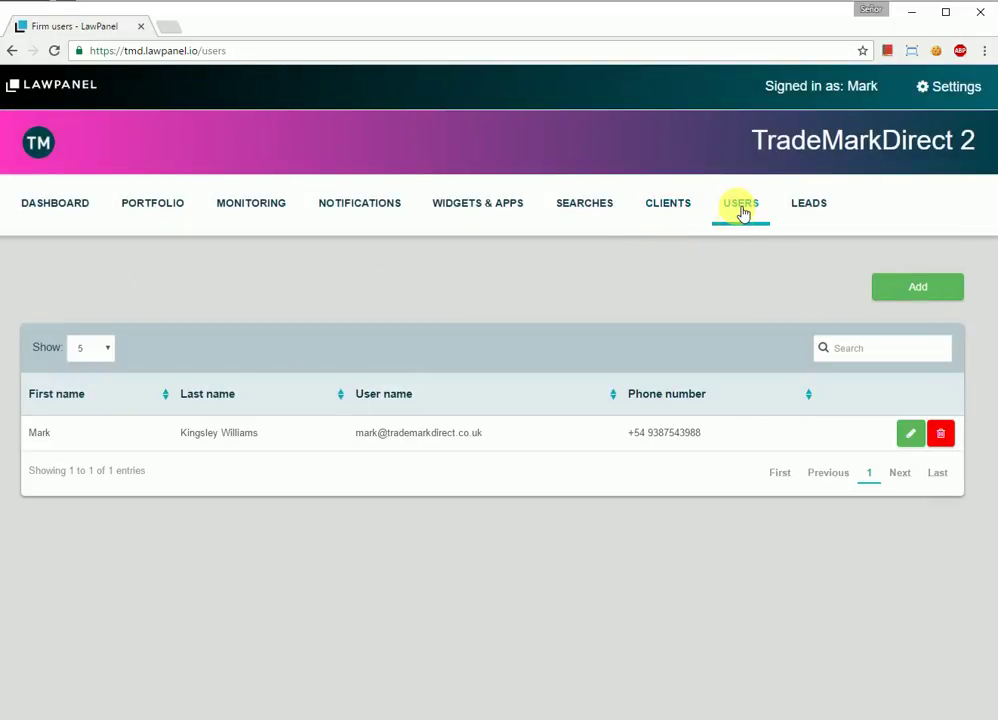
# Step: Add a new firm user, entering first name, last name and phone number
pyautogui.click(876, 285)
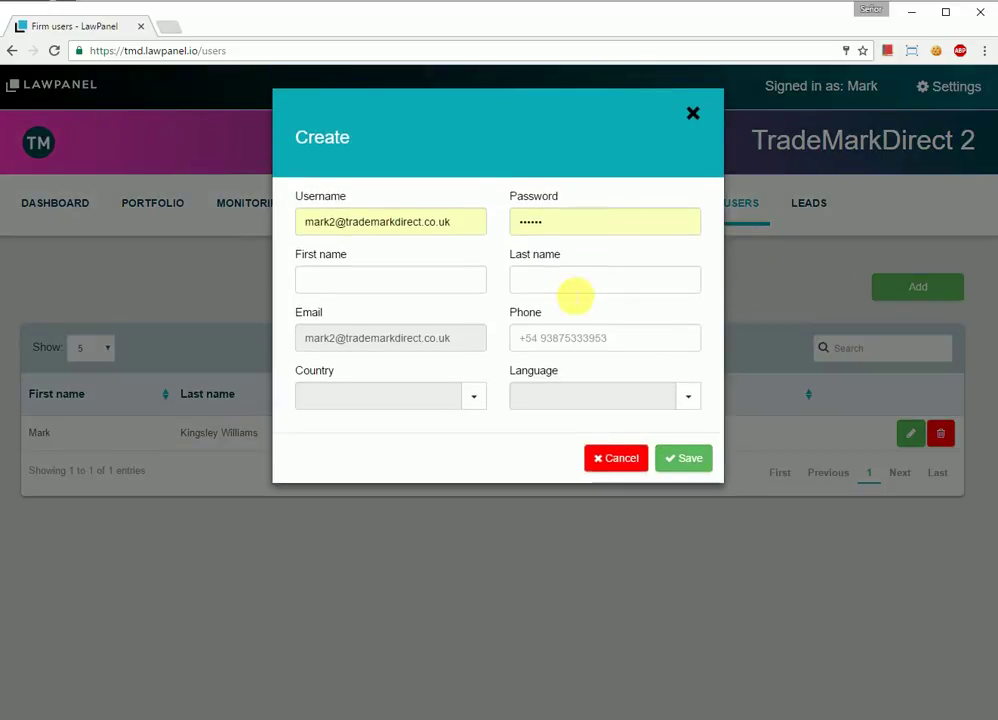
pyautogui.write('Mark 2')
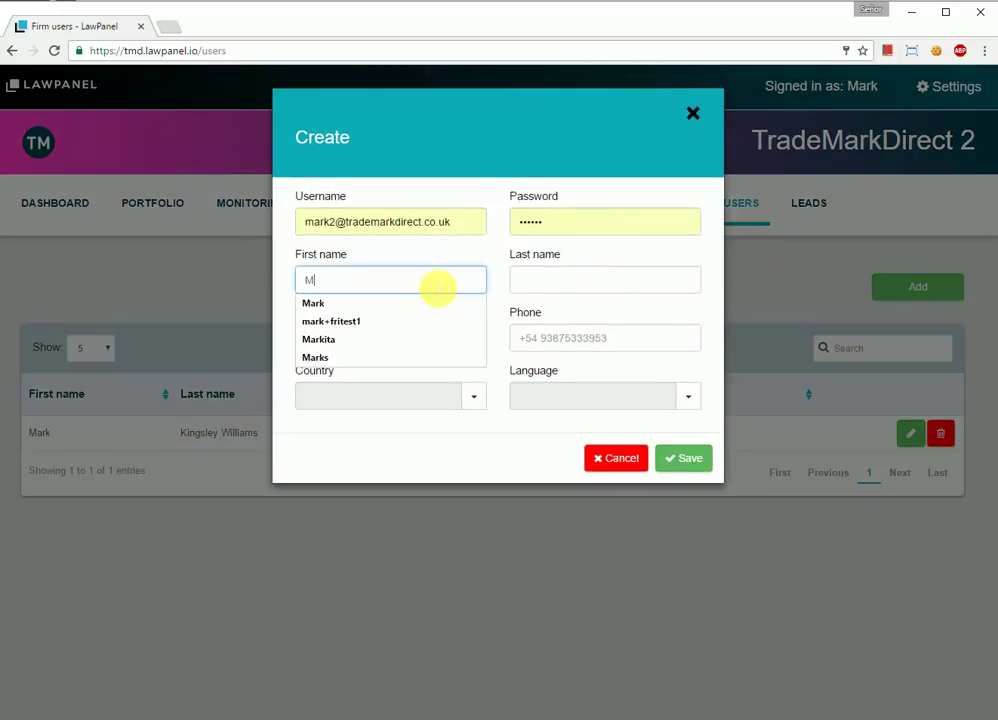
pyautogui.press('Tab')
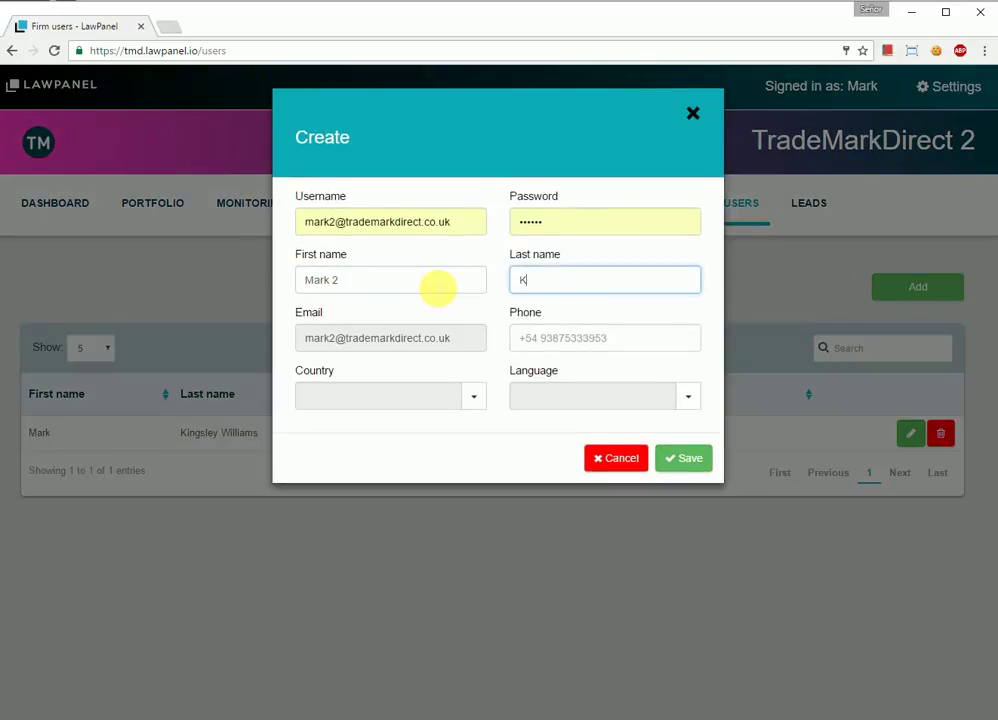
pyautogui.press('Down')
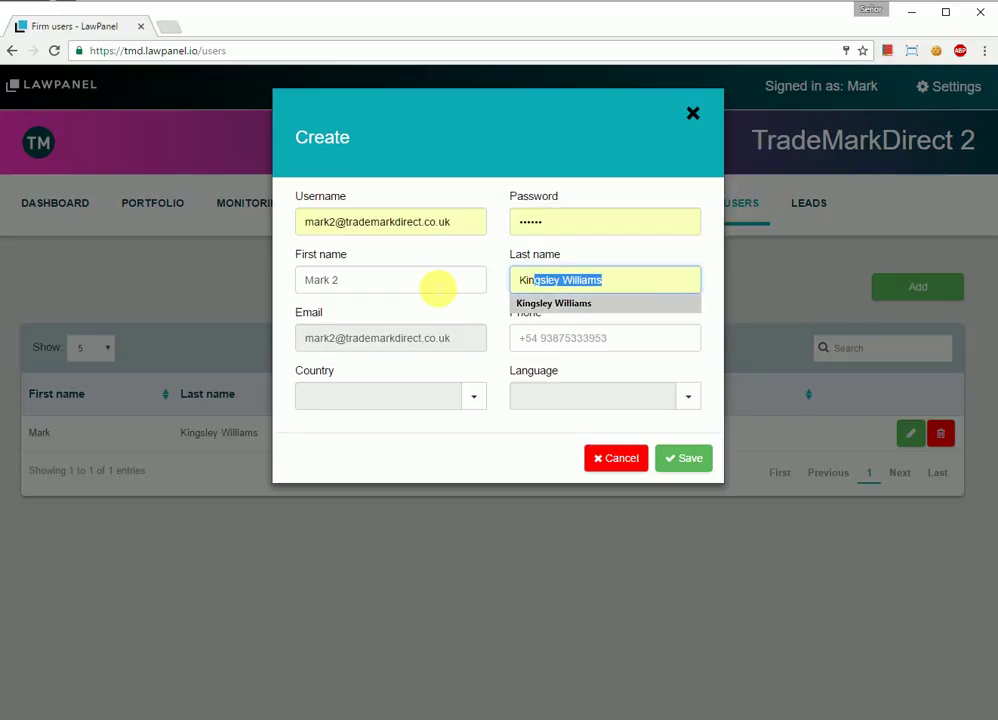
pyautogui.press('Tab')
pyautogui.press('Tab')
pyautogui.write('+')
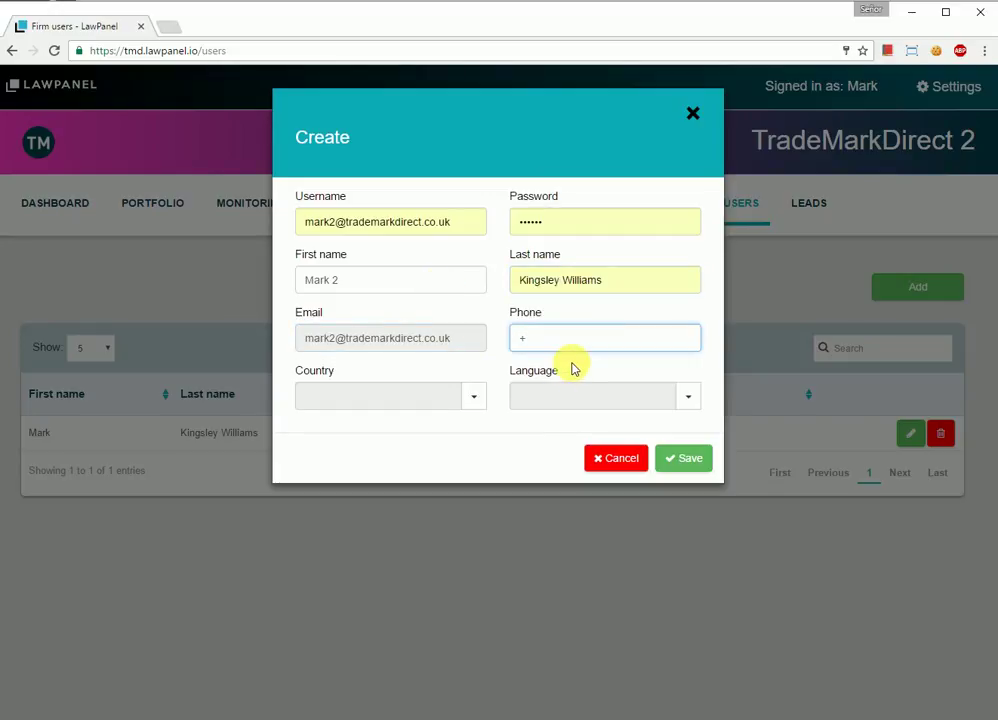
pyautogui.write('54')
pyautogui.press('Down')
pyautogui.press('Tab')
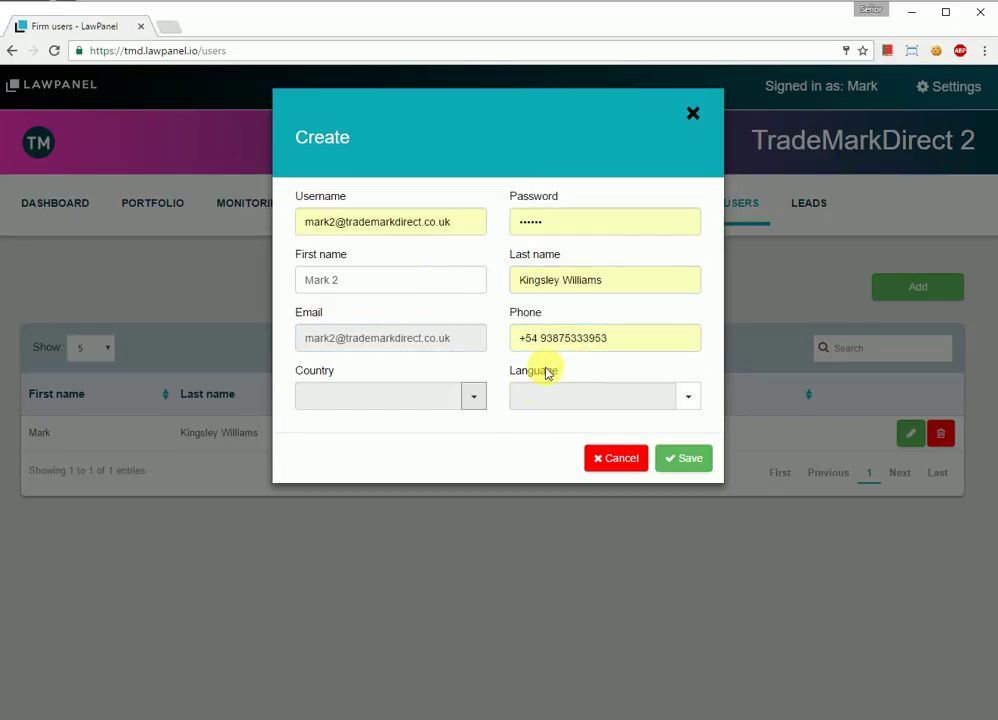
# Step: Set the new user's country to United Kingdom and language to English, and save
pyautogui.click(474, 397)
pyautogui.write('united')
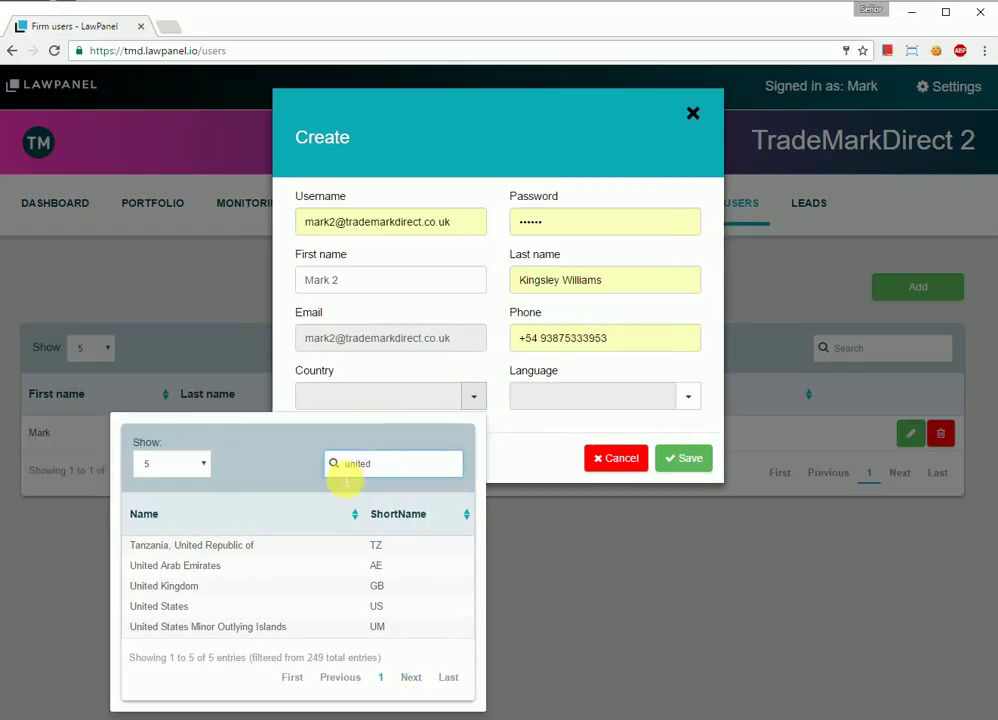
pyautogui.click(223, 586)
pyautogui.click(687, 397)
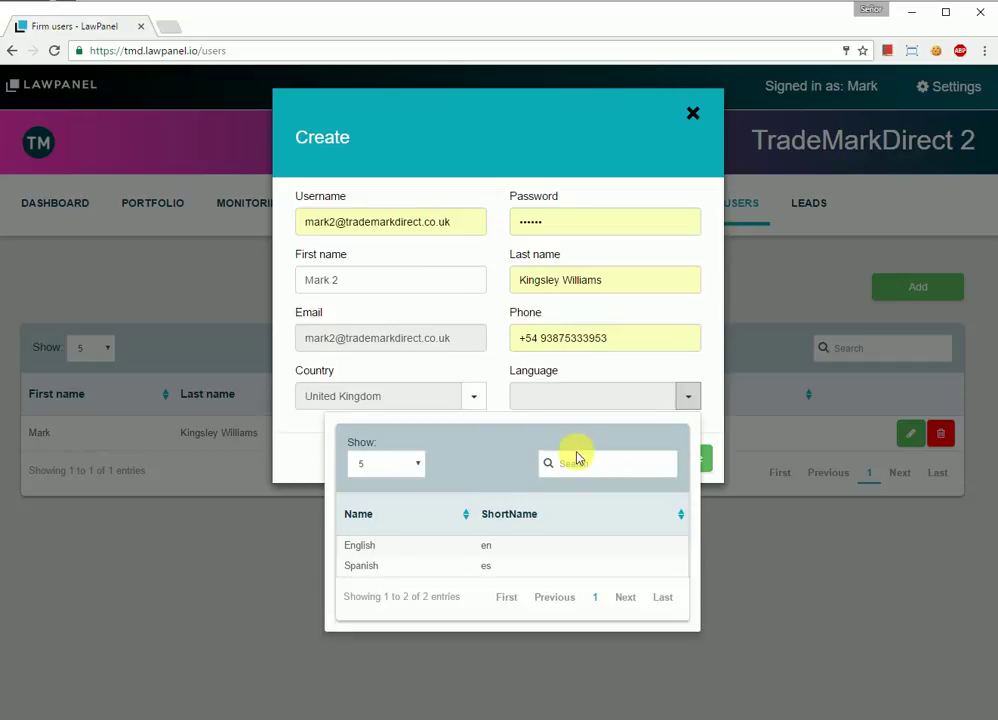
pyautogui.click(402, 552)
pyautogui.click(688, 474)
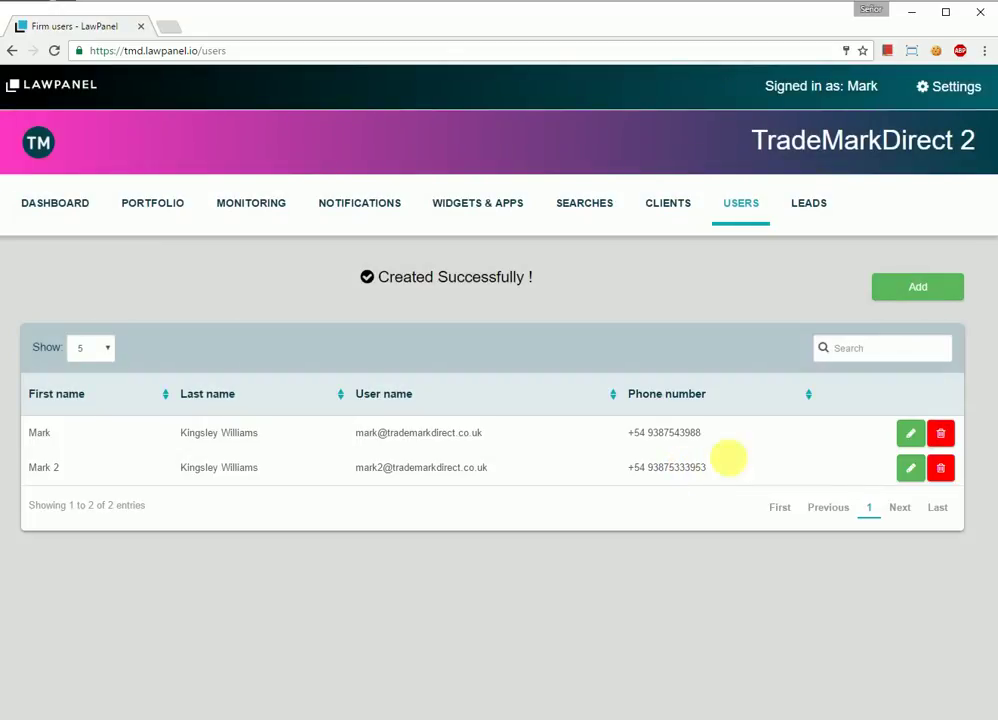
pyautogui.click(955, 88)
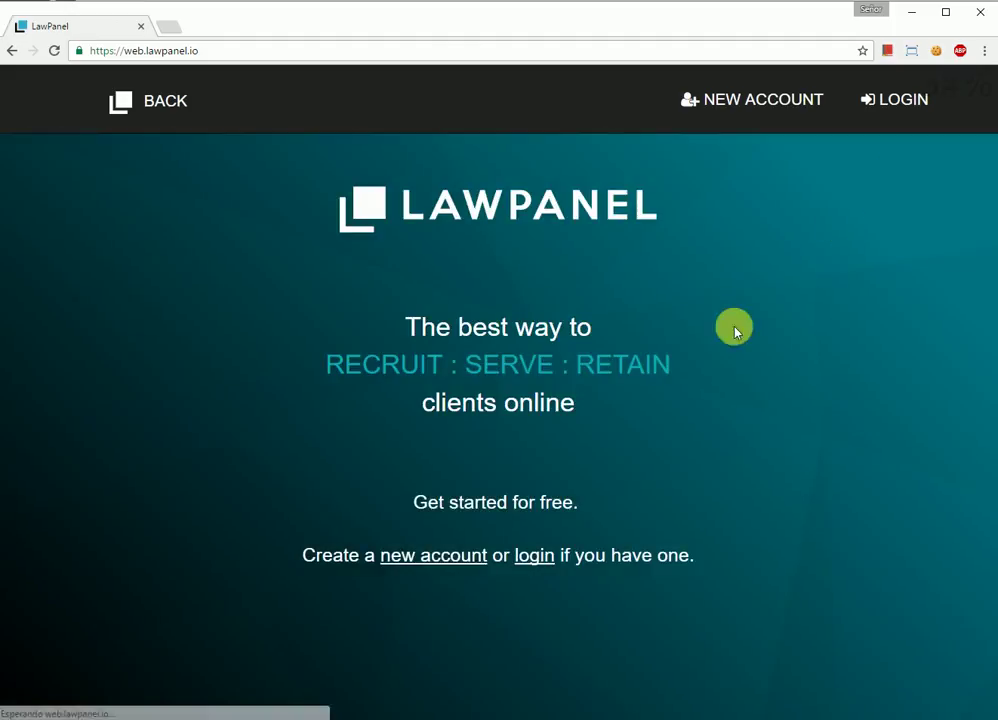
# Step: Log in with the saved credentials and delete BREXIT from the portfolio
pyautogui.click(539, 551)
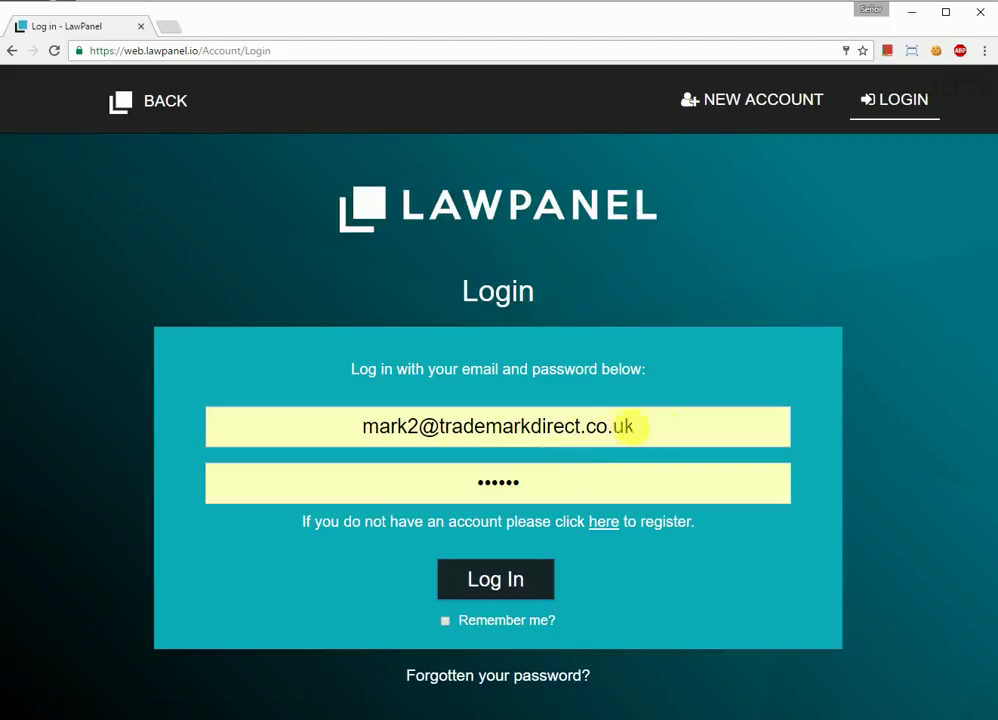
pyautogui.click(511, 595)
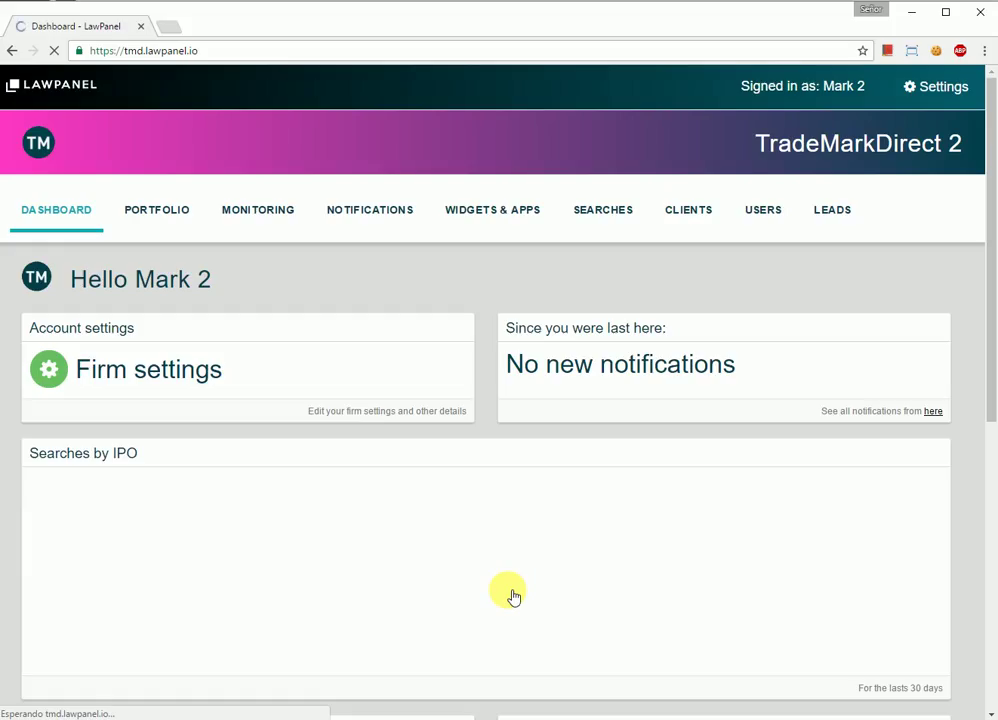
pyautogui.click(174, 206)
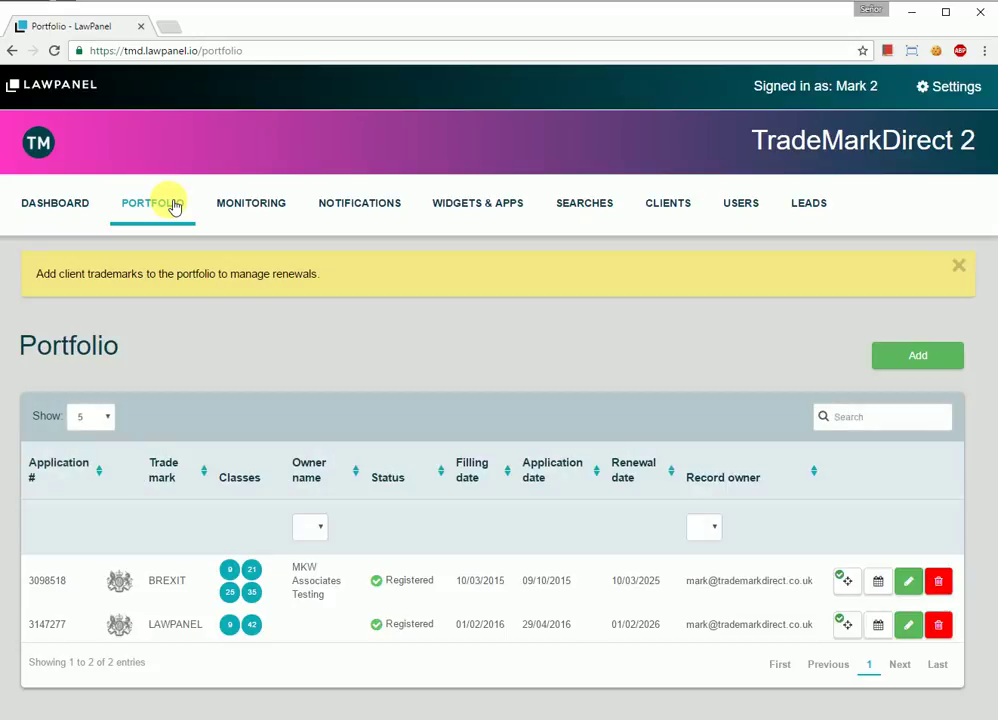
pyautogui.click(938, 581)
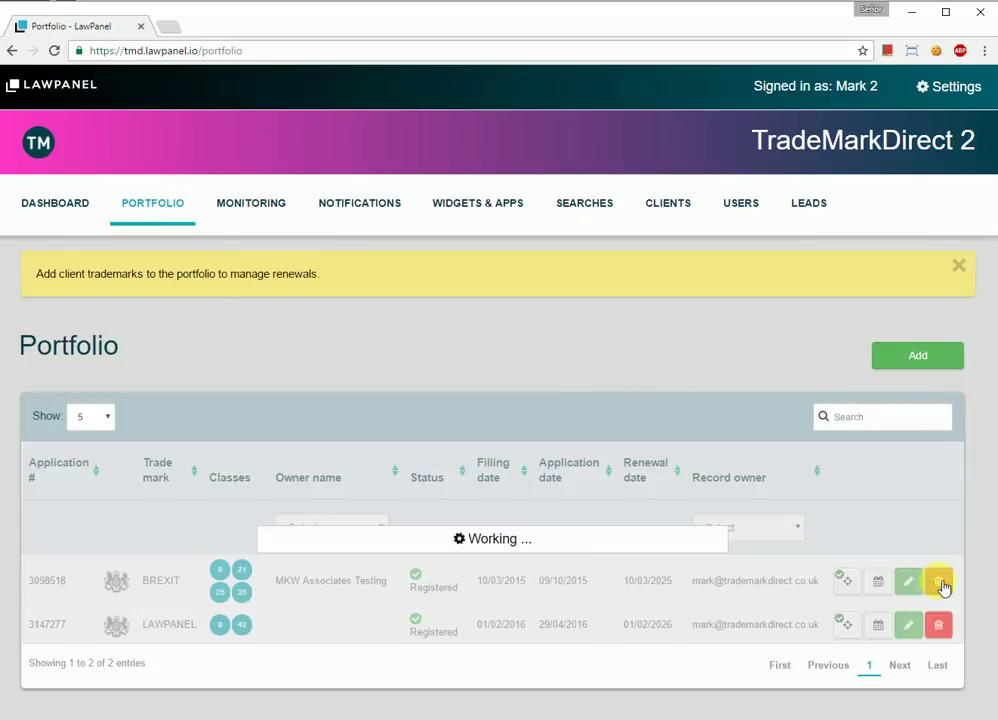
pyautogui.click(677, 250)
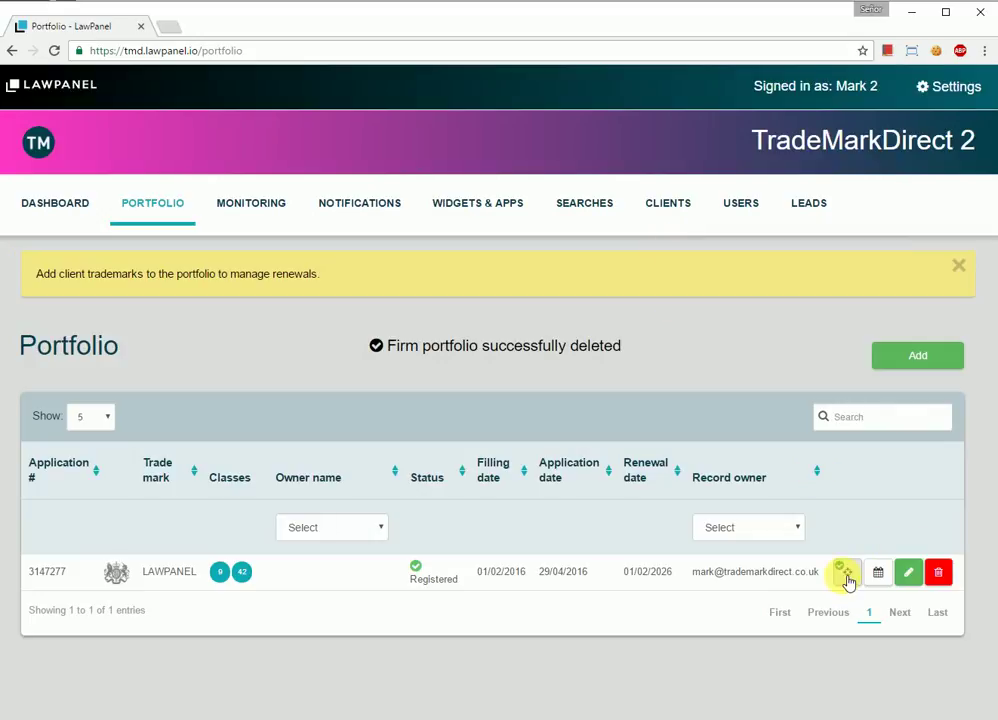
# Step: Confirm LAWPANEL's watching settings and cut its reminders down to the 90-day one
pyautogui.click(845, 574)
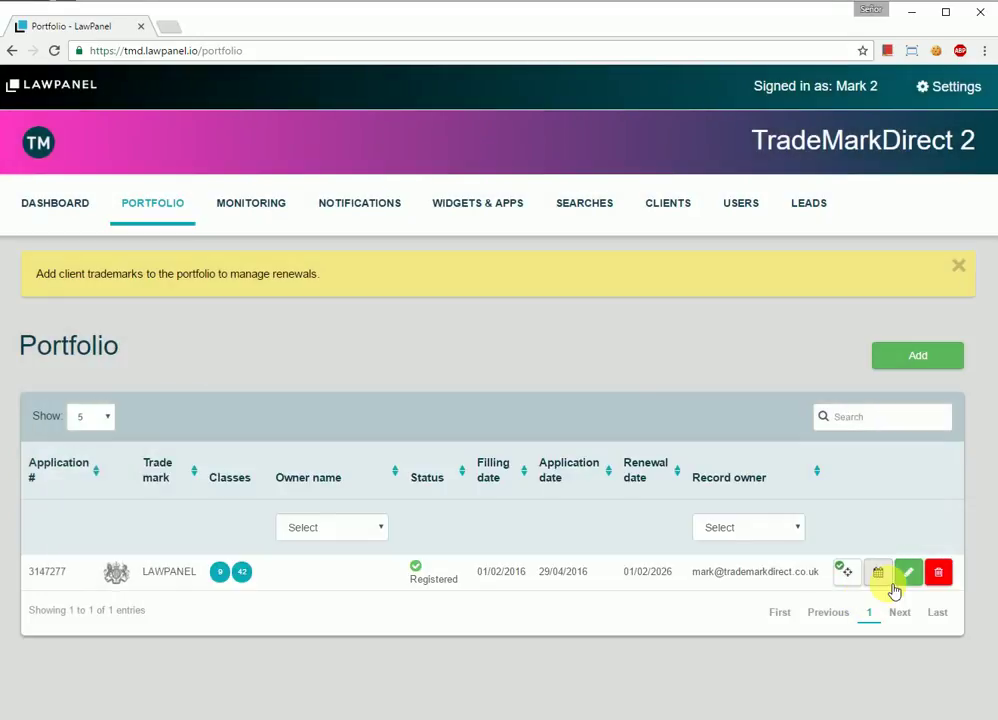
pyautogui.click(885, 578)
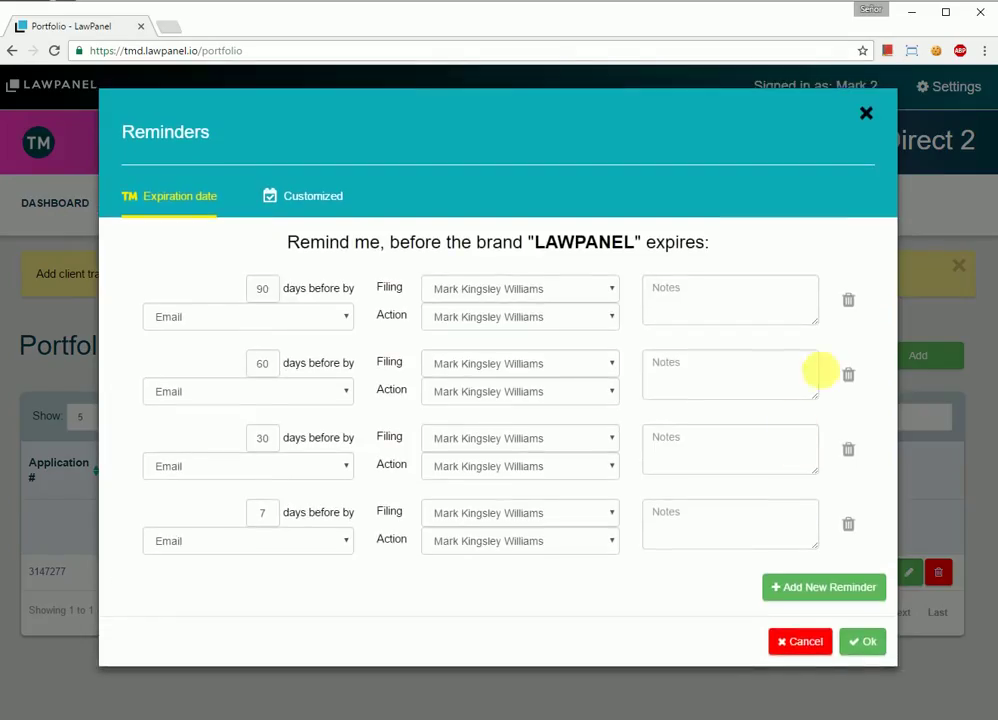
pyautogui.click(848, 377)
pyautogui.click(848, 377)
pyautogui.click(848, 377)
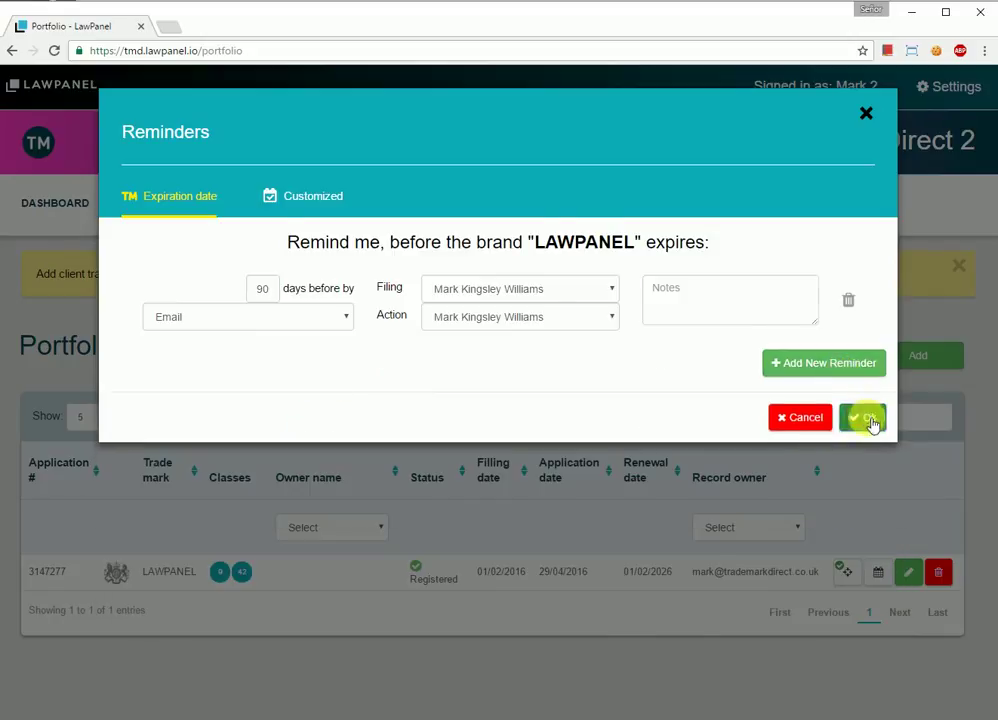
pyautogui.click(860, 417)
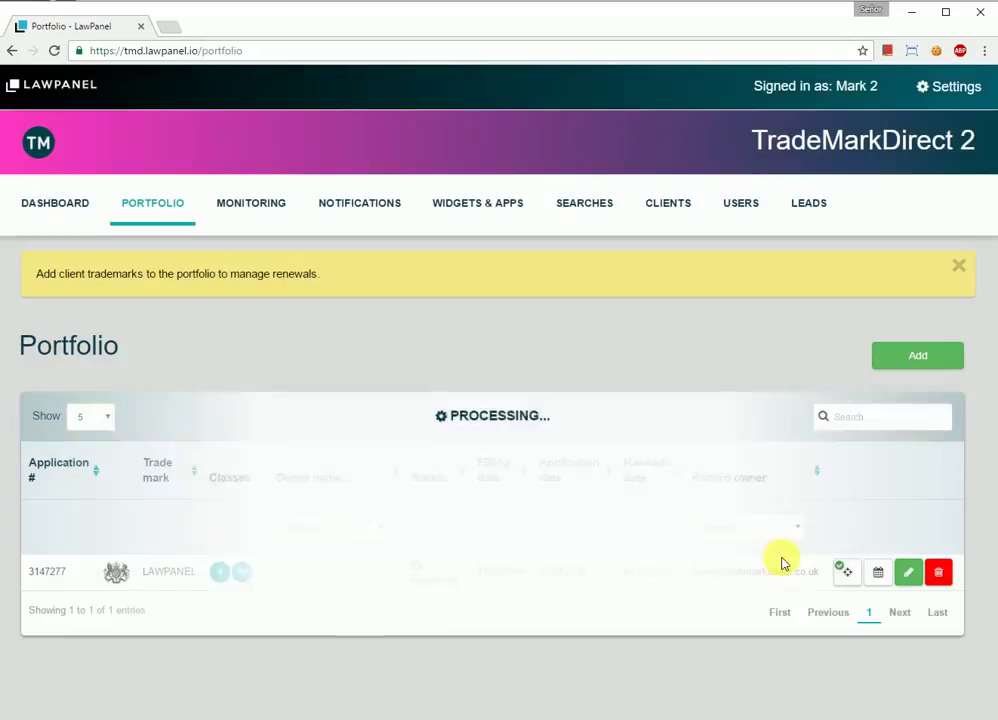
# Step: Delete LAWPANEL's remaining 90-day reminder and save with no reminders
pyautogui.click(878, 576)
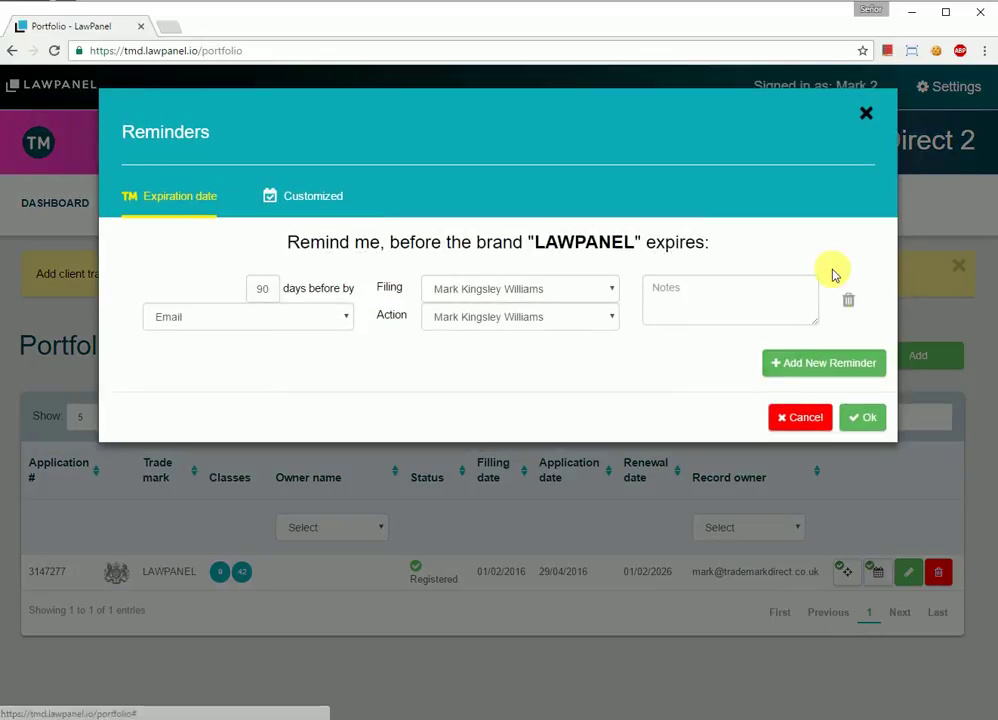
pyautogui.click(848, 300)
pyautogui.click(858, 343)
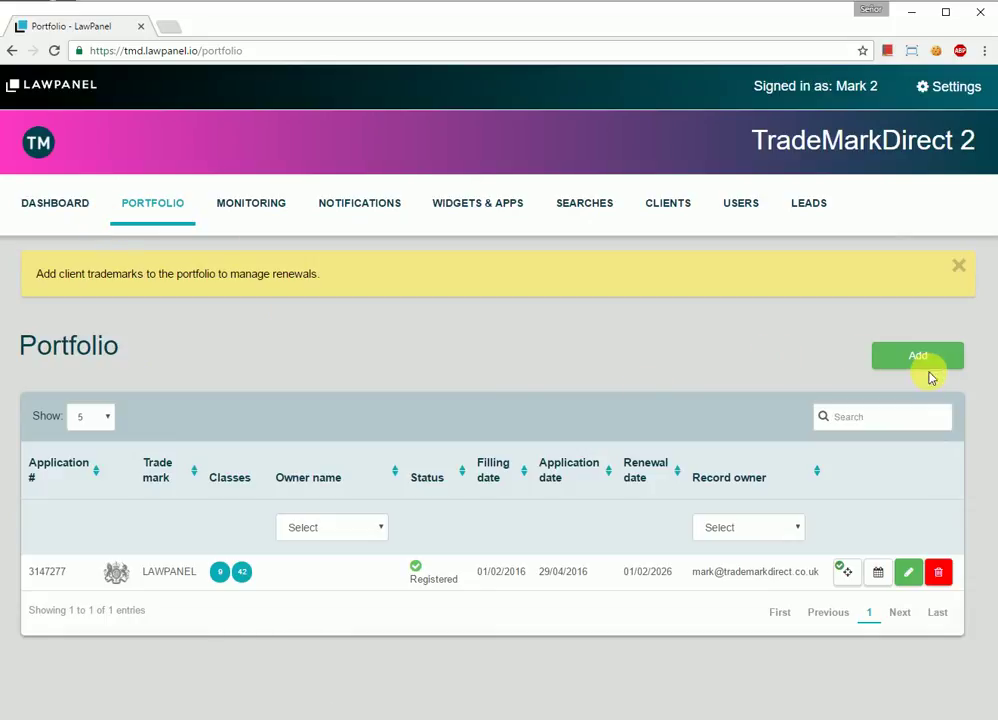
# Step: Search the registry for 'brexit' and add BREXIT 3098518 to the portfolio
pyautogui.click(925, 360)
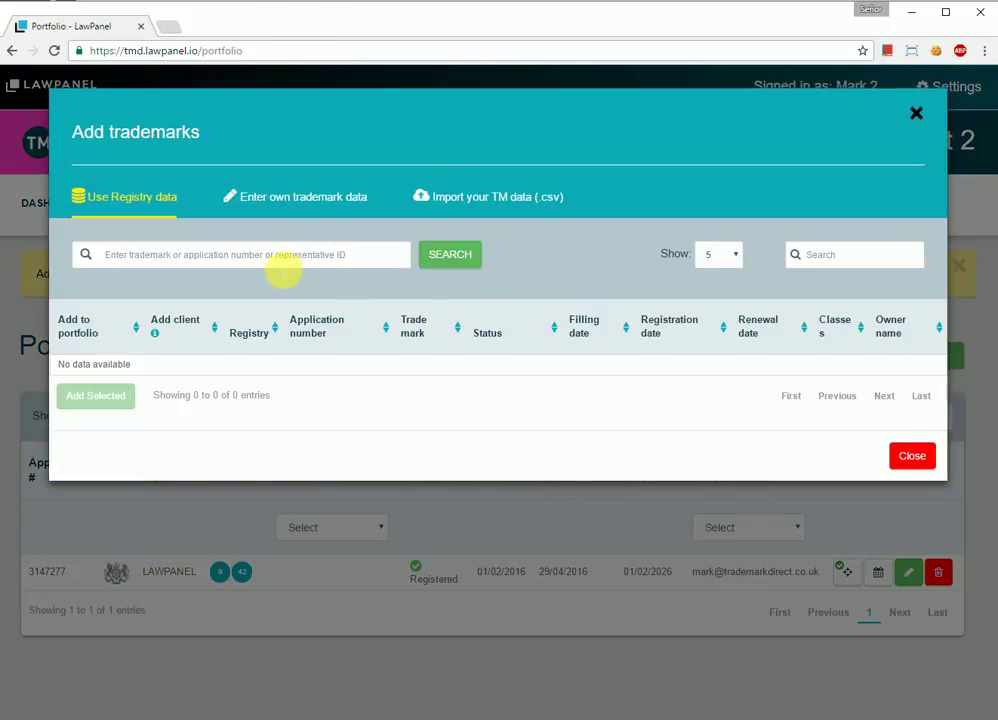
pyautogui.click(262, 256)
pyautogui.write('brexit')
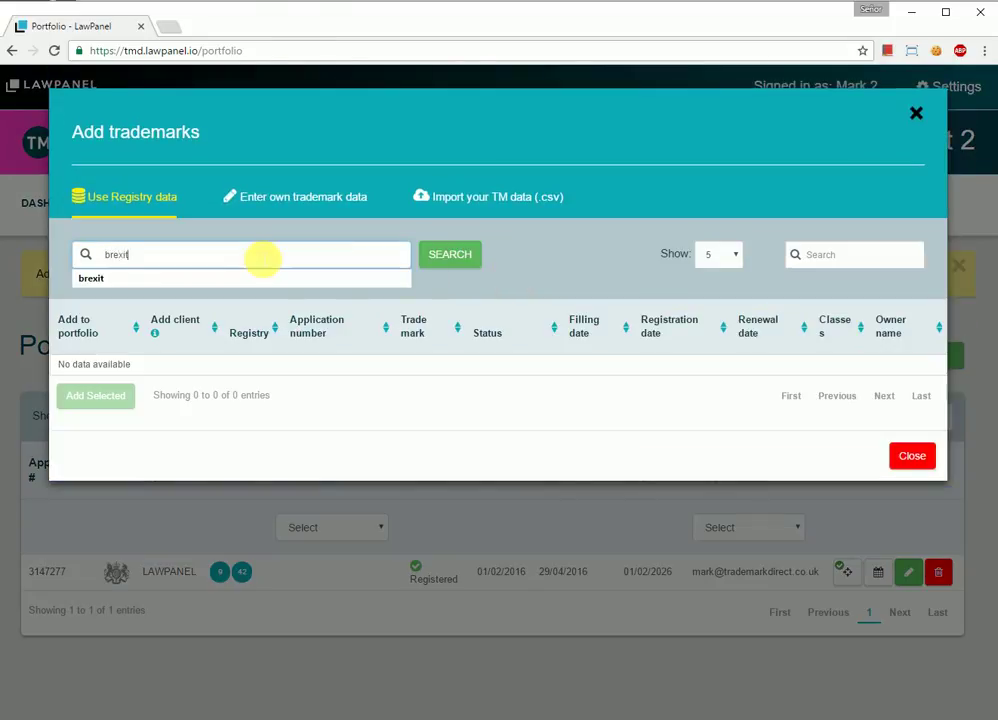
pyautogui.press('Return')
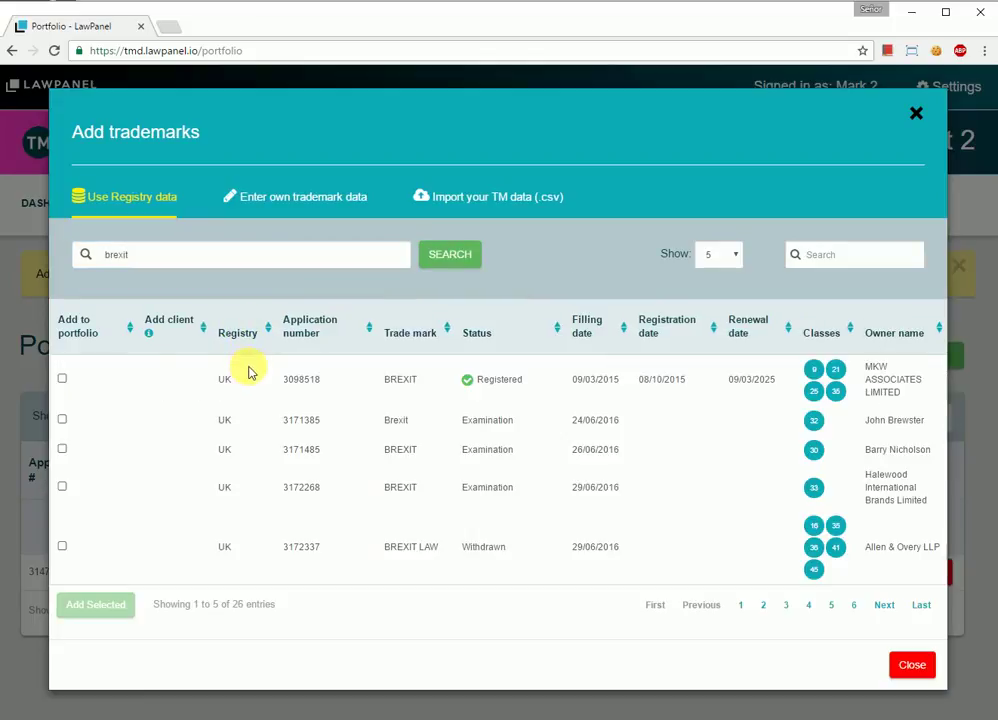
pyautogui.click(63, 379)
pyautogui.click(98, 610)
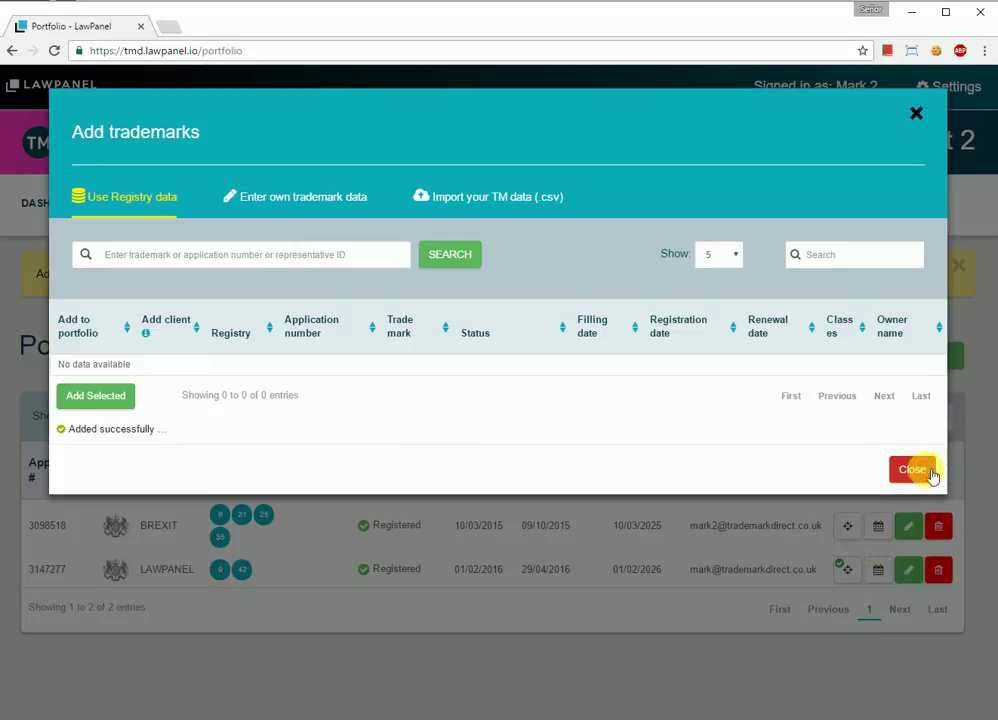
pyautogui.click(928, 470)
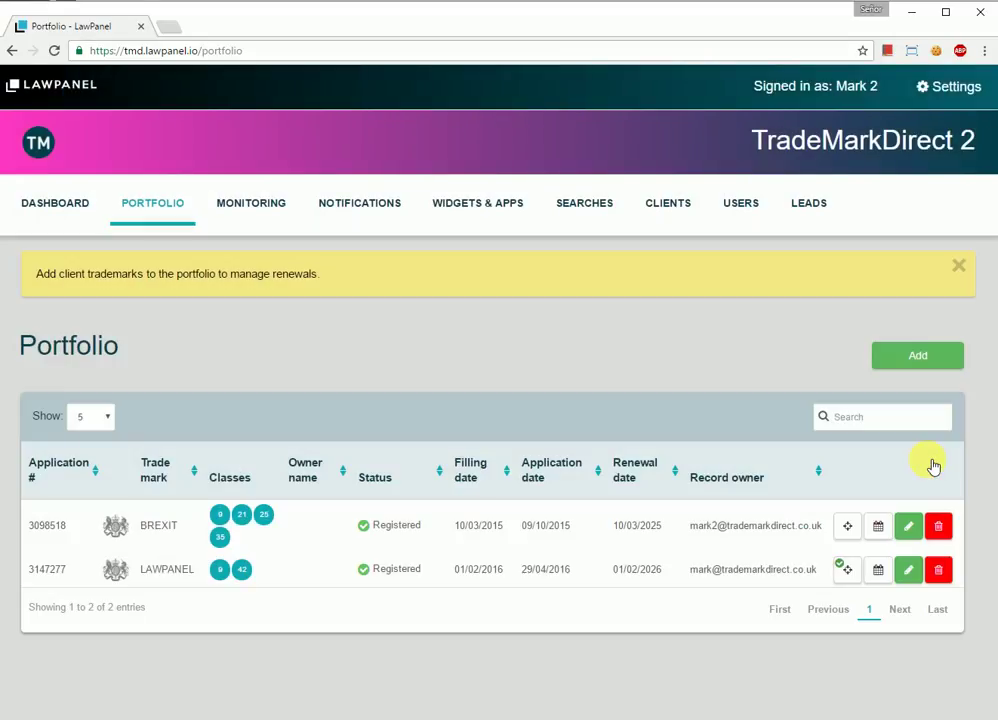
# Step: Give BREXIT the firm client MKW Associates Testing, then delete the LAWPANEL trademark
pyautogui.click(911, 526)
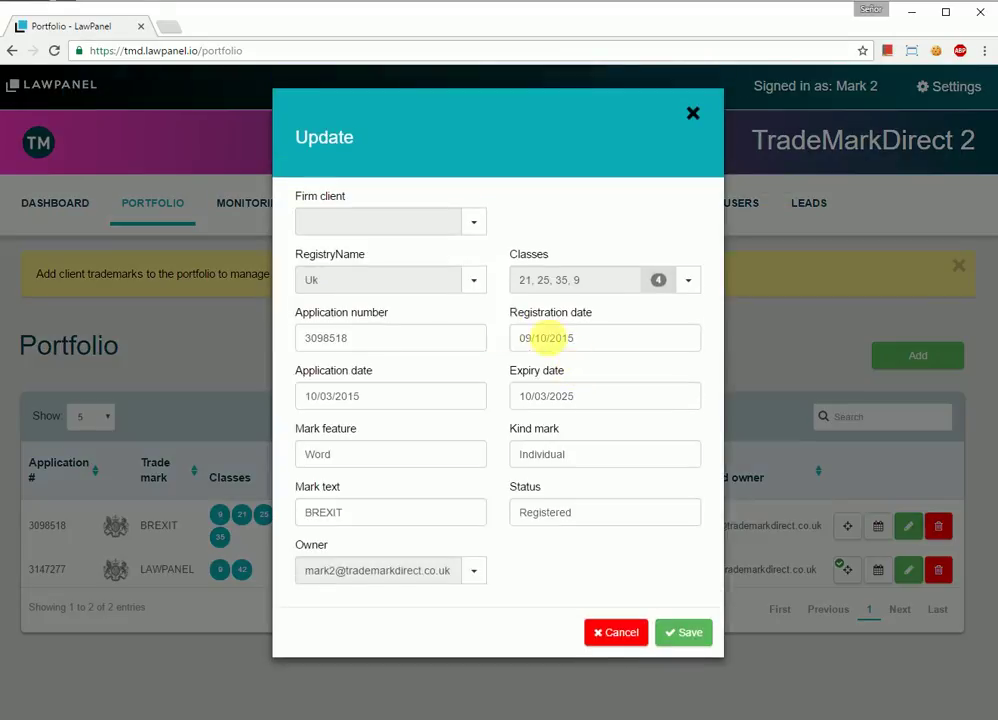
pyautogui.click(474, 222)
pyautogui.click(336, 364)
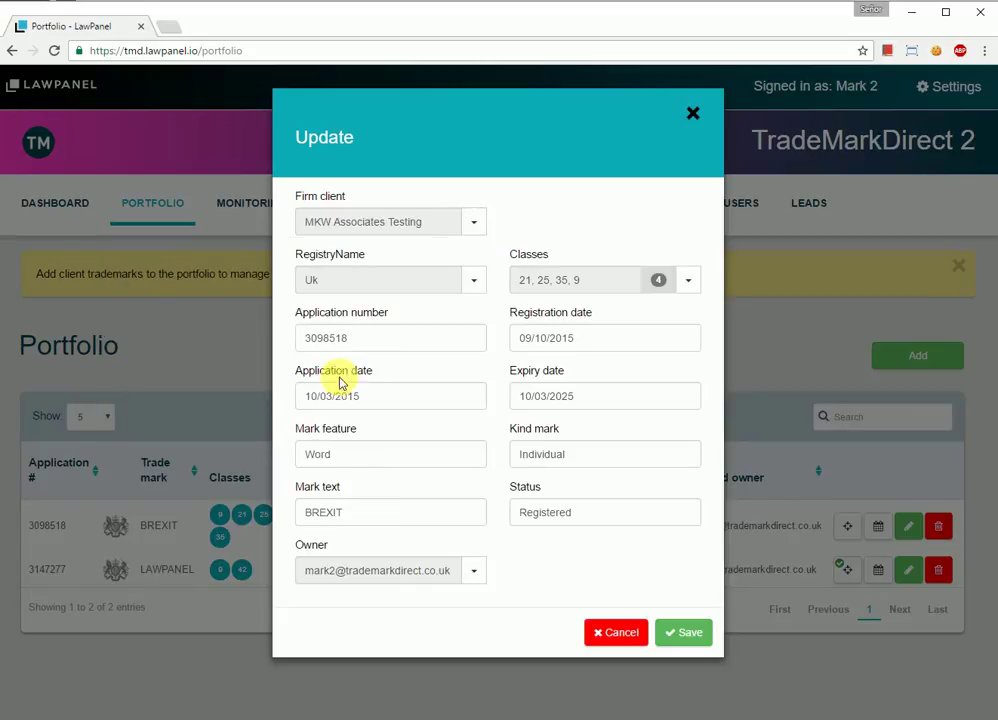
pyautogui.click(682, 634)
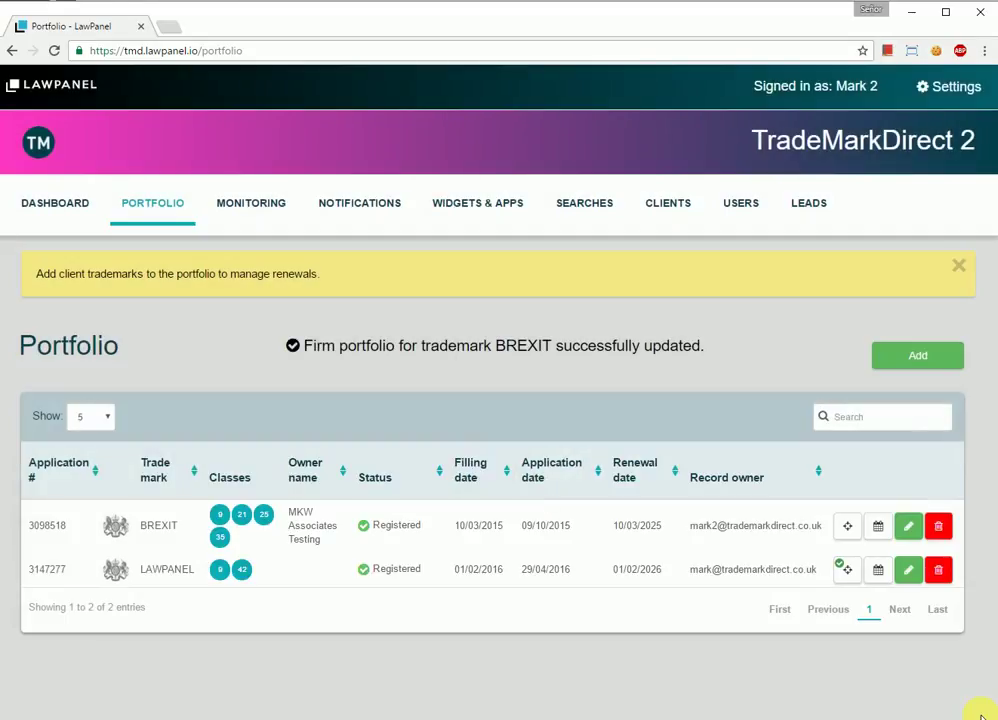
pyautogui.click(951, 574)
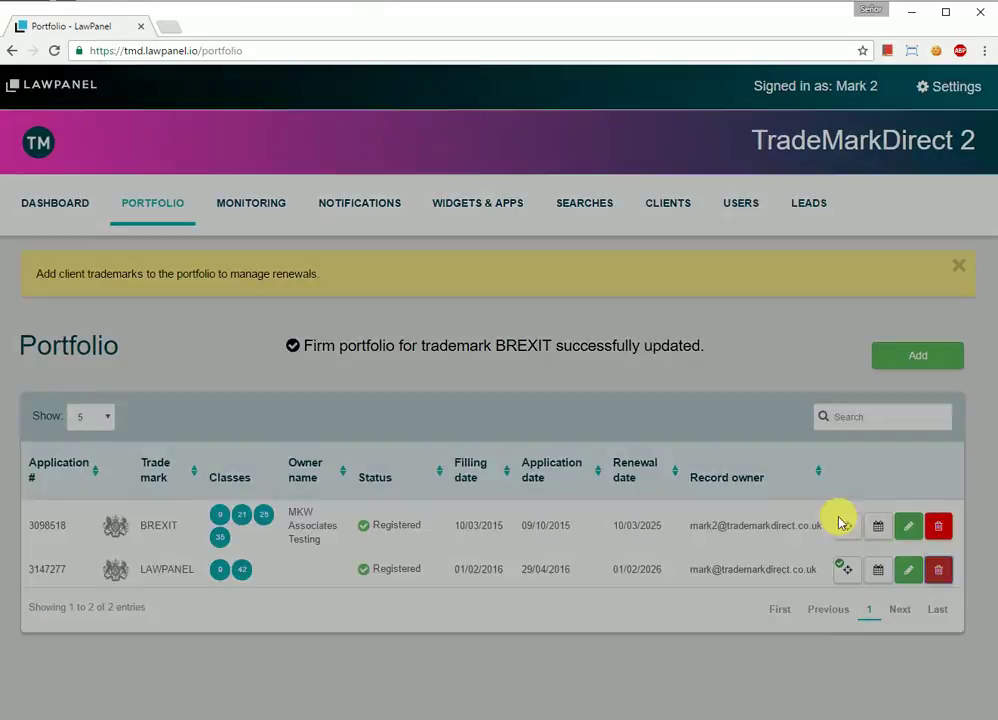
pyautogui.click(668, 247)
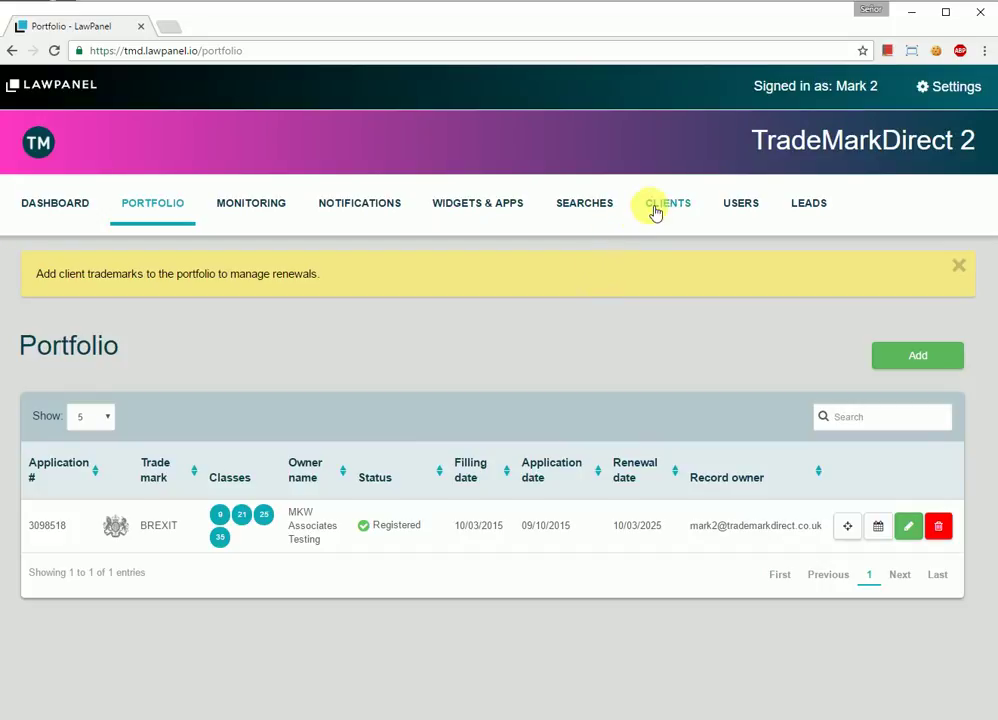
# Step: Review both firm users' details on the Users page without changing anything
pyautogui.click(736, 208)
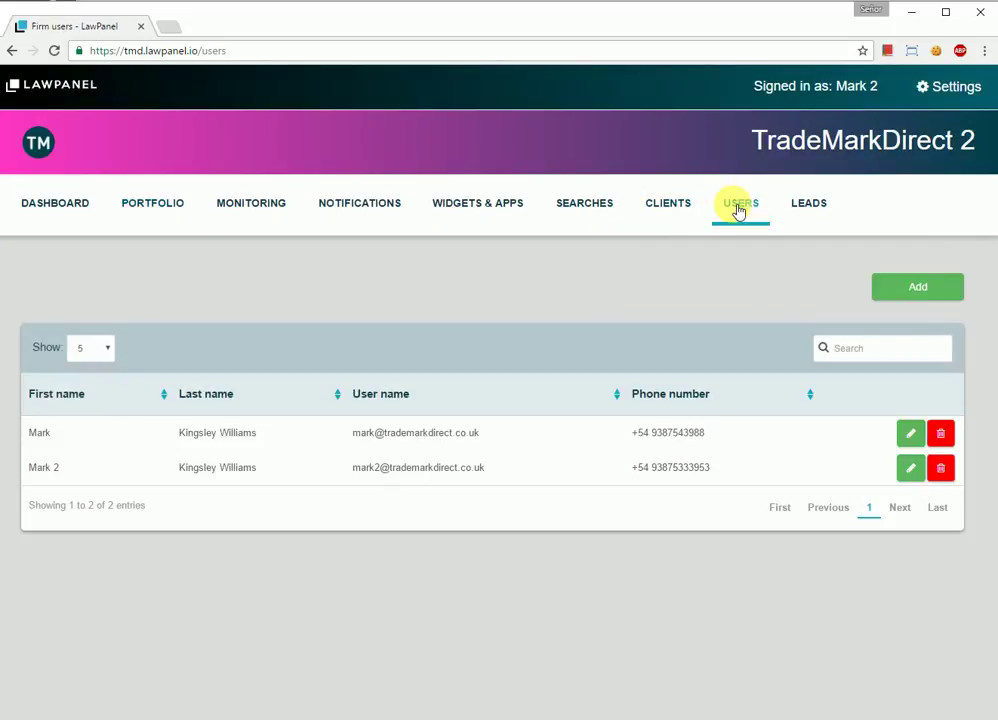
pyautogui.click(907, 467)
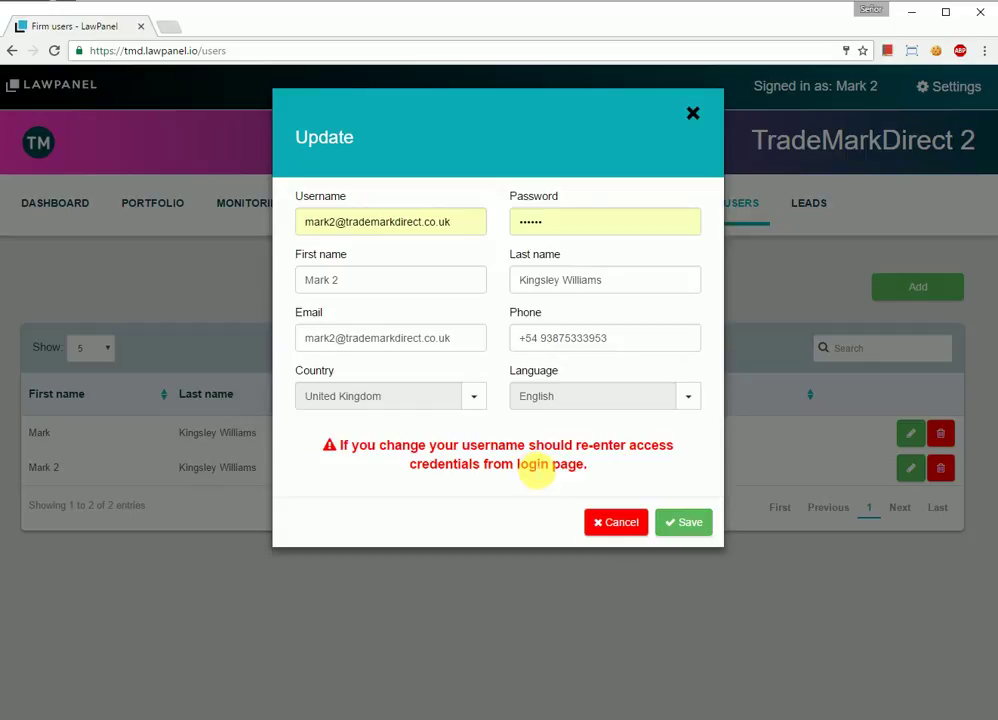
pyautogui.click(598, 521)
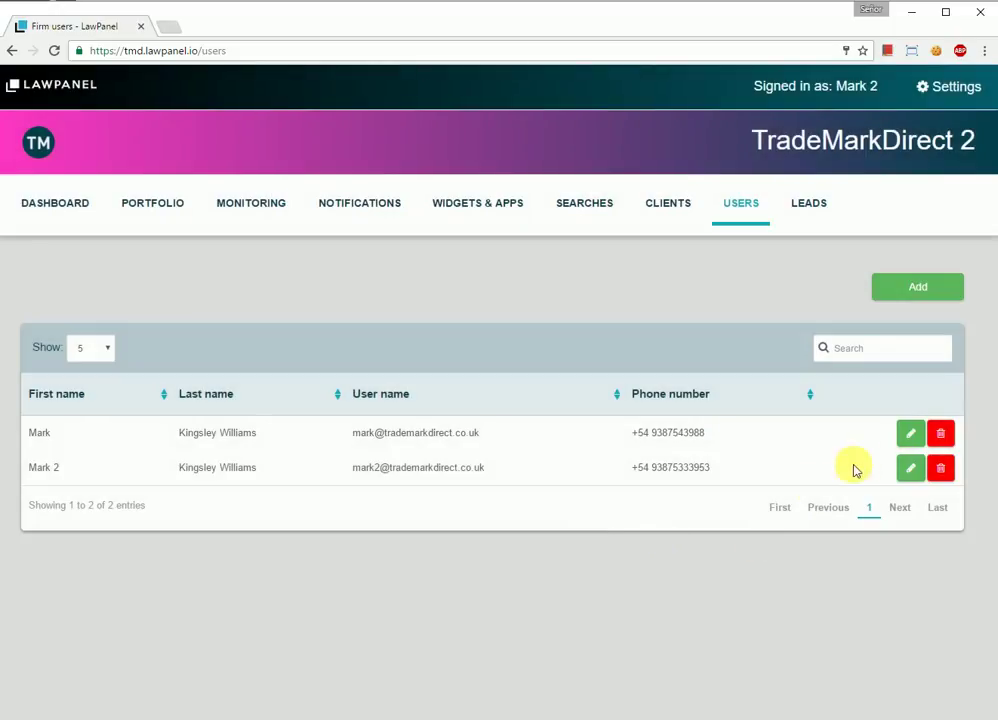
pyautogui.click(916, 438)
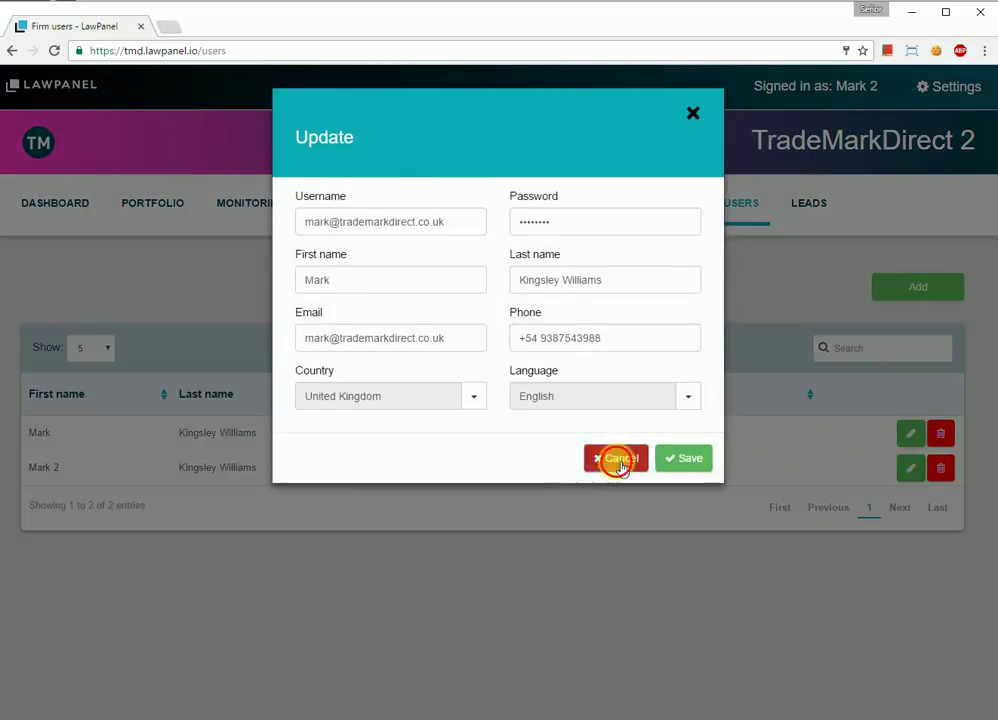
pyautogui.click(617, 460)
# Step: Browse Leads, Searches, Widgets, Notifications, Portfolio and Dashboard, ending on the empty Monitoring page
pyautogui.click(812, 205)
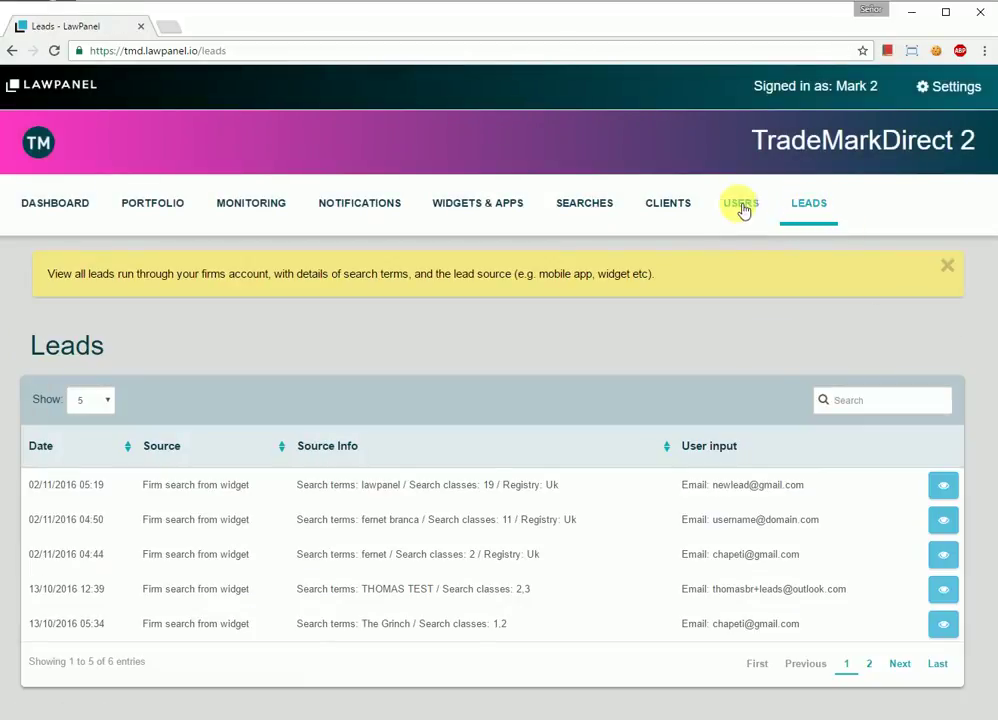
pyautogui.click(741, 207)
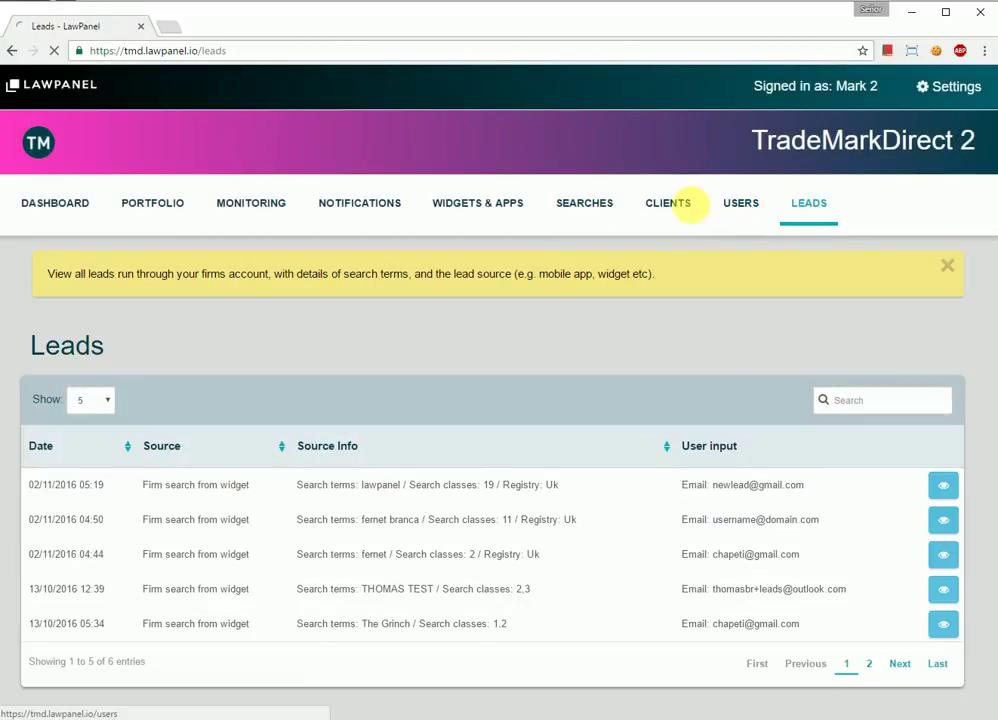
pyautogui.click(590, 205)
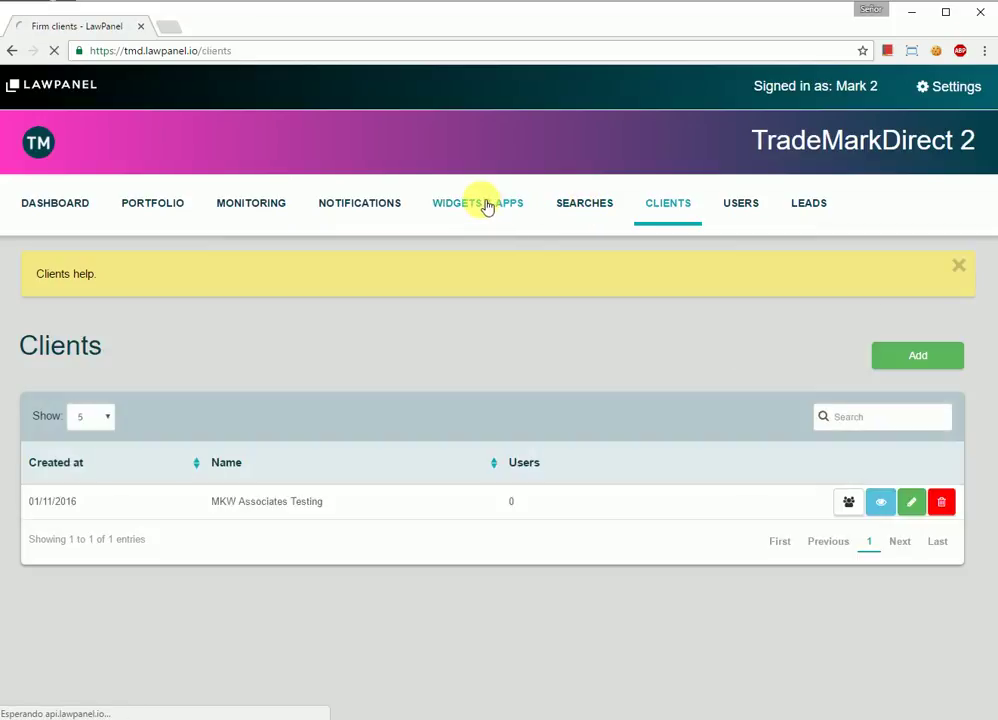
pyautogui.click(486, 205)
pyautogui.click(341, 204)
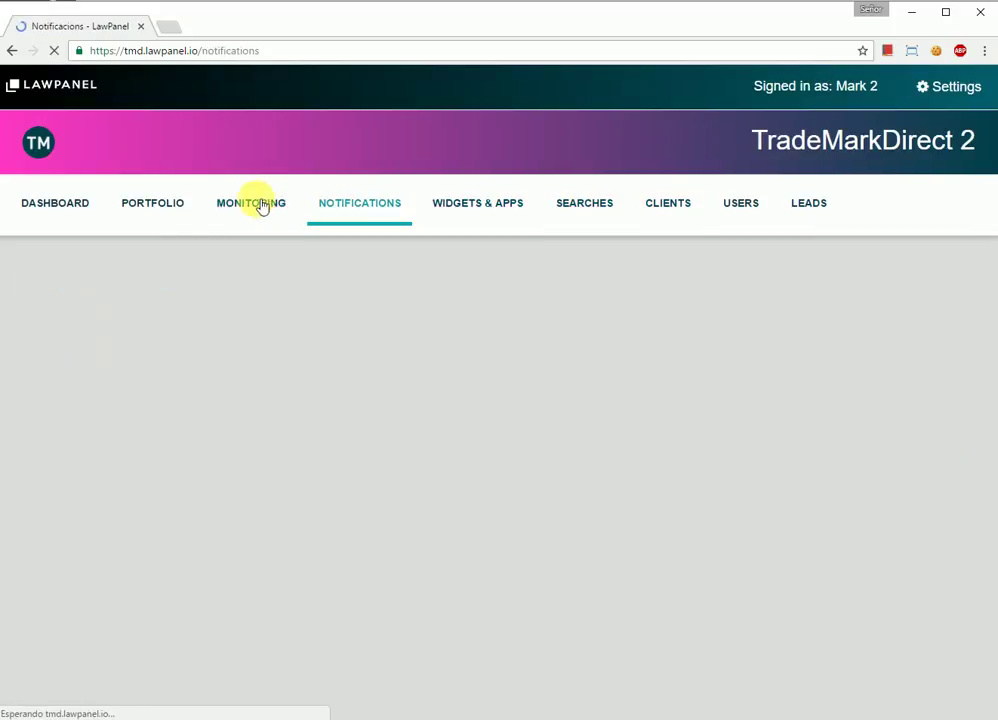
pyautogui.click(125, 203)
pyautogui.click(47, 205)
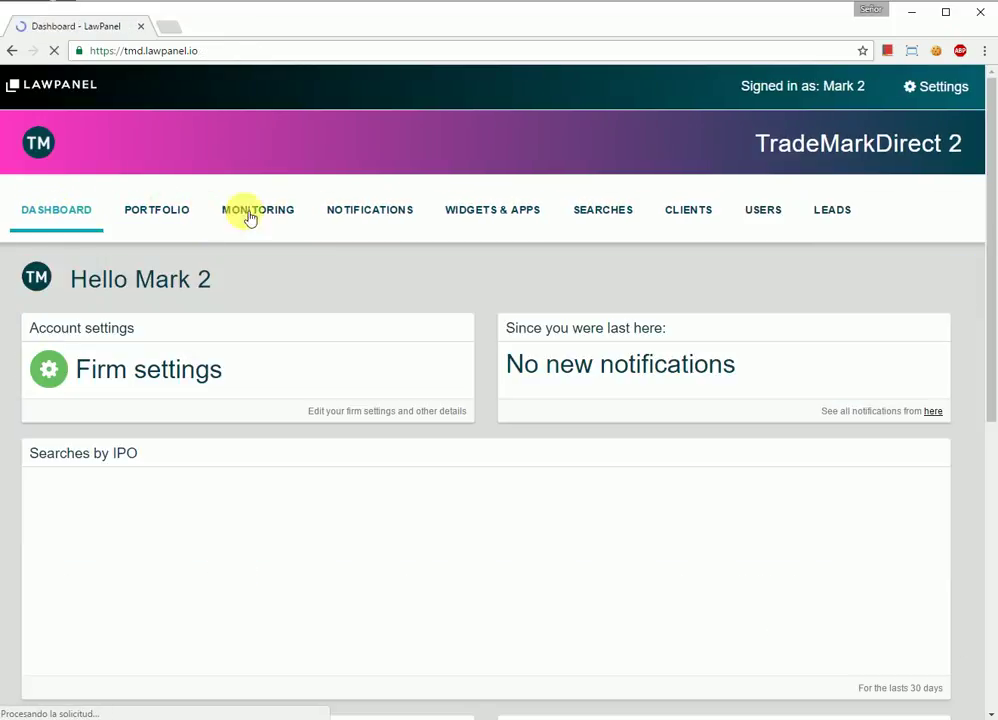
pyautogui.click(249, 210)
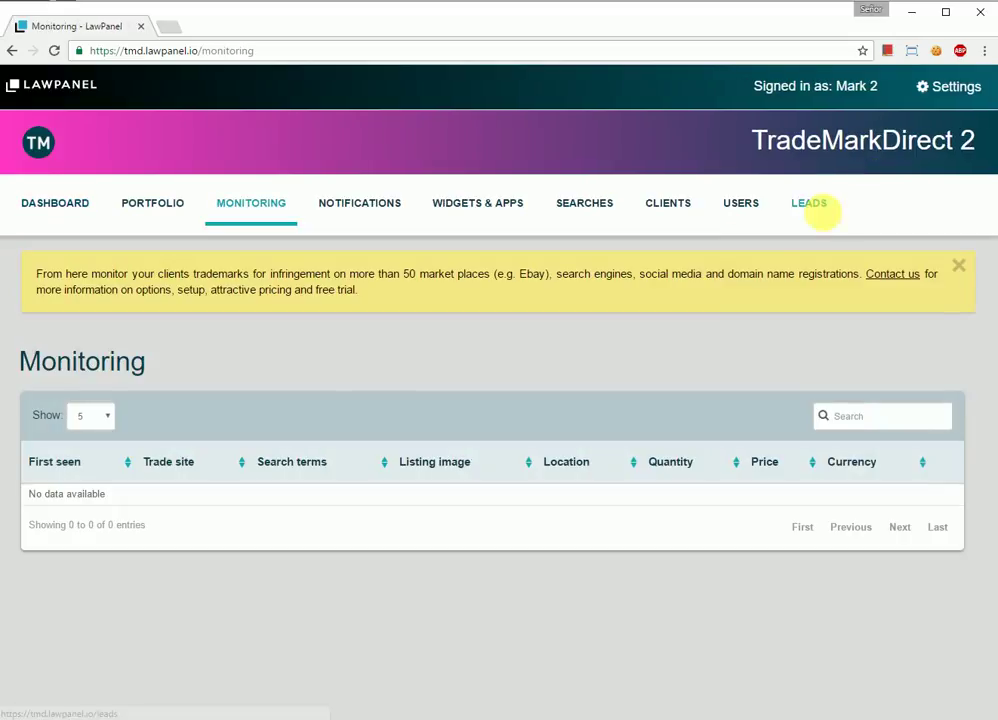
pyautogui.click(952, 87)
# Step: Log out and sign back in with the main firm email, removing the extra 2
pyautogui.click(905, 178)
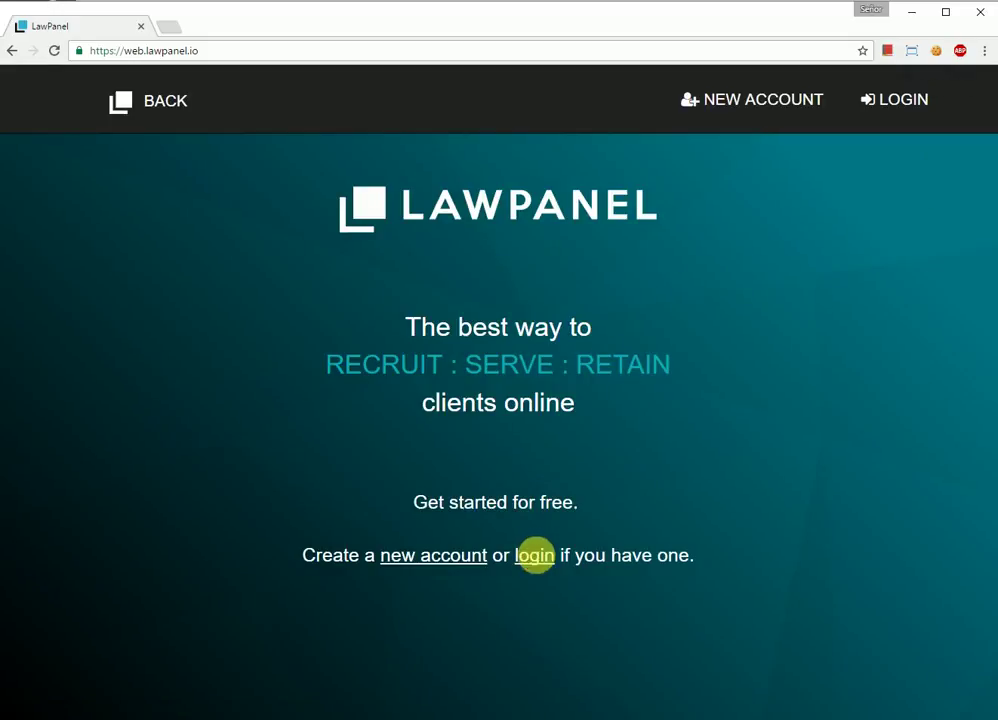
pyautogui.click(535, 553)
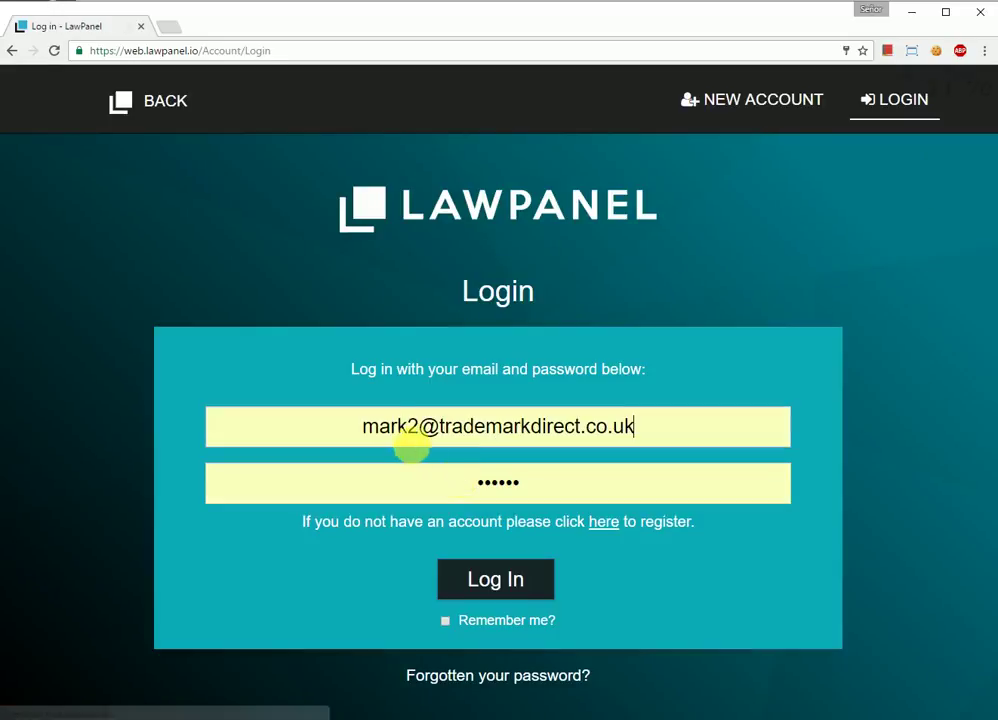
pyautogui.moveTo(406, 430); pyautogui.dragTo(424, 437)
pyautogui.press('BackSpace')
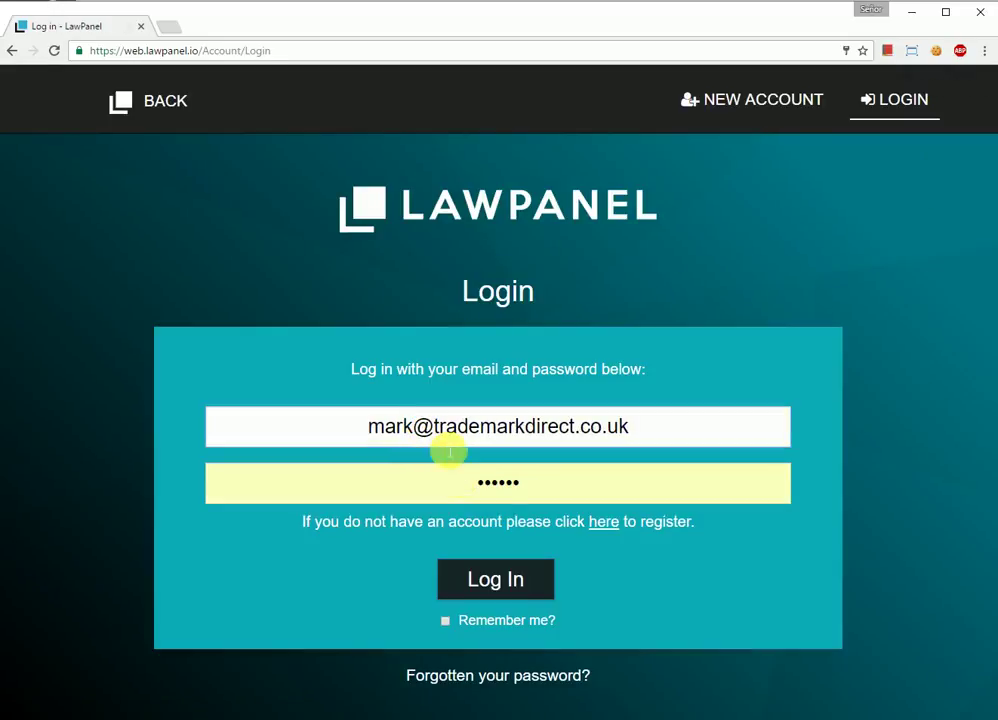
pyautogui.click(503, 584)
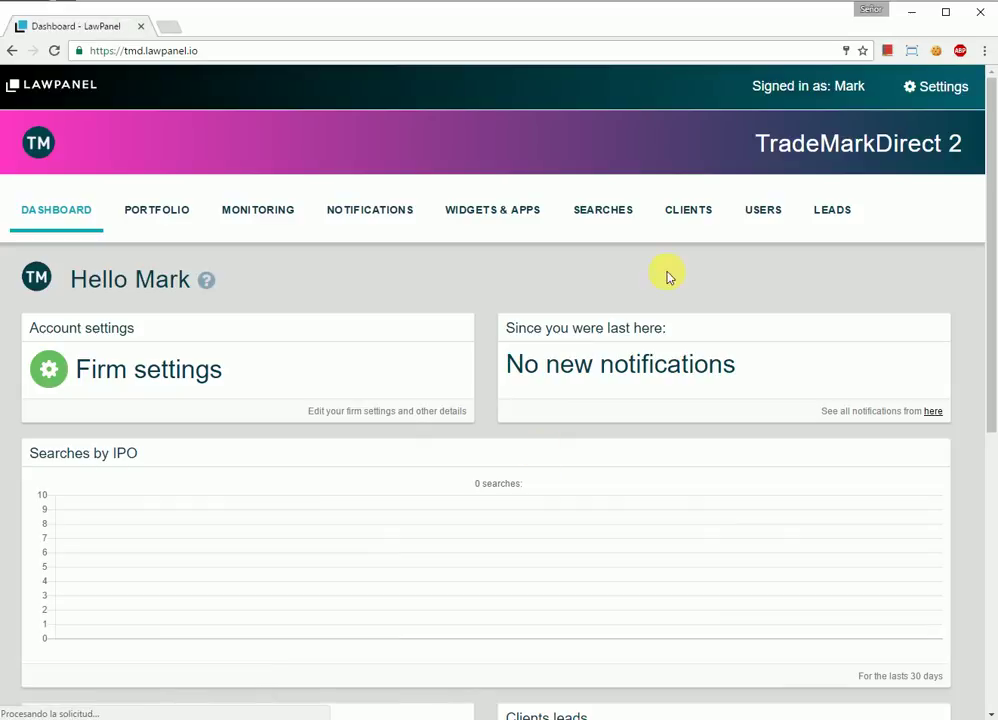
# Step: Delete the second firm user from the Users list, then view the empty Portfolio
pyautogui.click(762, 212)
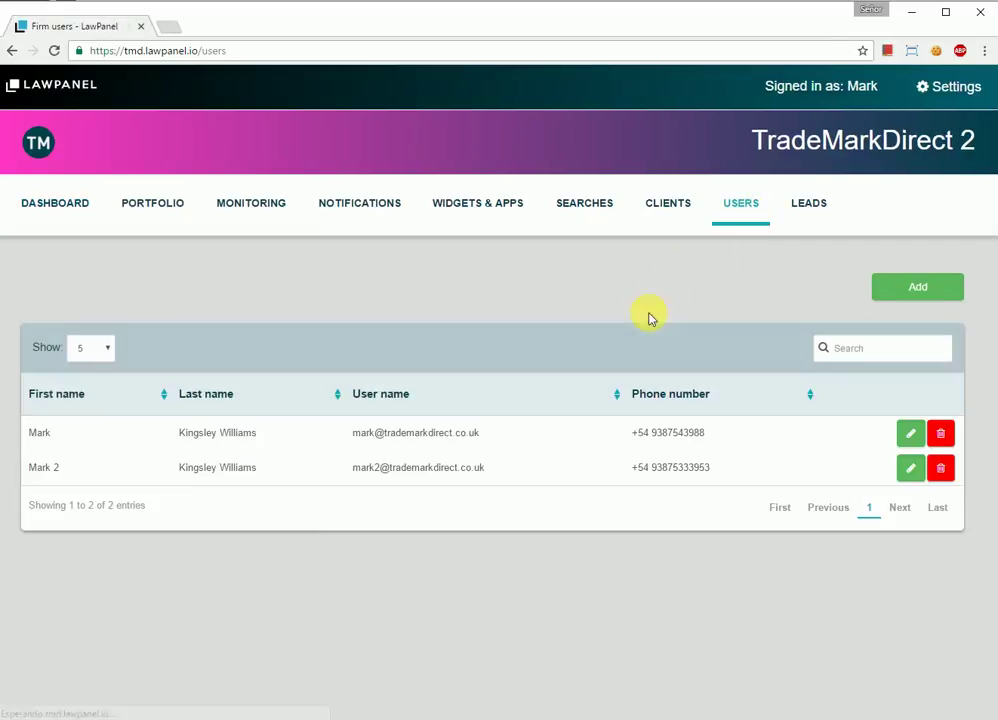
pyautogui.click(940, 467)
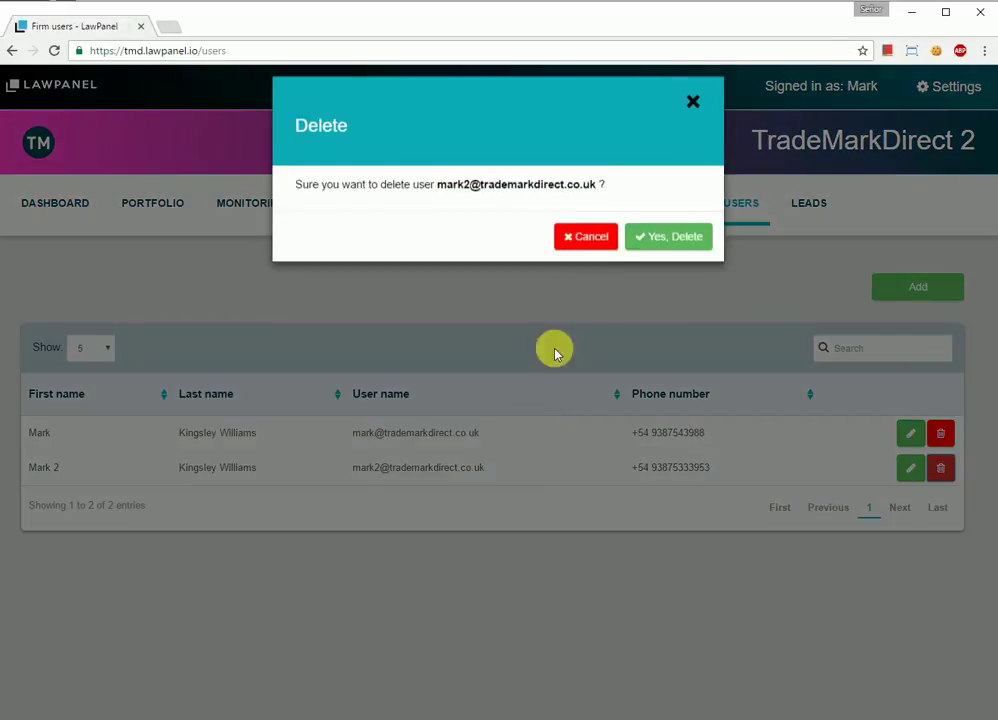
pyautogui.click(676, 248)
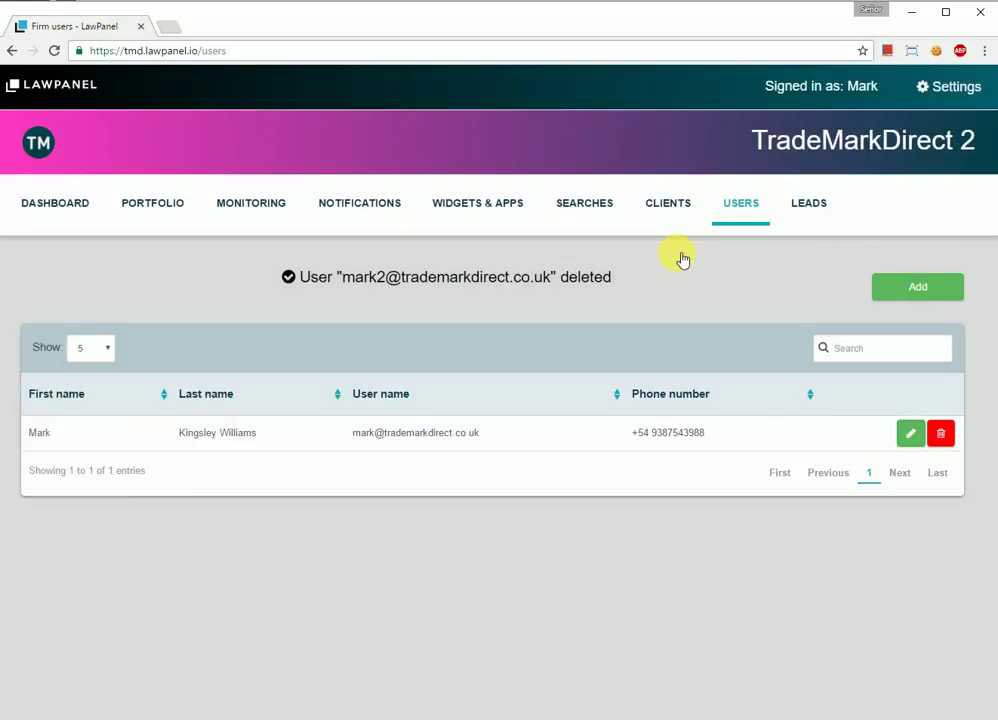
pyautogui.click(152, 206)
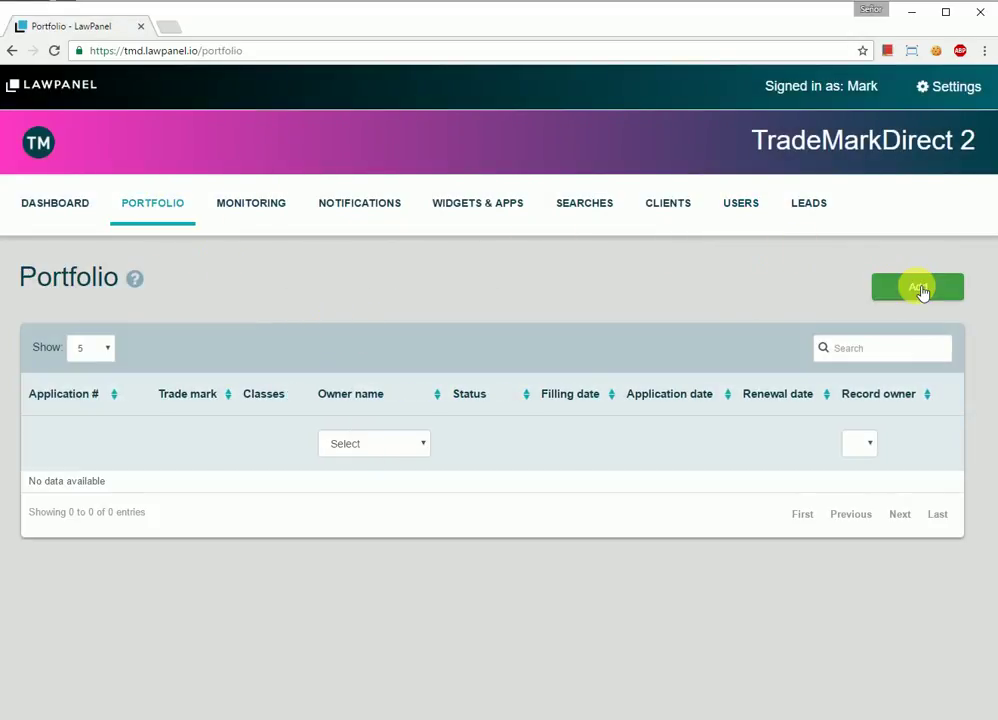
# Step: Search the UK registry for 'brexit' and add the registered BREXIT mark (3098518)
pyautogui.click(919, 289)
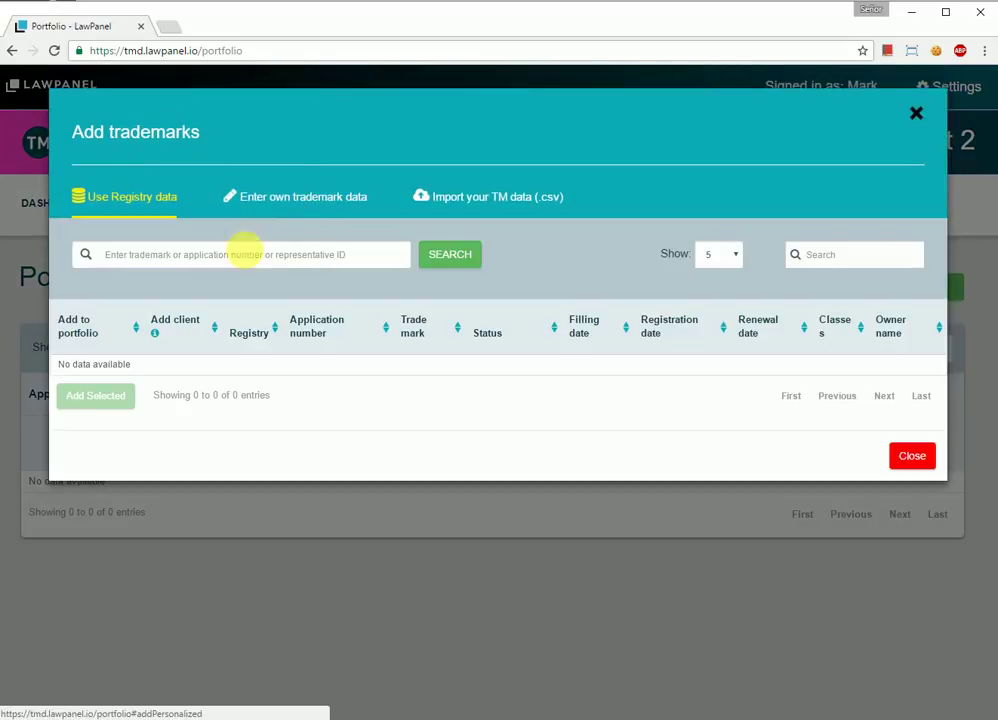
pyautogui.click(245, 252)
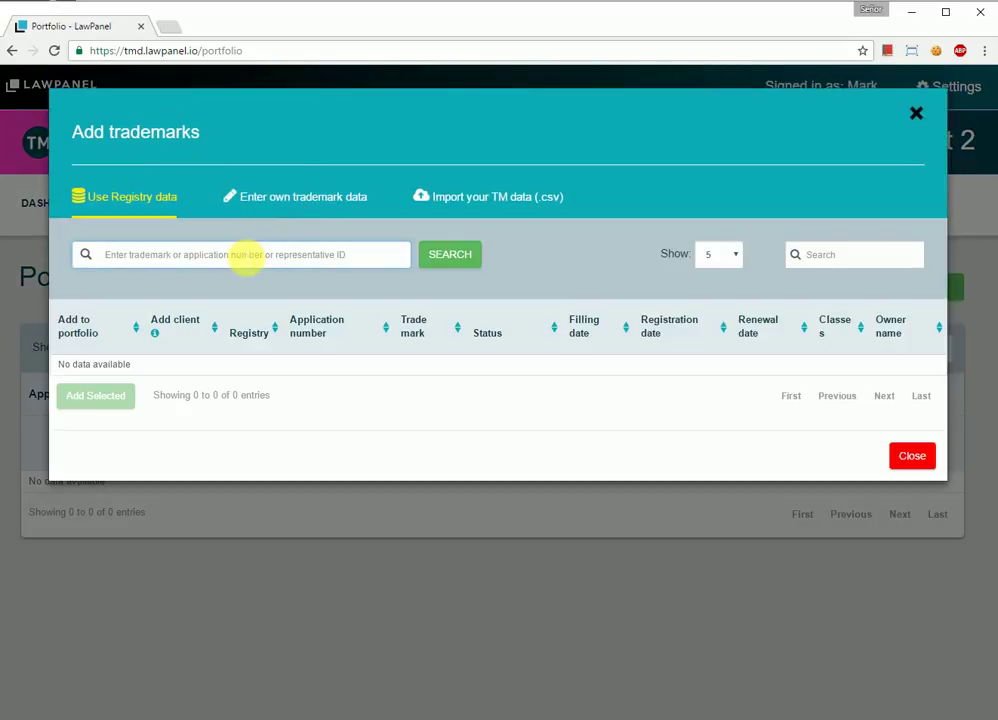
pyautogui.write('brexit')
pyautogui.click(475, 258)
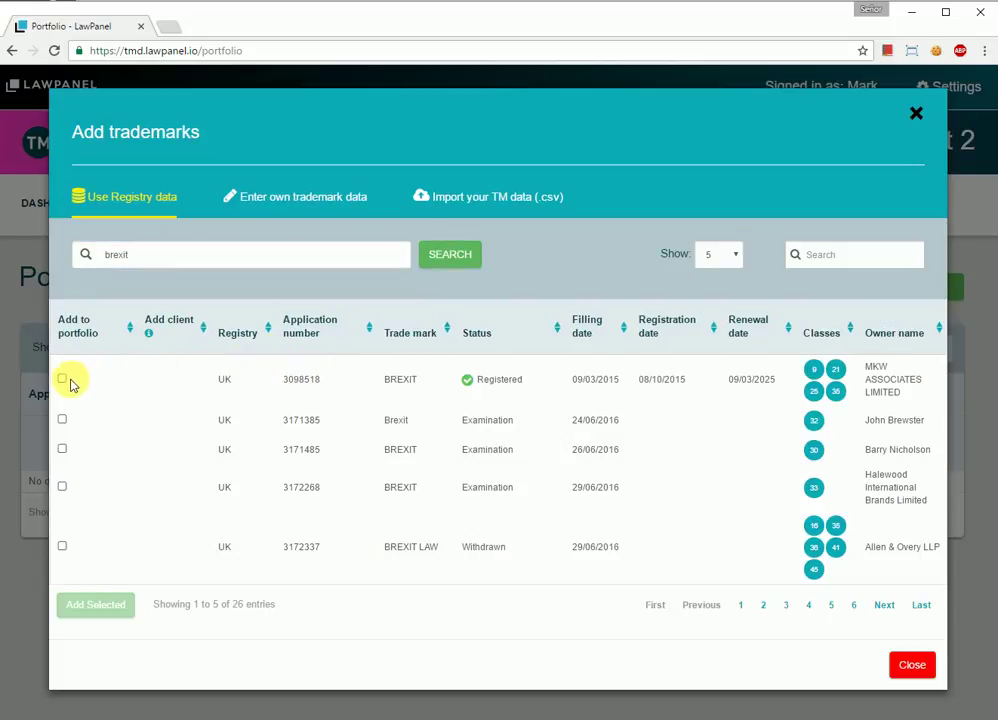
pyautogui.click(66, 382)
pyautogui.click(88, 609)
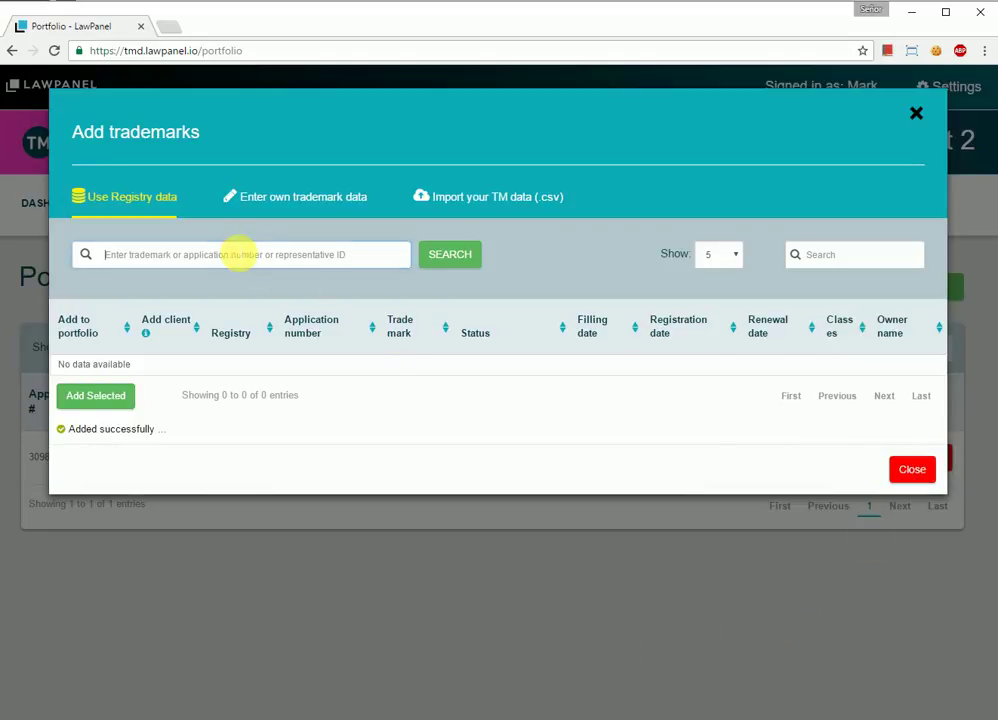
# Step: Search for 'lawpanel', add the UK LAWPANEL mark (3147277), and close the window
pyautogui.write('lawpanel')
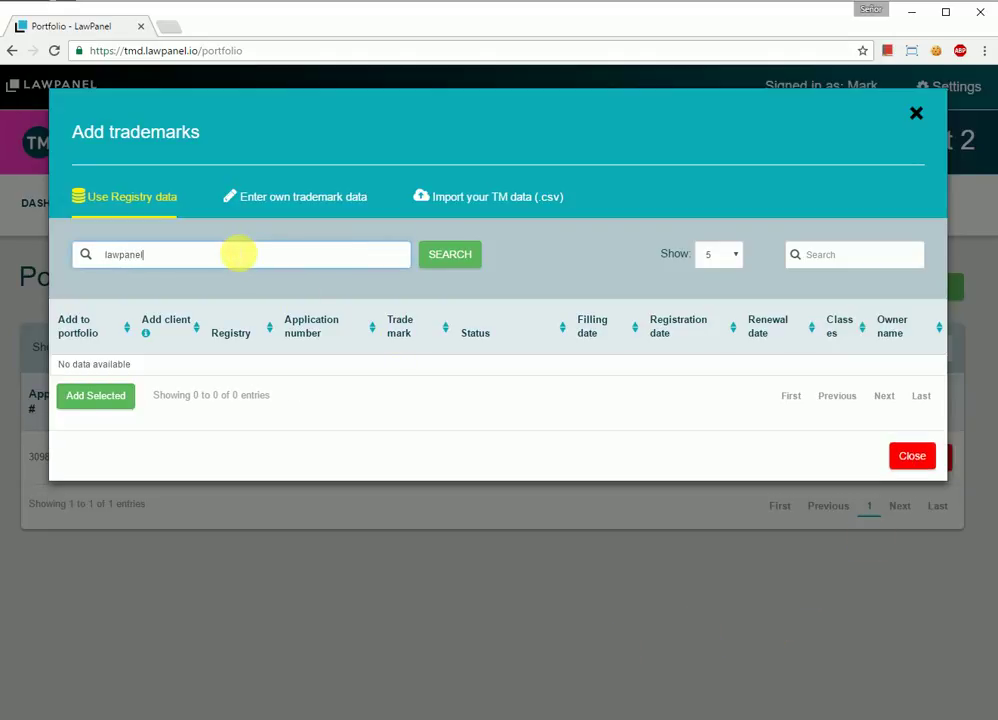
pyautogui.click(448, 254)
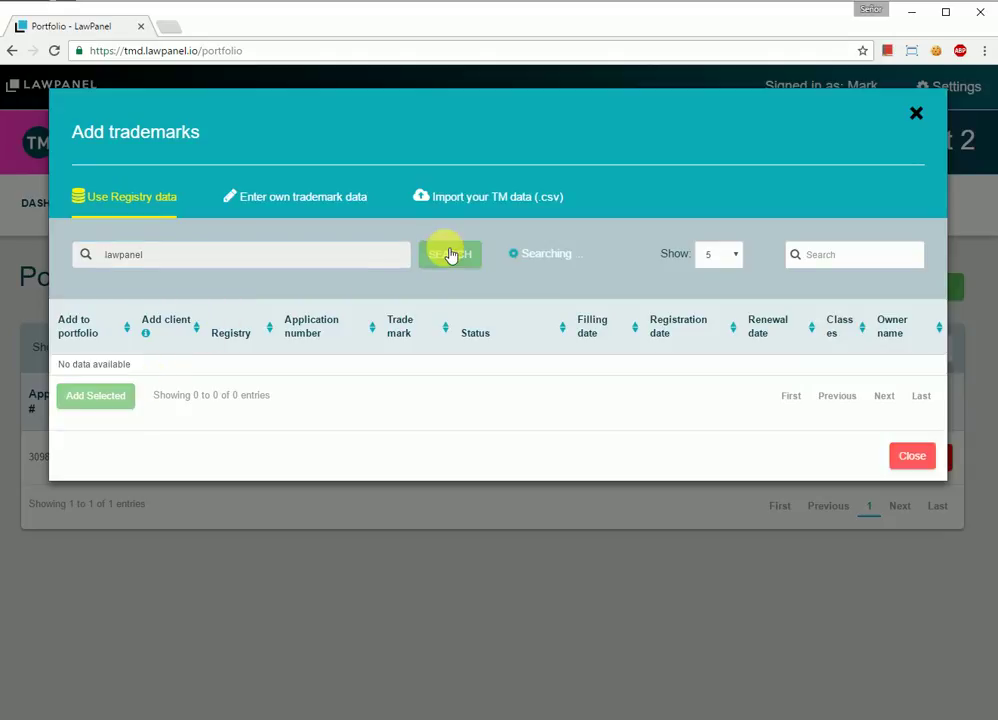
pyautogui.click(63, 379)
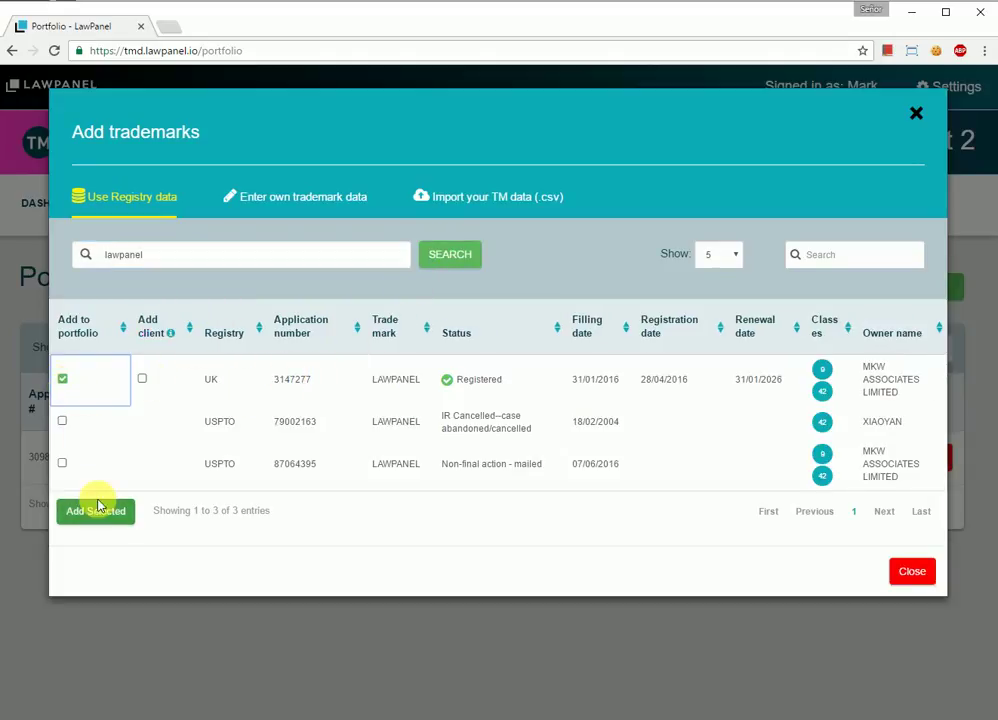
pyautogui.click(98, 510)
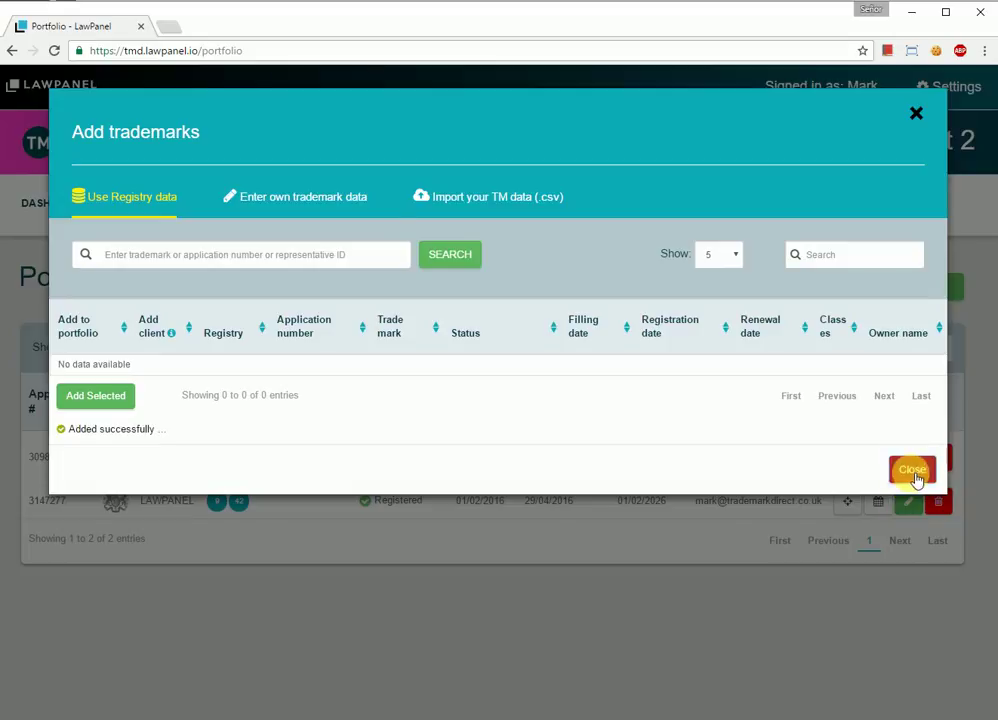
pyautogui.click(912, 472)
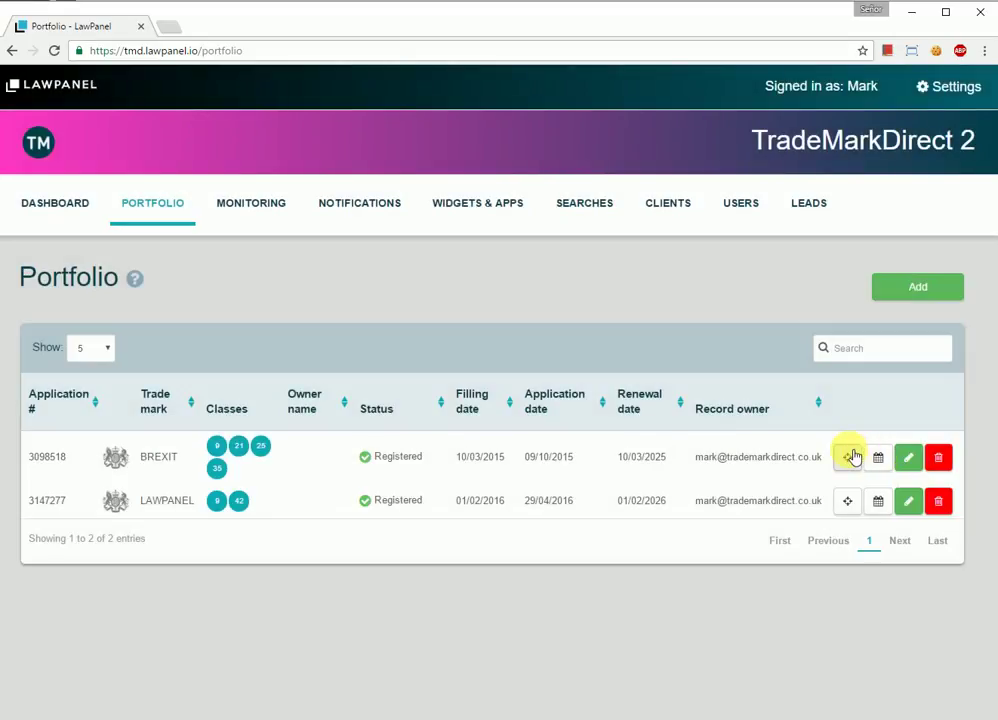
# Step: Confirm BREXIT watching with bi-weekly alerts, sensitivity 3, for UK classes 21, 25, 35 and 9
pyautogui.click(850, 457)
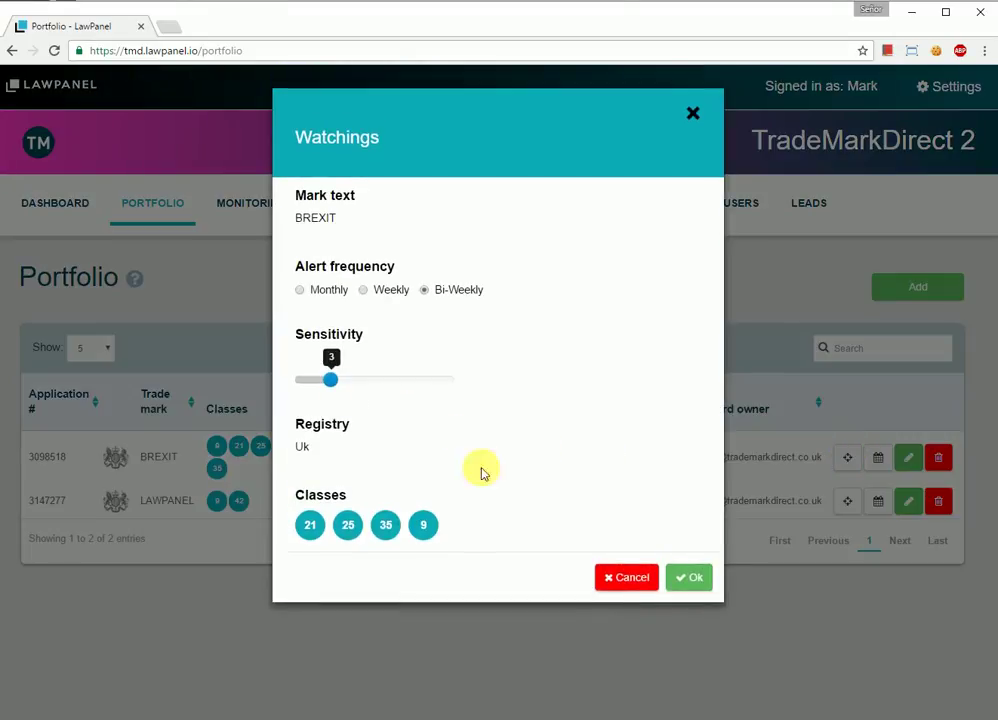
pyautogui.click(692, 579)
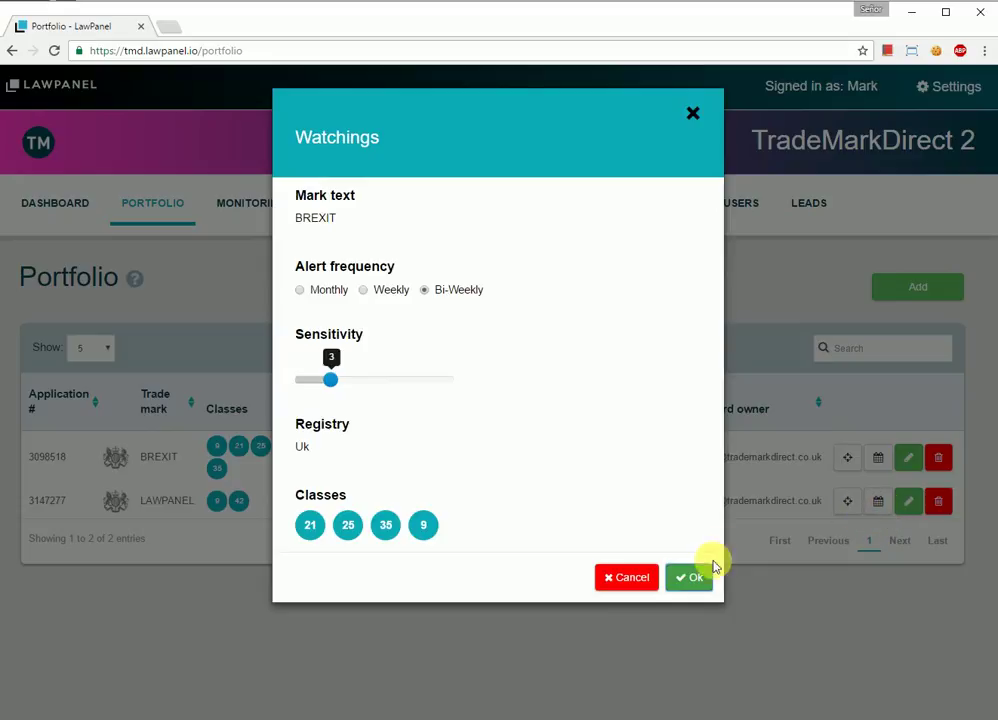
pyautogui.click(700, 576)
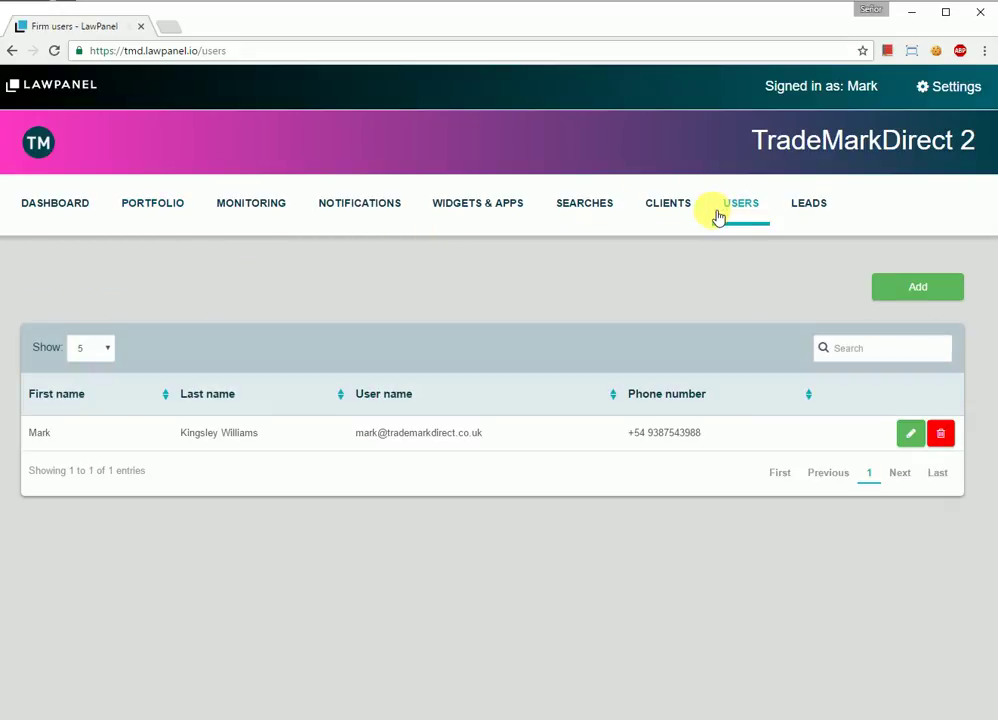
# Step: Return to the Dashboard and open the account Settings menu to log out
pyautogui.click(72, 210)
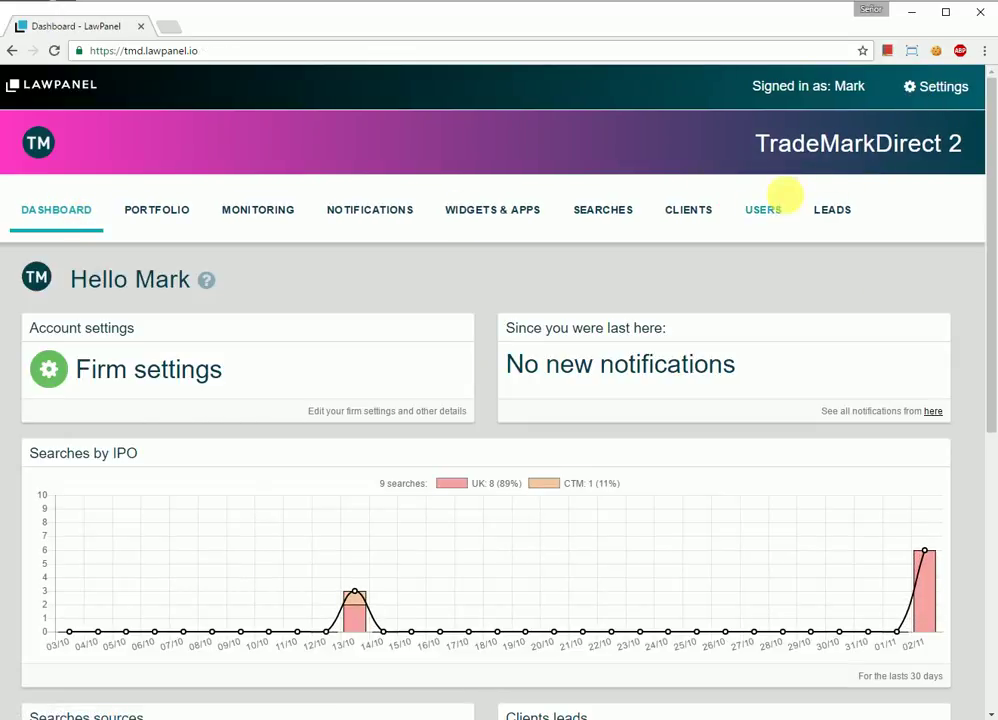
pyautogui.click(925, 88)
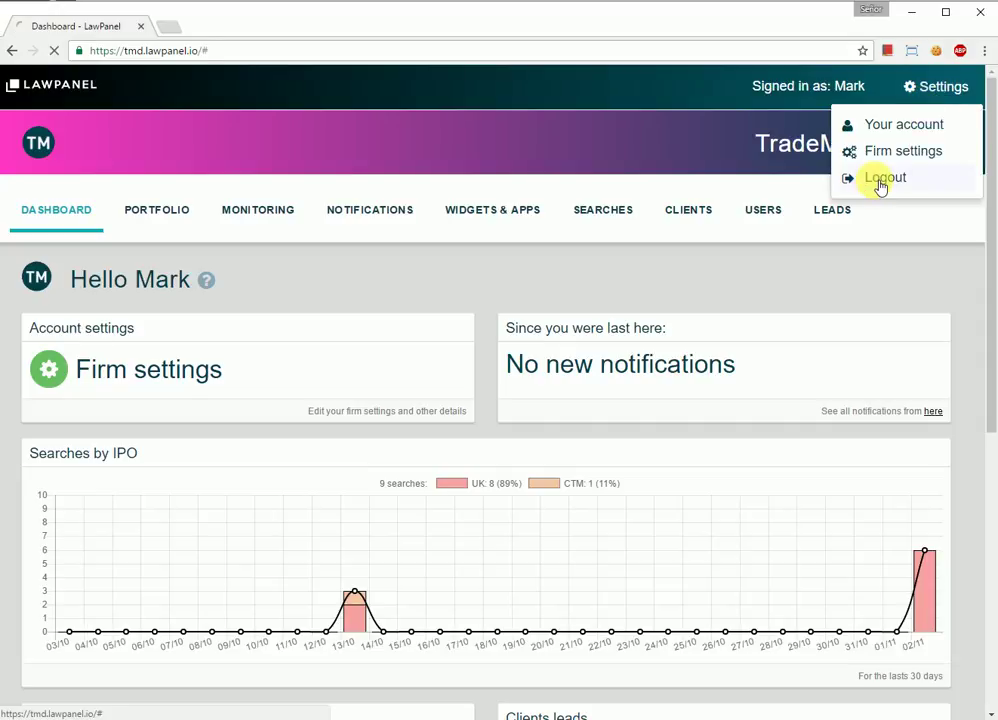